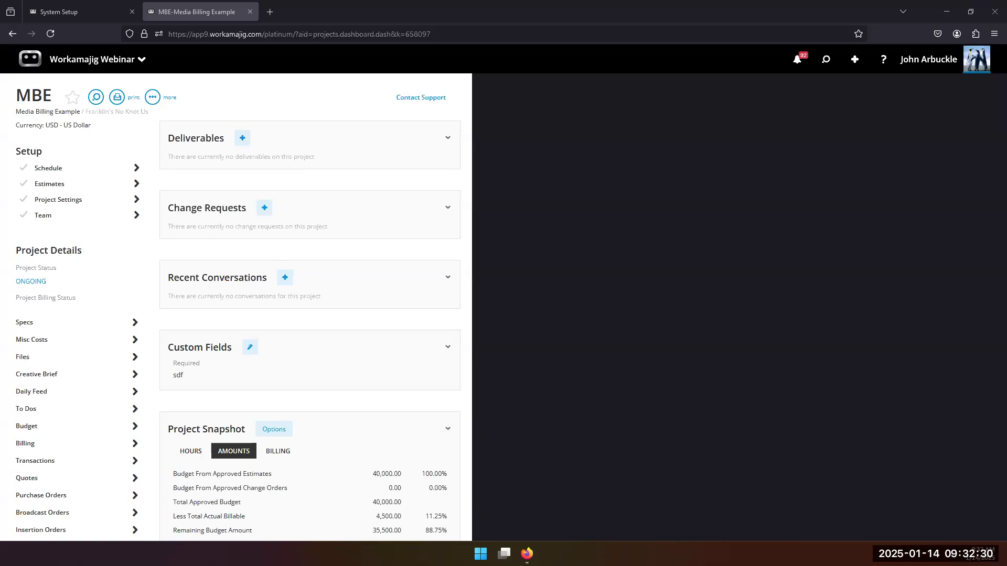
Review the Media transaction numbering: broadcast orders MEDIA/1049 and insertion orders IO/1069.
left_click(80, 15)
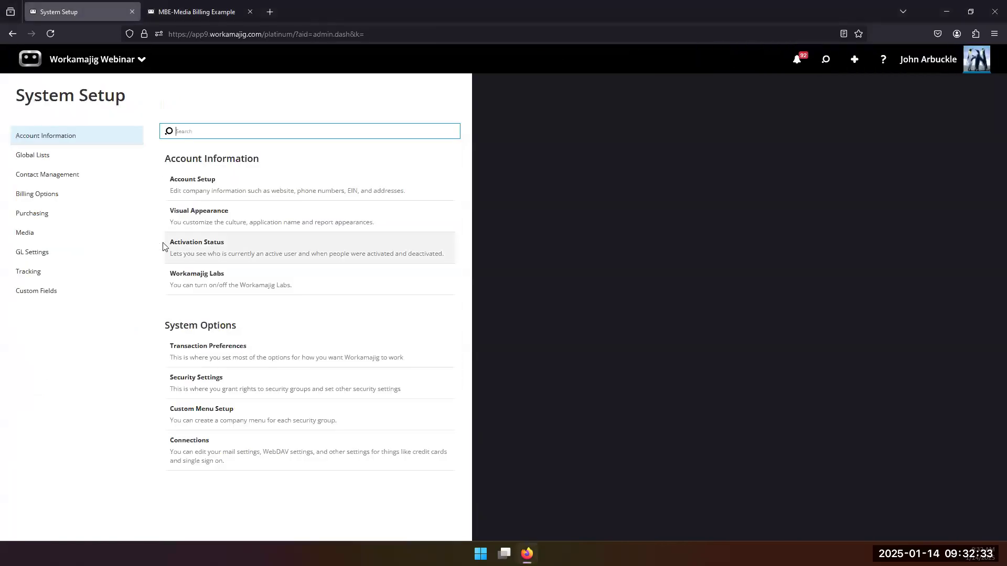
left_click(240, 355)
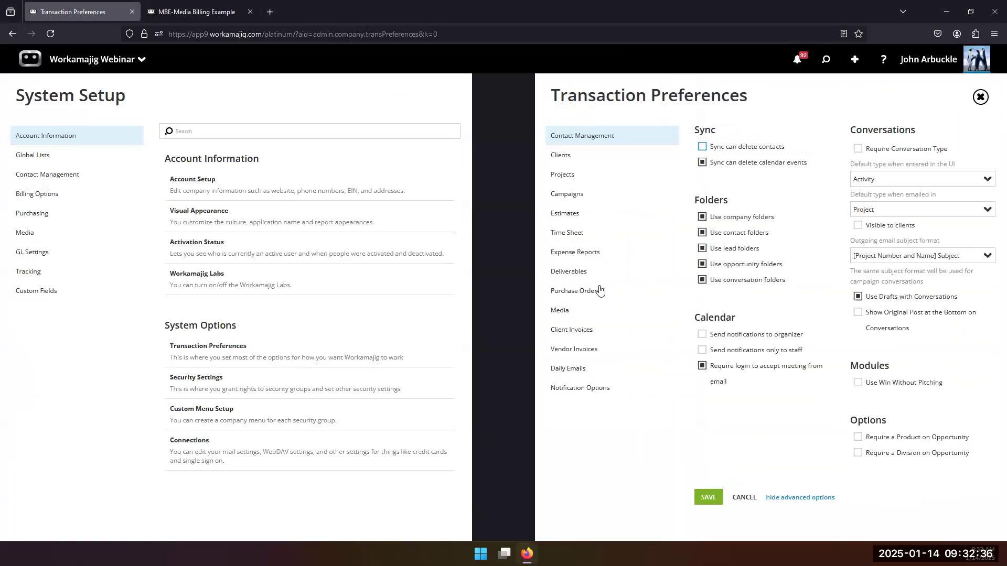
left_click(585, 313)
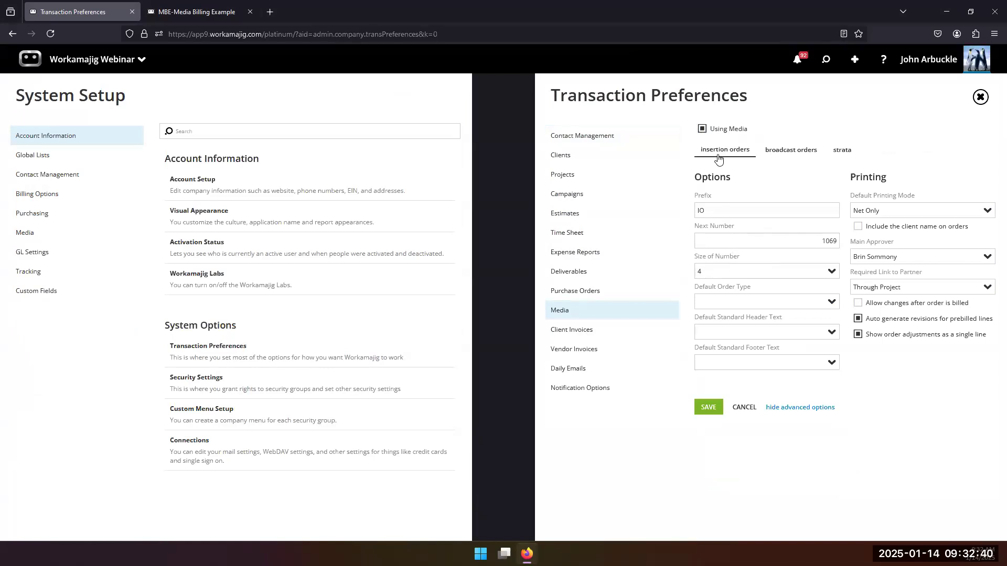
left_click(773, 156)
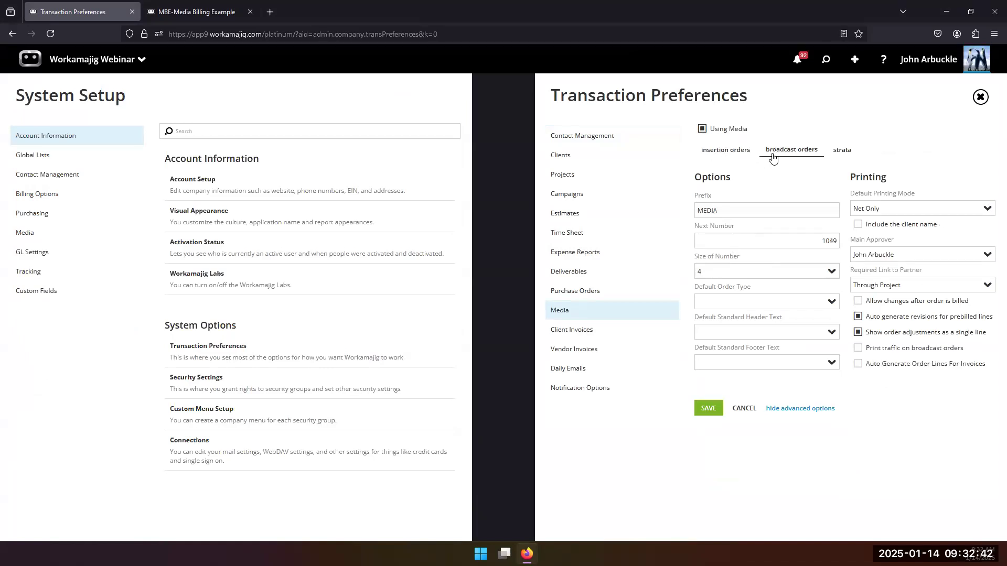
left_click(730, 152)
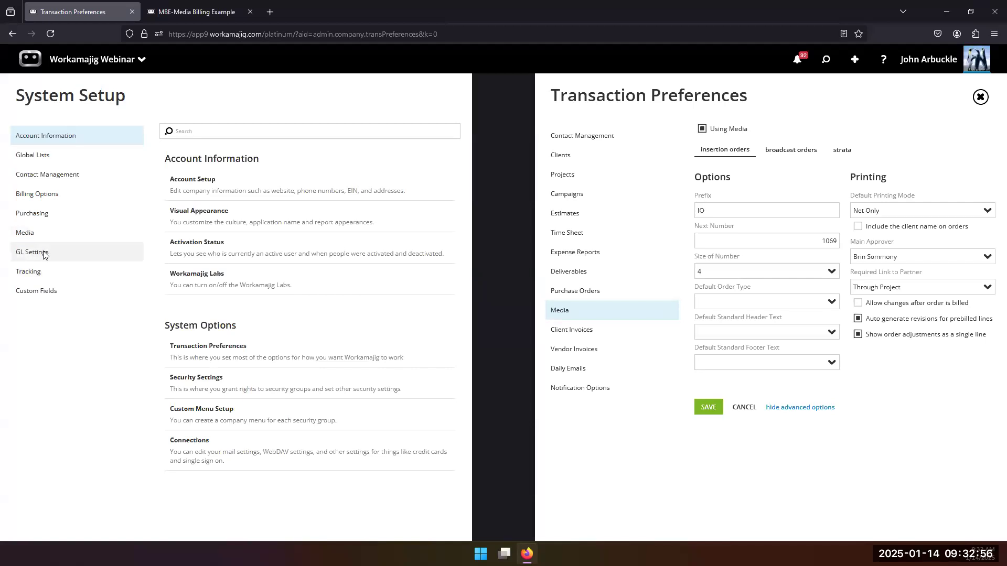
left_click(36, 232)
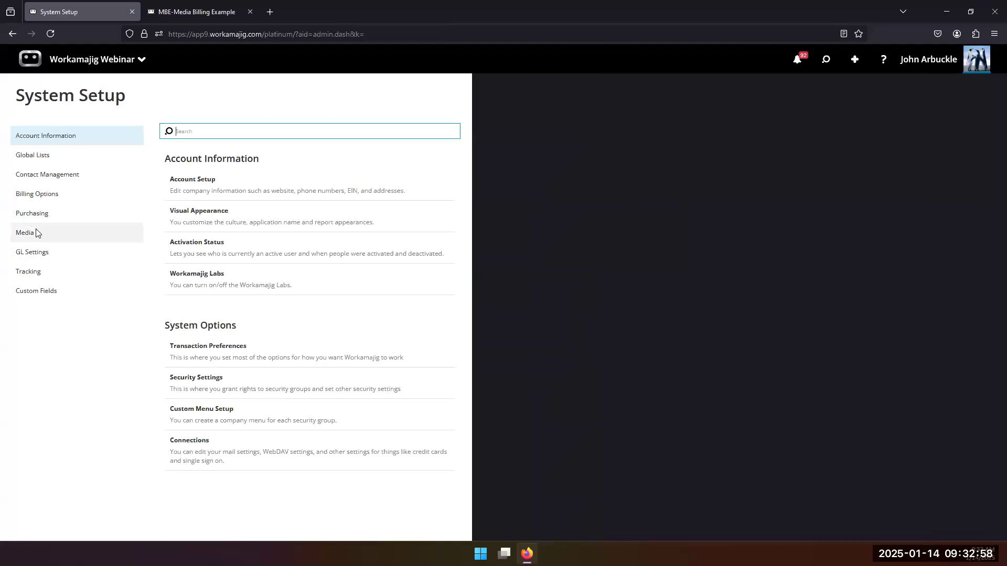
Show the Media setup: Broadcast Items, Print and Digital Items, Markets and Revision Reasons.
left_click(36, 232)
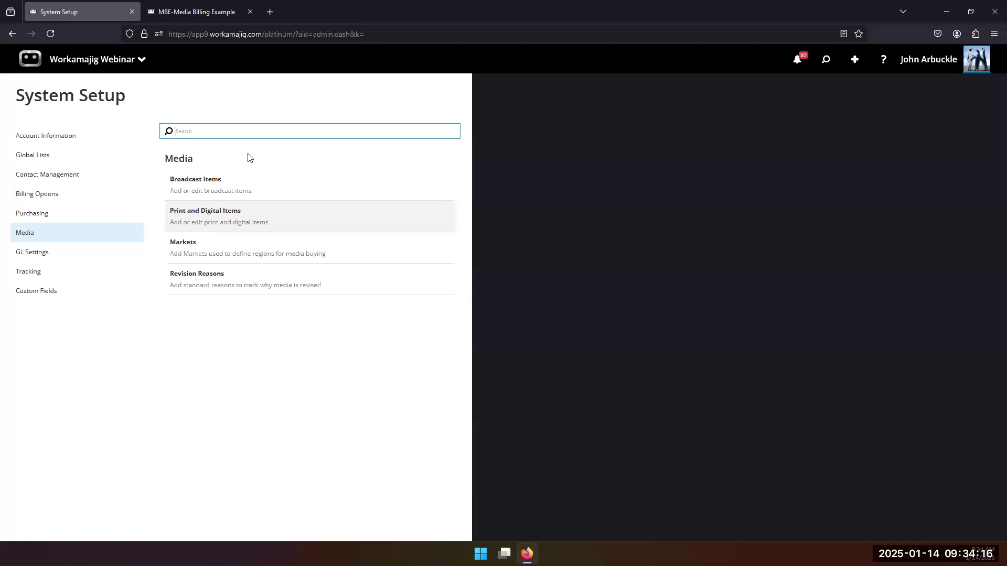
left_click(190, 178)
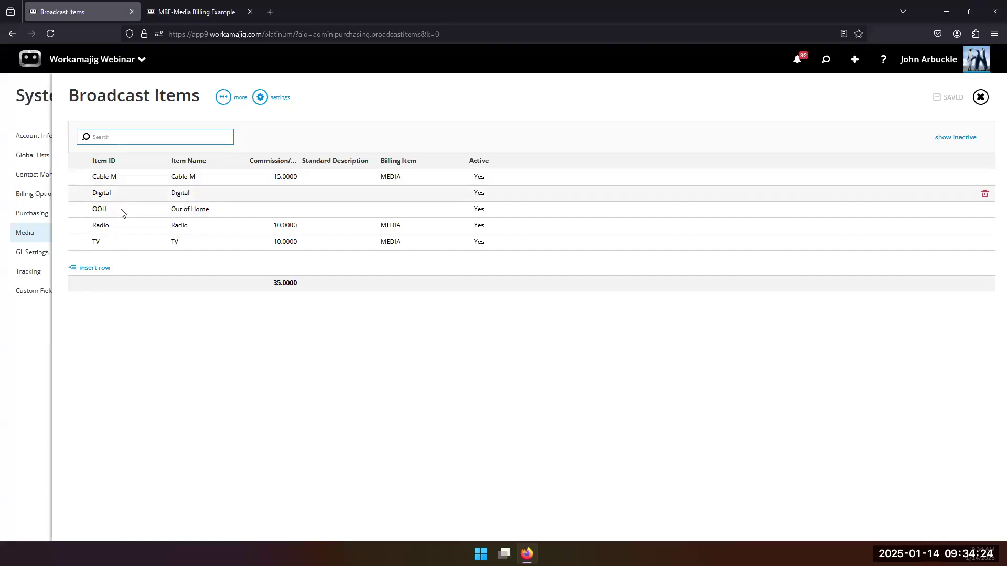
left_click(231, 179)
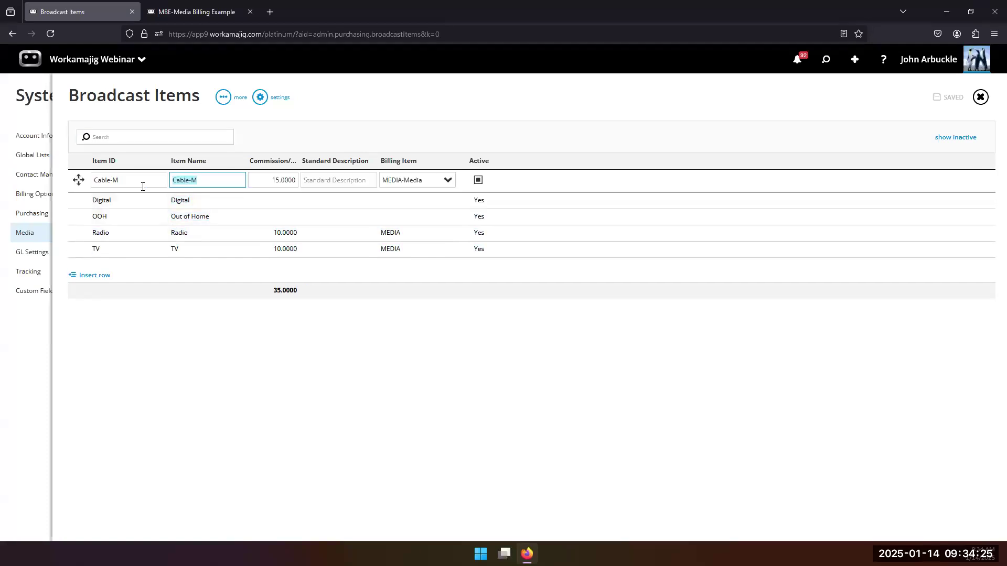
left_click(79, 180)
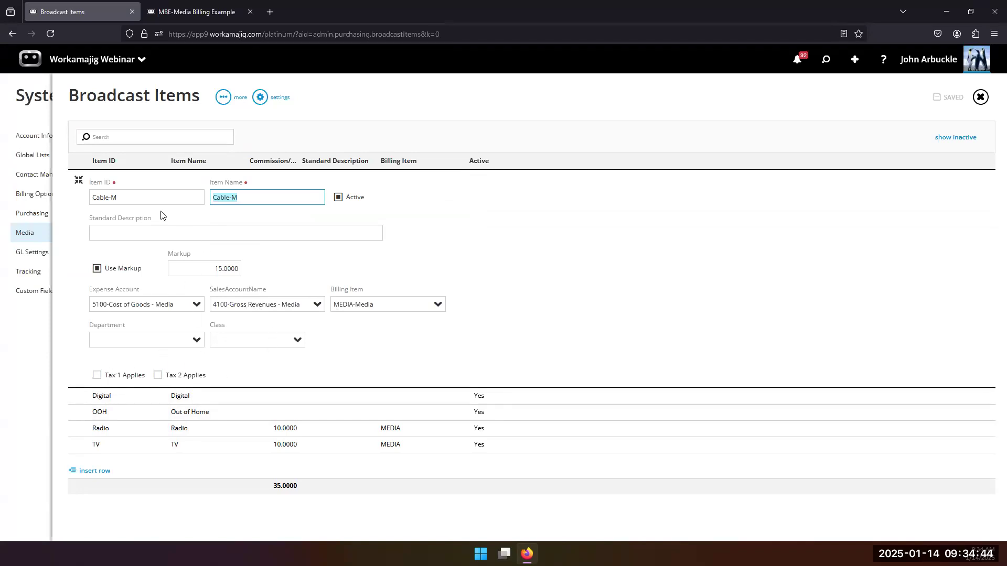
left_click(43, 340)
left_click(43, 341)
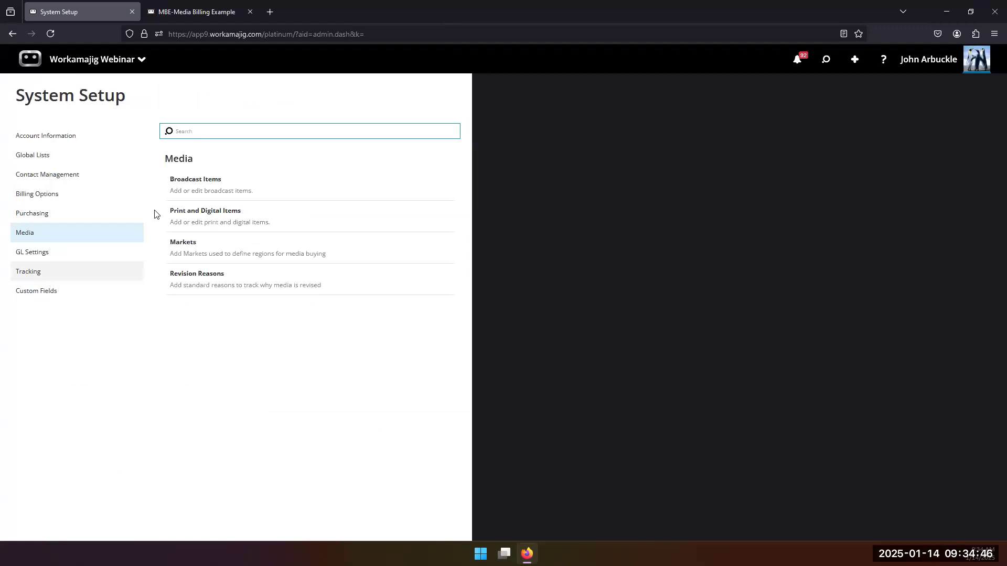
left_click(193, 215)
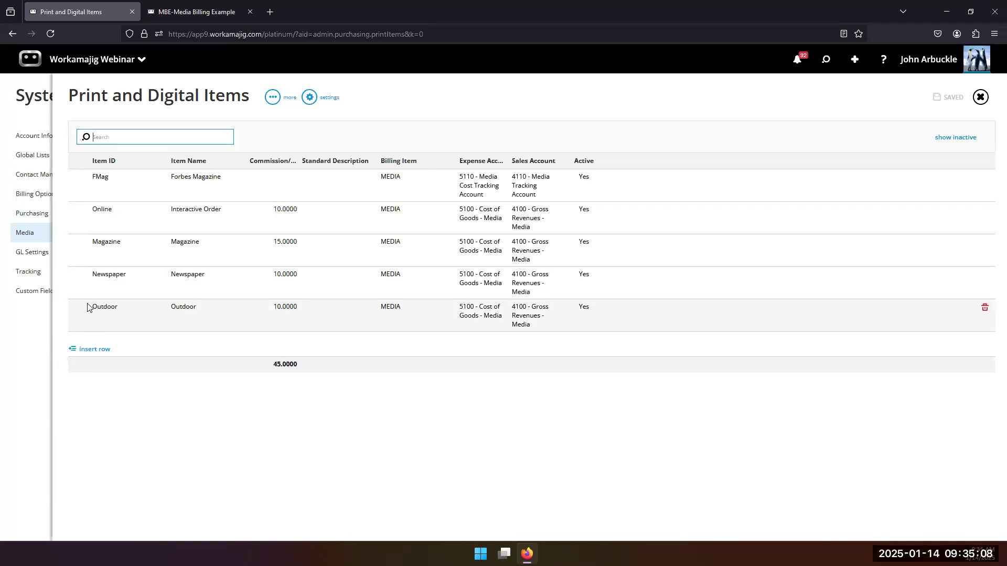
left_click(36, 341)
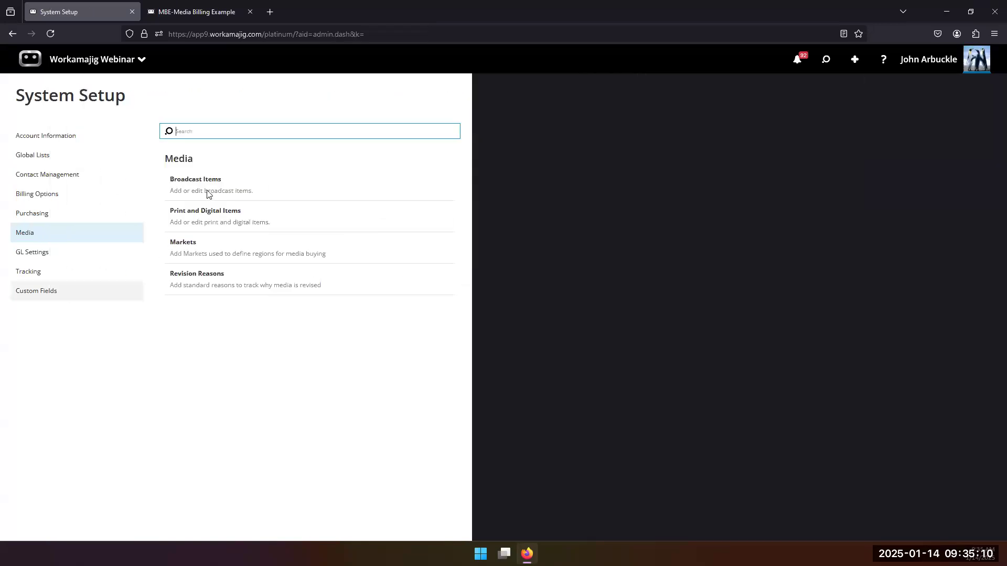
left_click(204, 195)
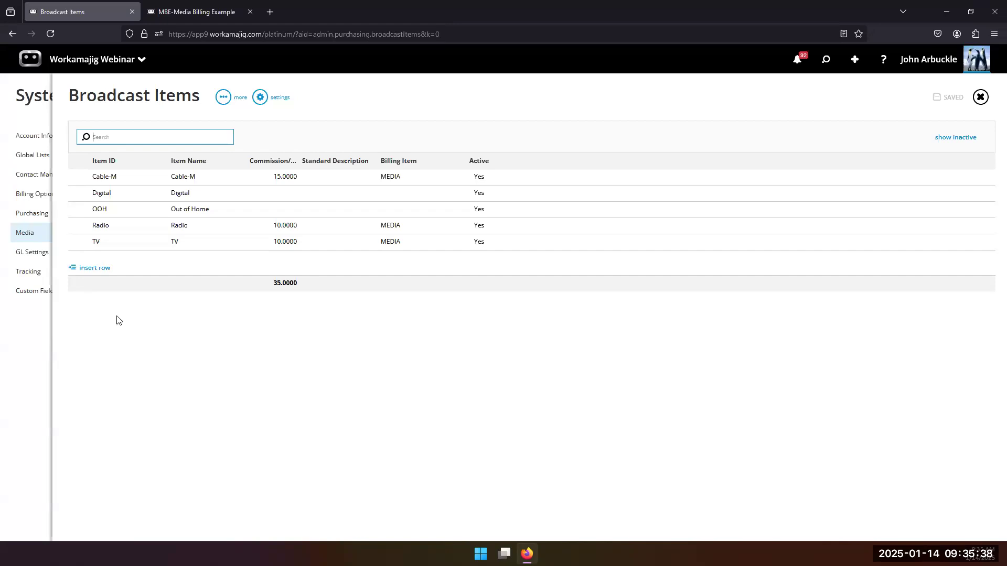
left_click(29, 321)
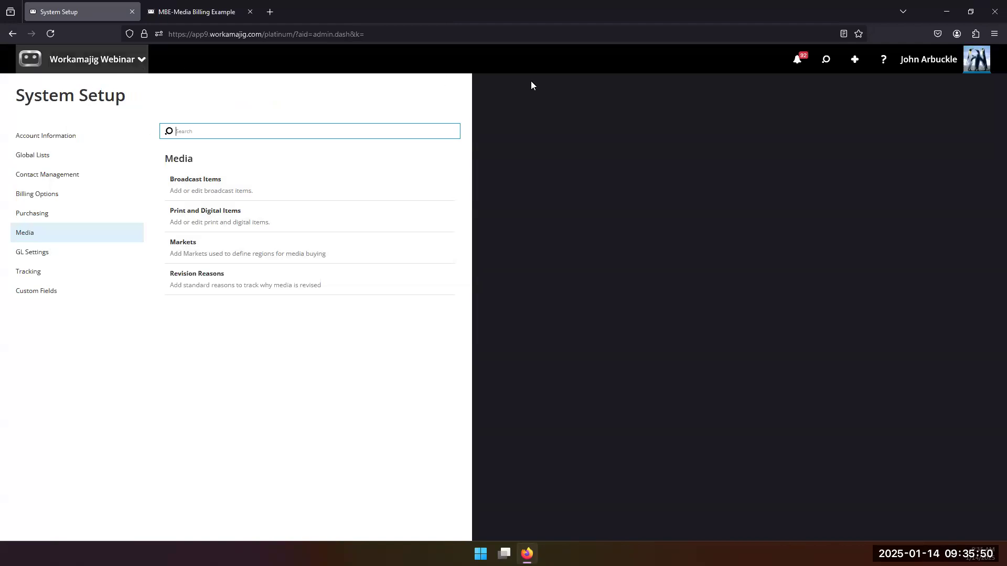
Switch to the MBE-Media Billing Example project and look over its Schedule.
mouse_move(203, 13)
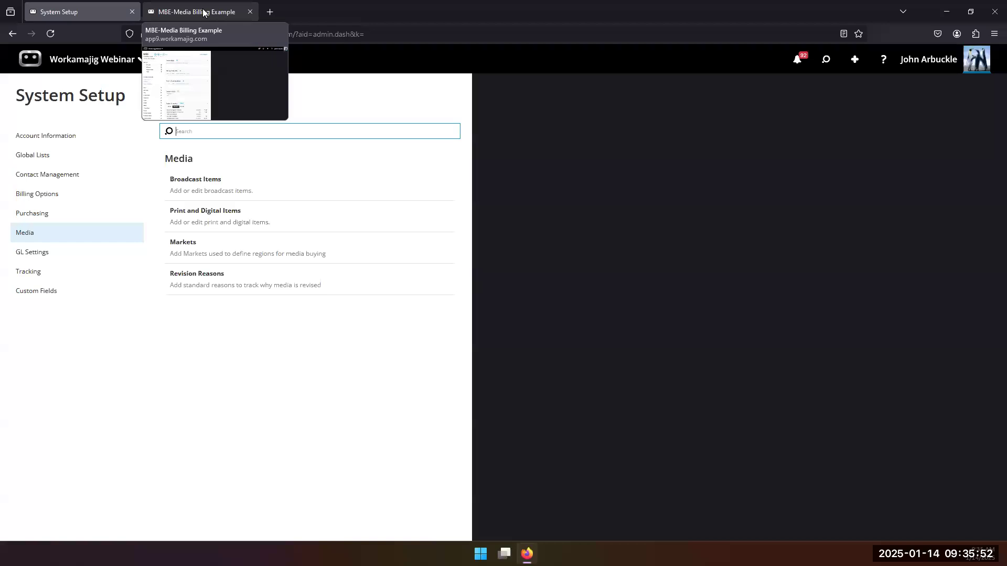
left_click(204, 13)
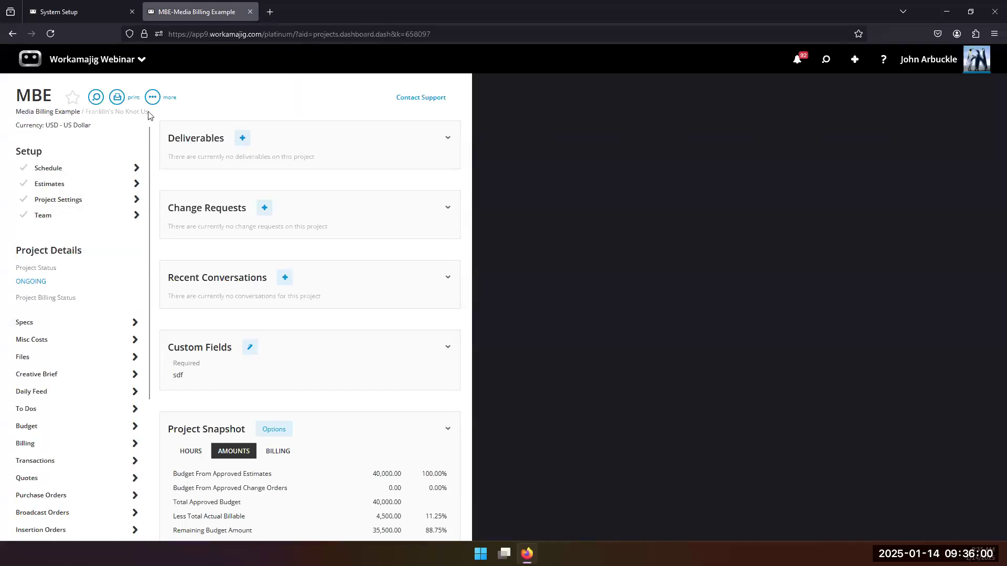
left_click(83, 167)
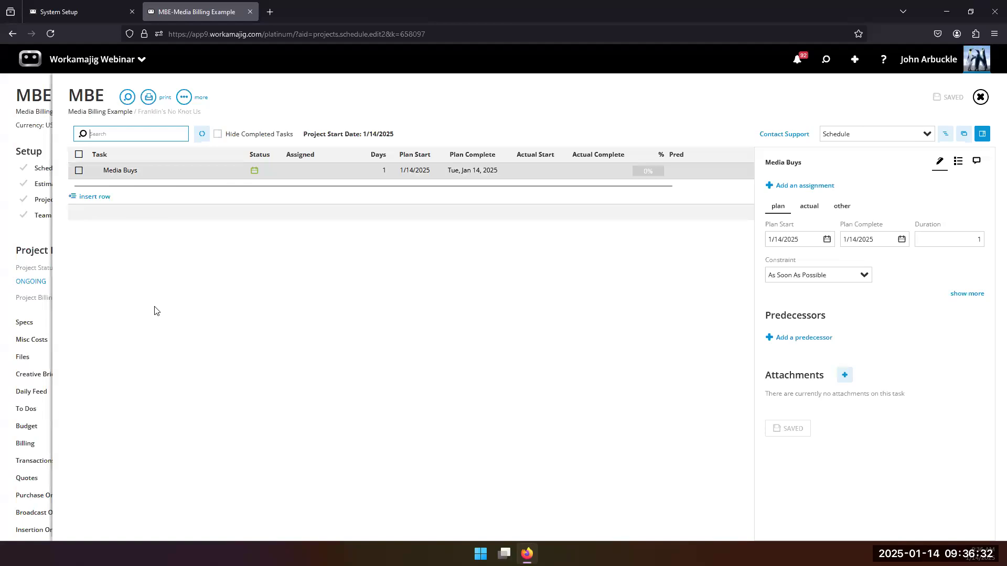
left_click(40, 244)
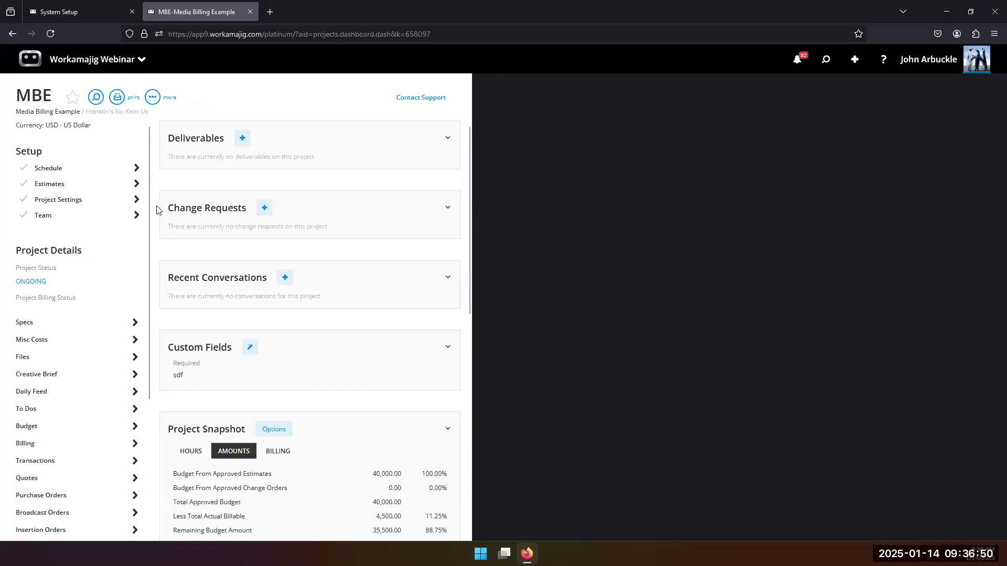
Open the MBE Project Settings: Media Buy type, ONGOING status, 1/14/2025 start date.
left_click(78, 205)
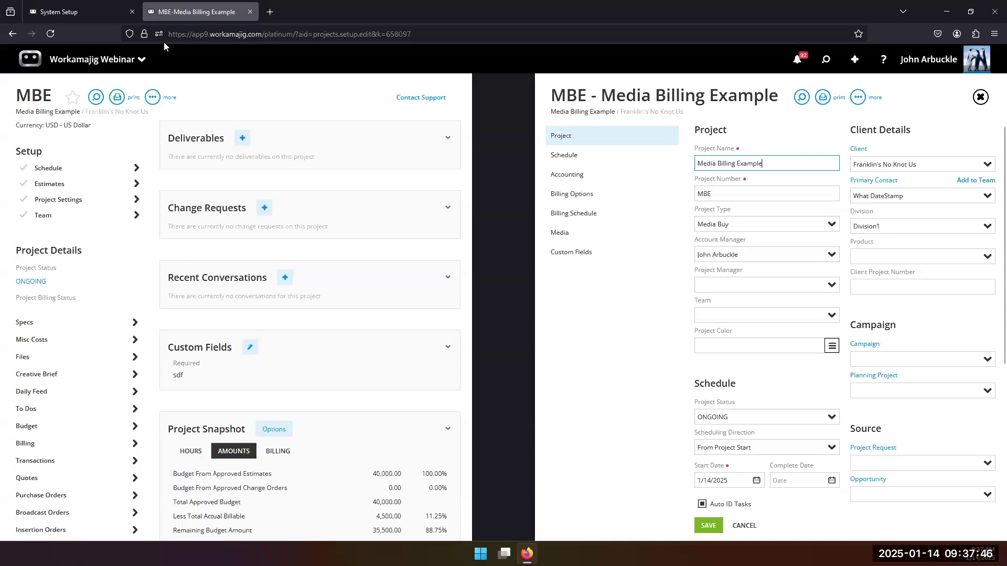
Check that Media Buy appears under Global Lists > Project Types, then return to the MBE setup.
left_click(69, 12)
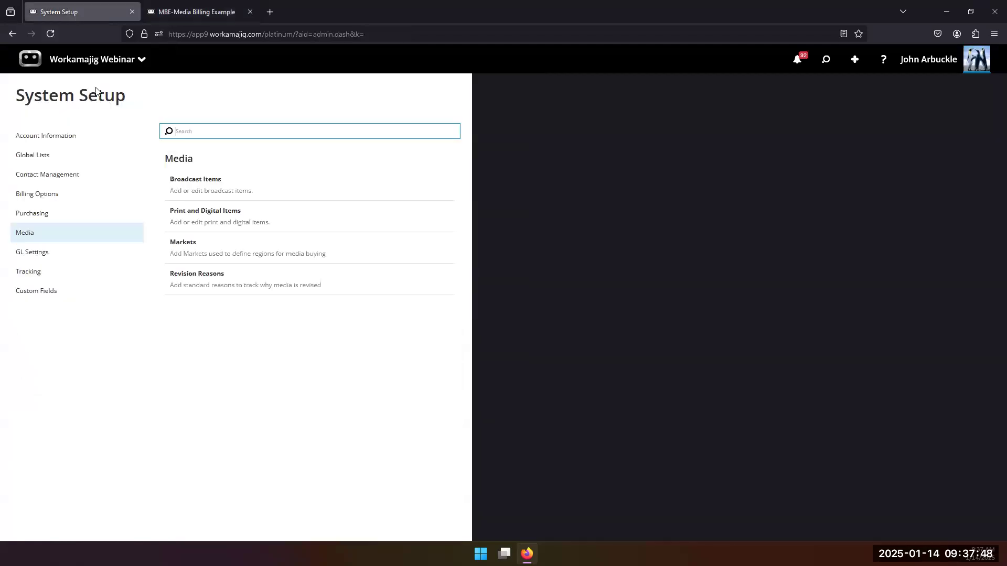
left_click(58, 152)
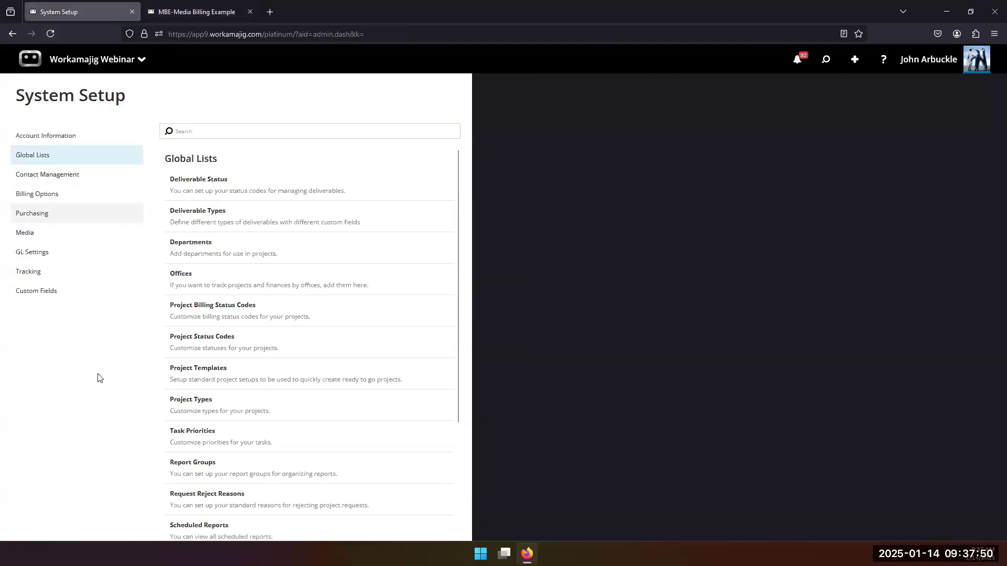
left_click(193, 407)
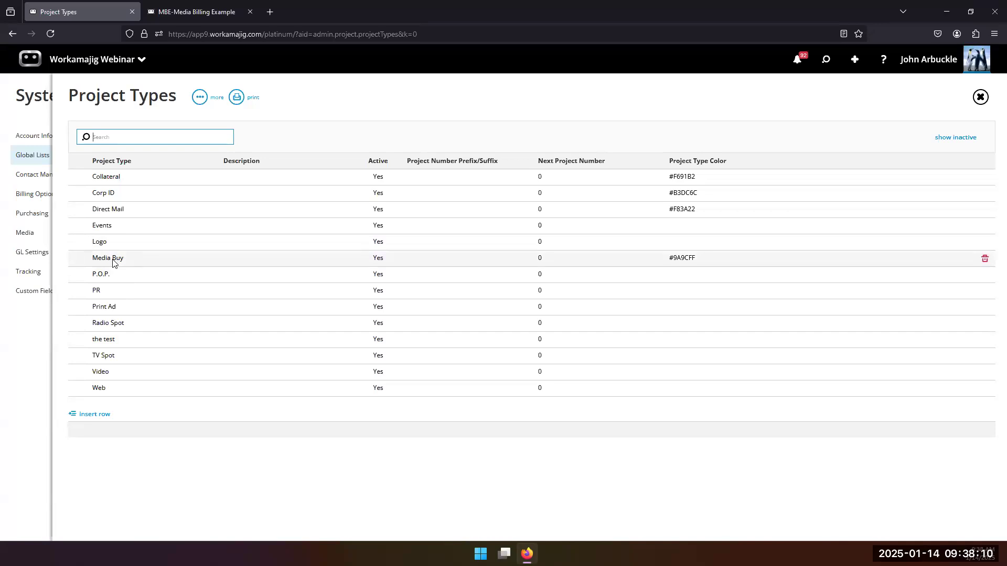
left_click(217, 19)
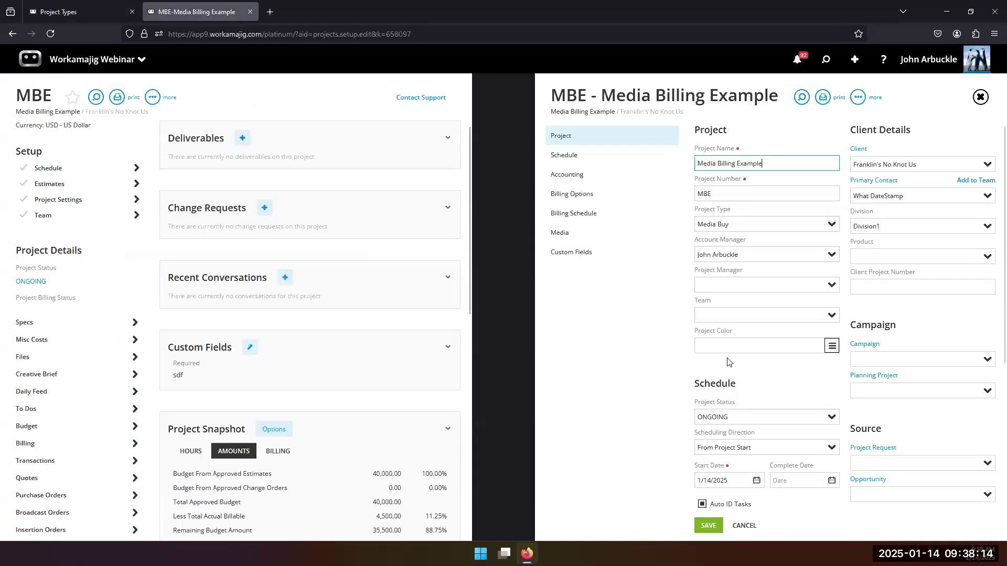
Scroll the MBE setup form to its Schedule section, then bring up the Project Types list.
scroll(703, 297, "down", 2)
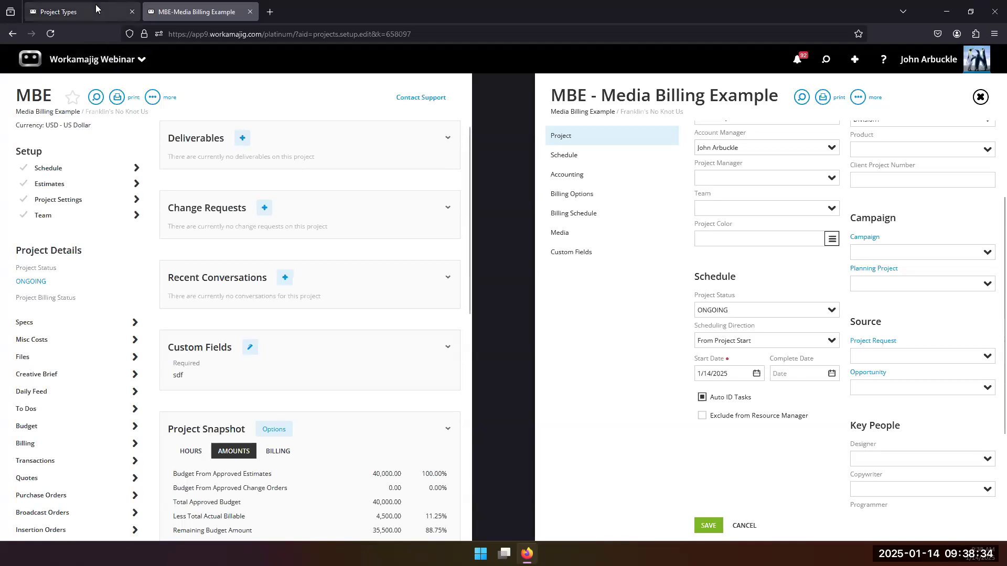
left_click(78, 12)
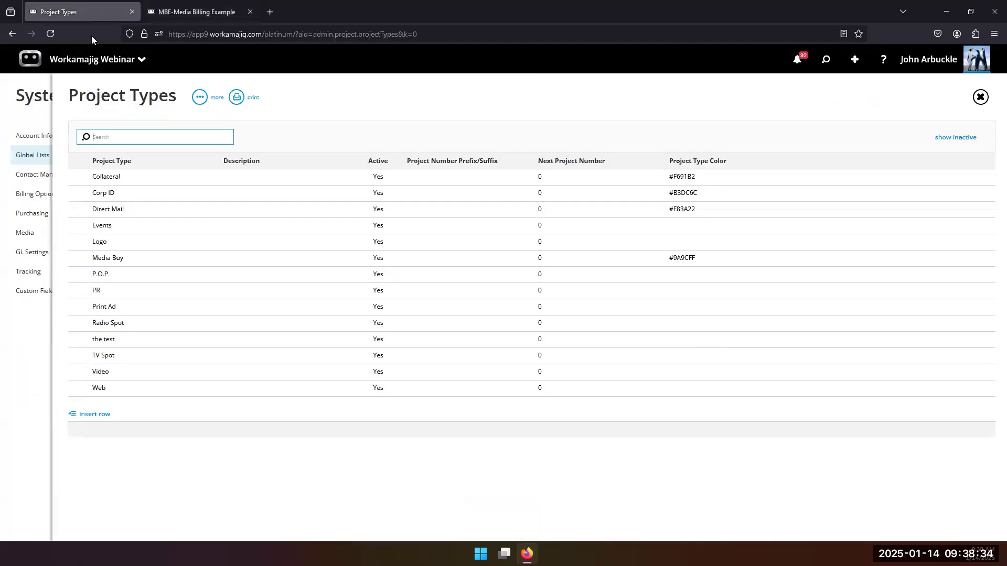
Review the Project Status Codes list with ONGOING as default, then return to the MBE setup.
left_click(21, 353)
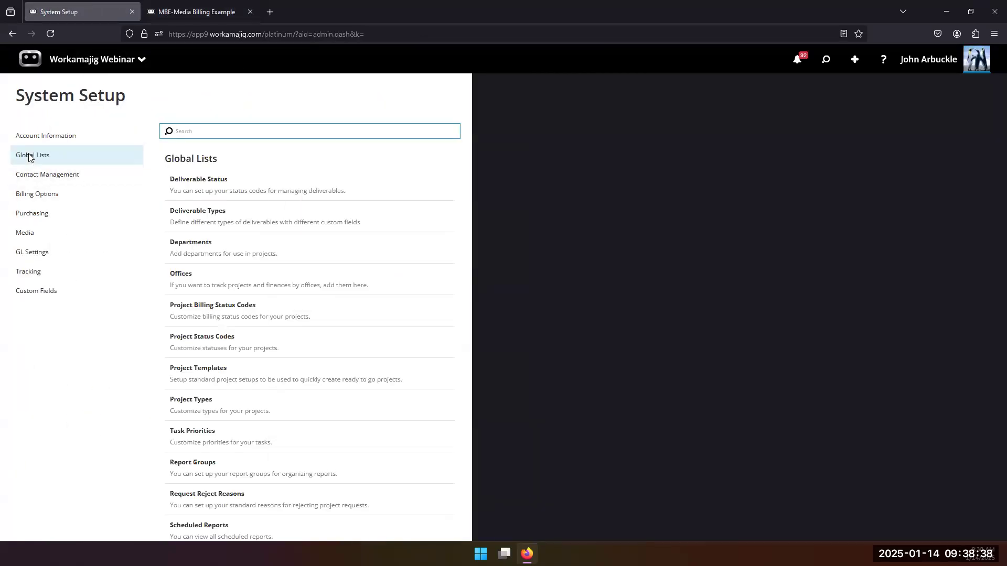
left_click(190, 347)
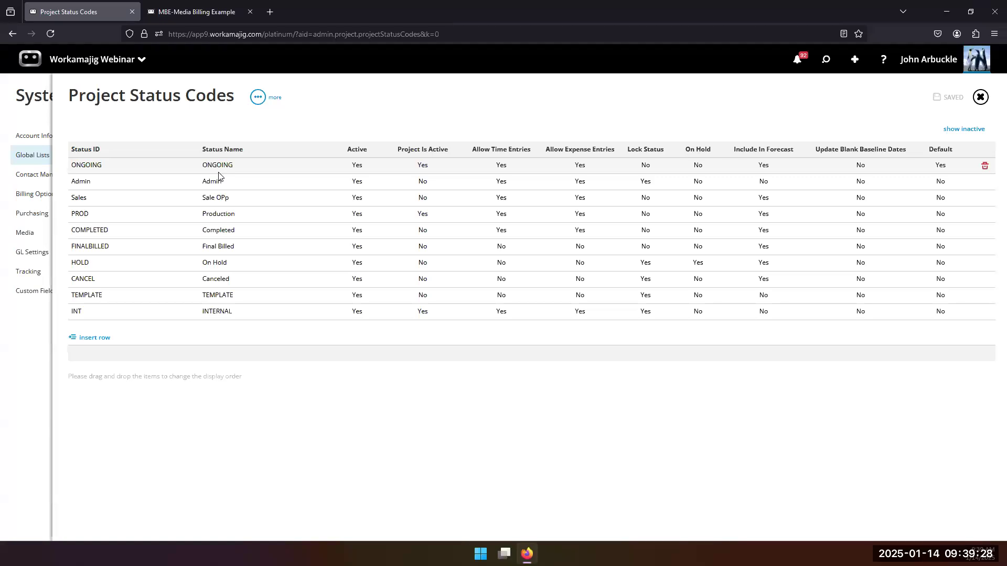
left_click(173, 13)
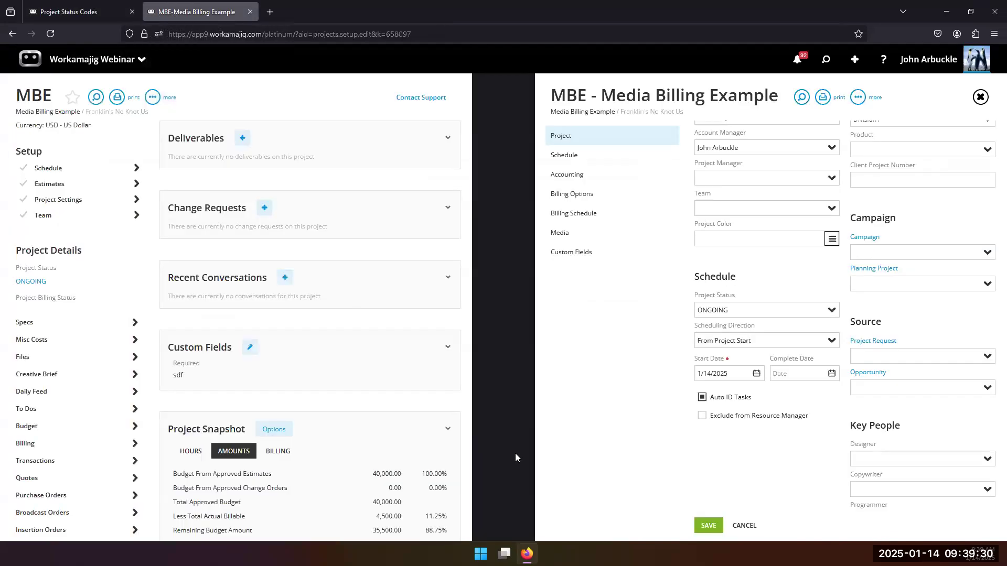
Verify billing options (Time and Materials, group MEDIA-MEDIA) without changing the Billing Manager.
left_click(577, 179)
left_click(577, 212)
left_click(574, 198)
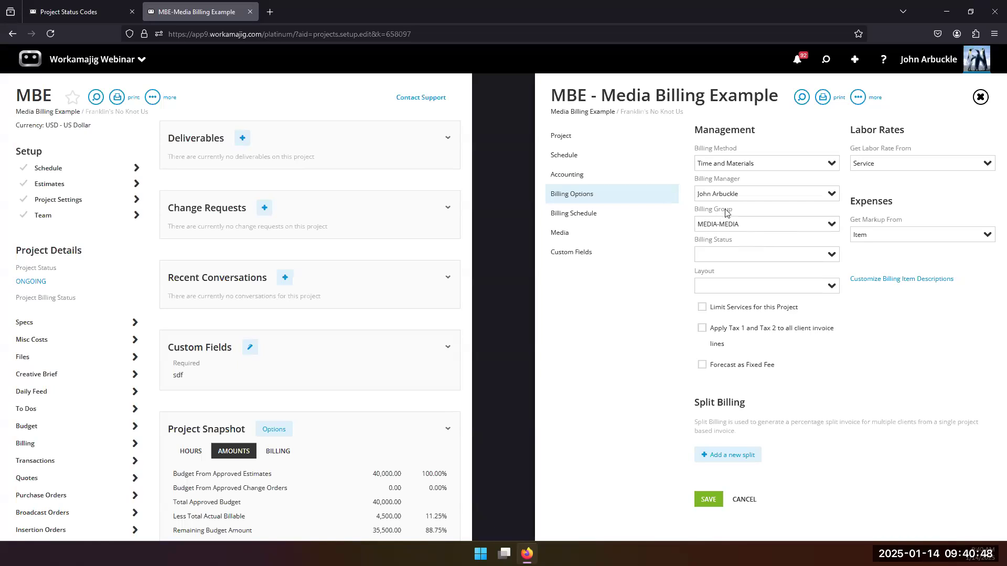
left_click(831, 195)
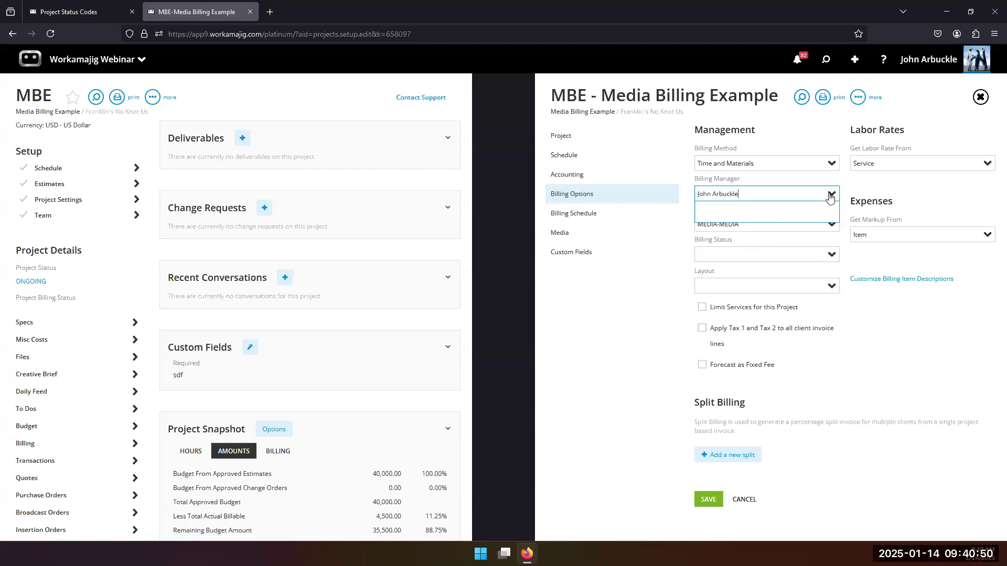
left_click(855, 187)
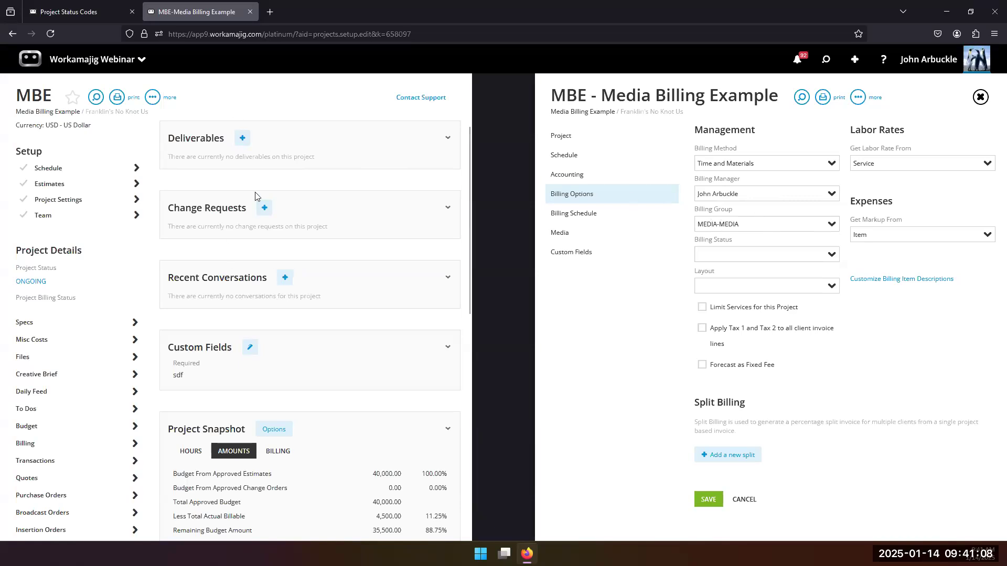
left_click(67, 8)
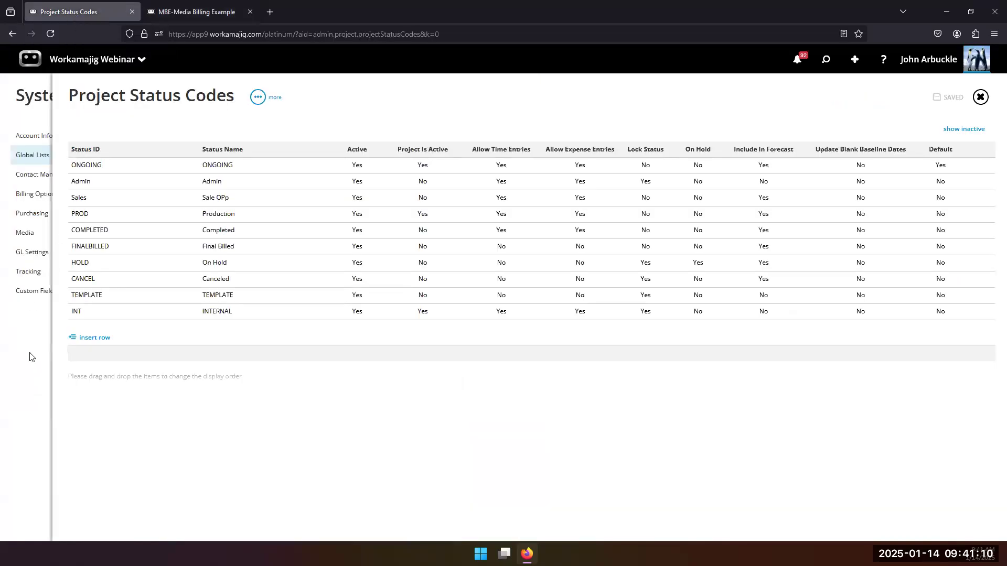
Review the Billing Groups list (BG1, BG2, MEDIA, all active), then return to the MBE project.
left_click(49, 349)
scroll(158, 325, "down", 2)
scroll(181, 322, "up", 1)
scroll(181, 322, "up", 1)
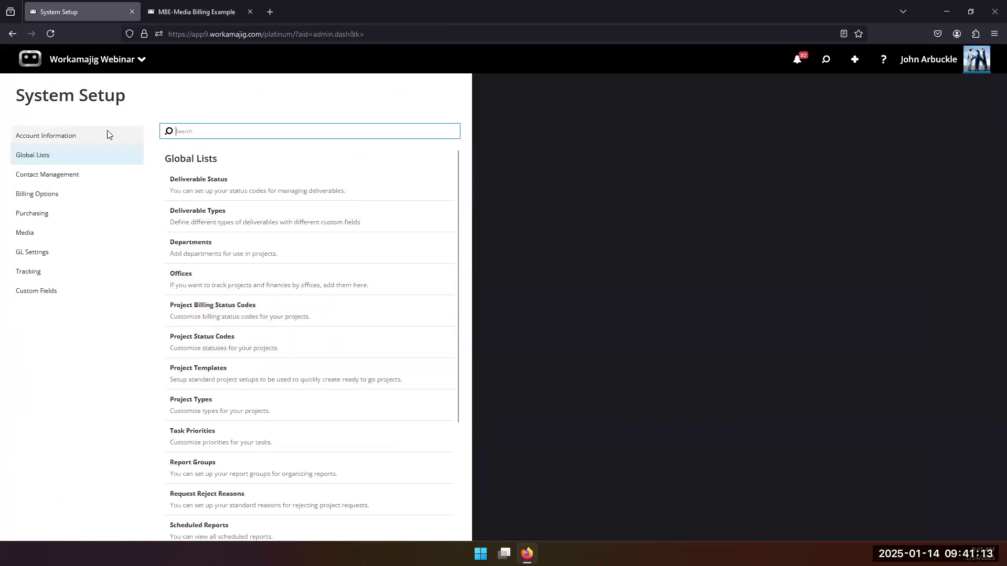
left_click(42, 196)
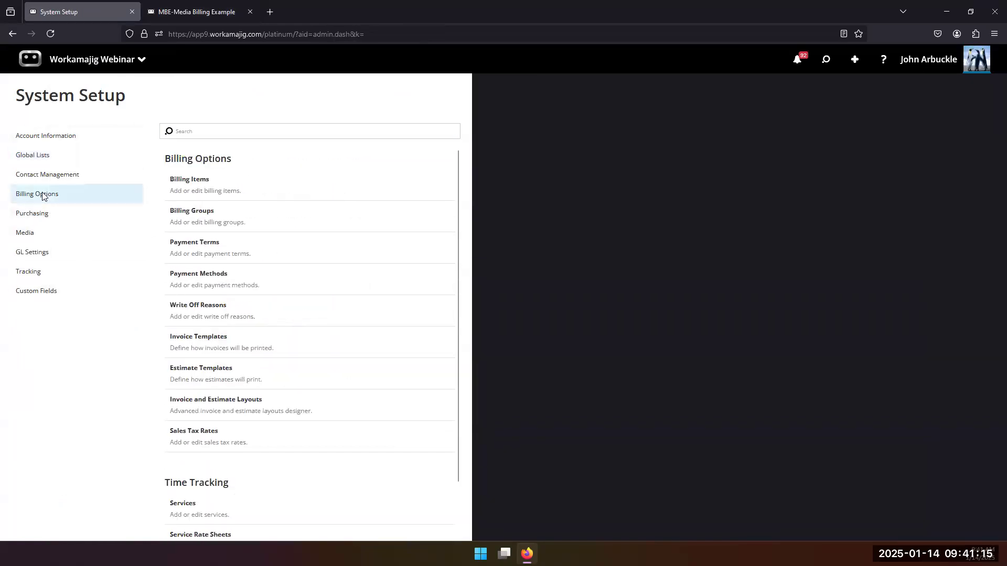
left_click(195, 212)
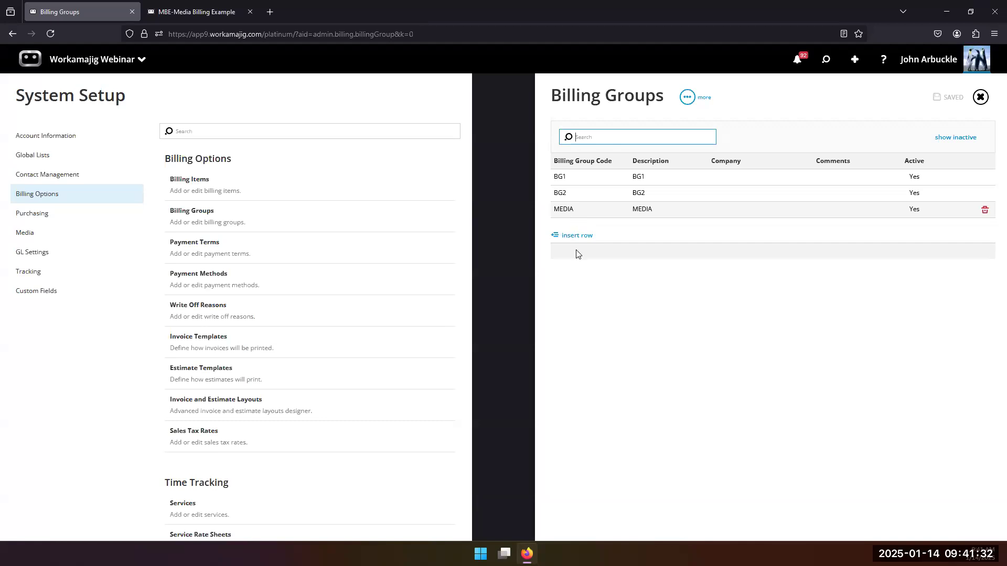
left_click(198, 12)
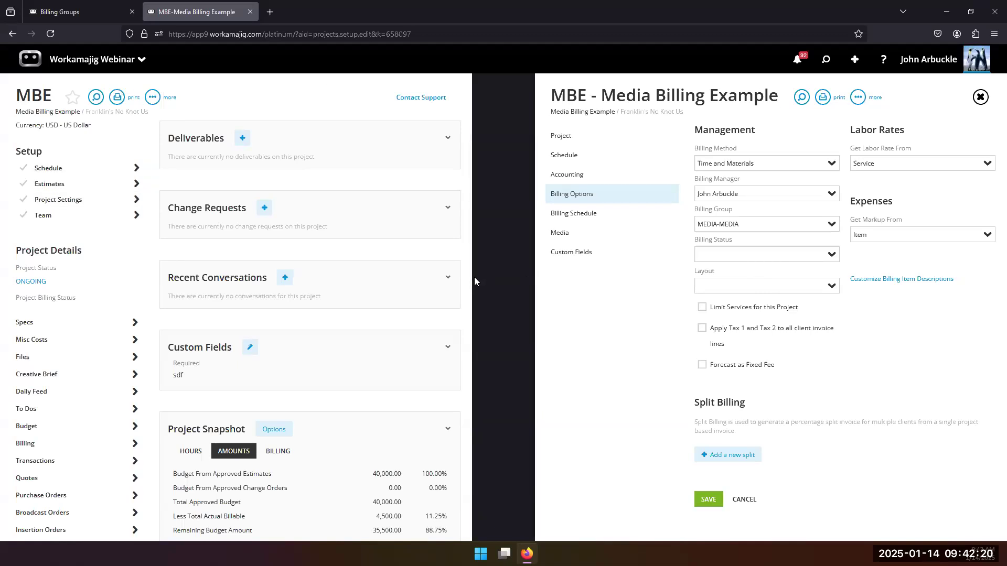
Inspect estimate 459's expense breakout of four 10,000.00 media lines, including Cable-M.
left_click(59, 185)
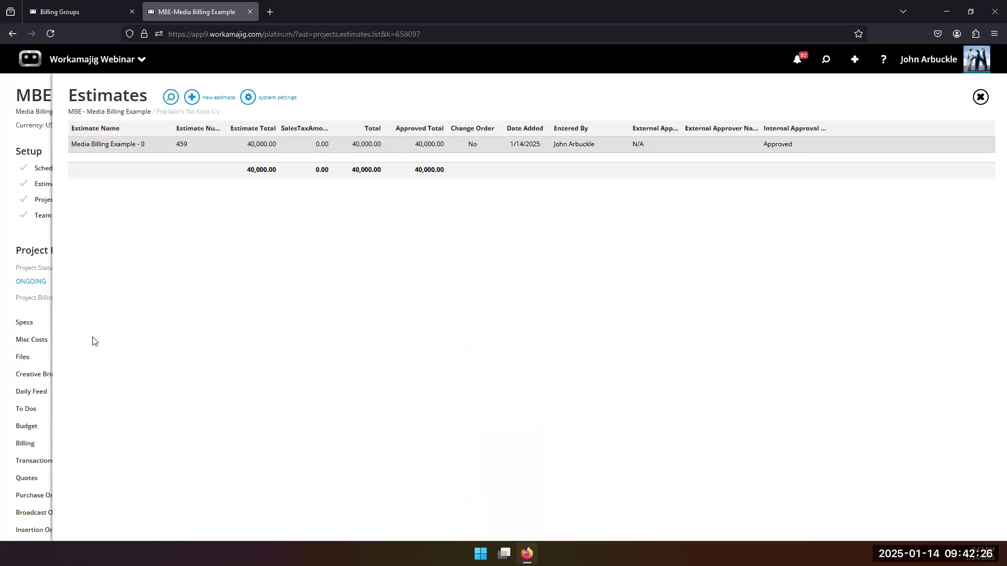
left_click(152, 146)
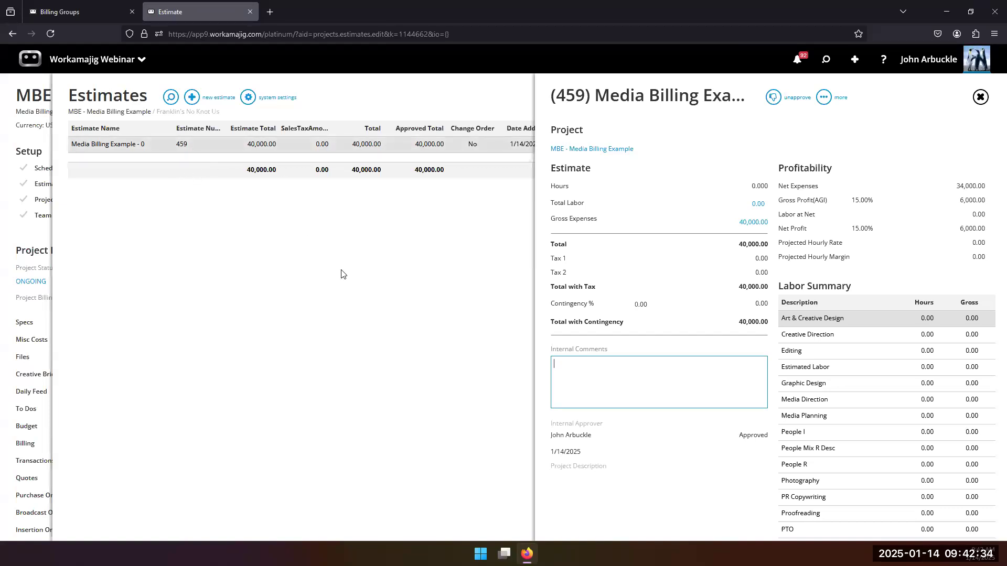
left_click(745, 232)
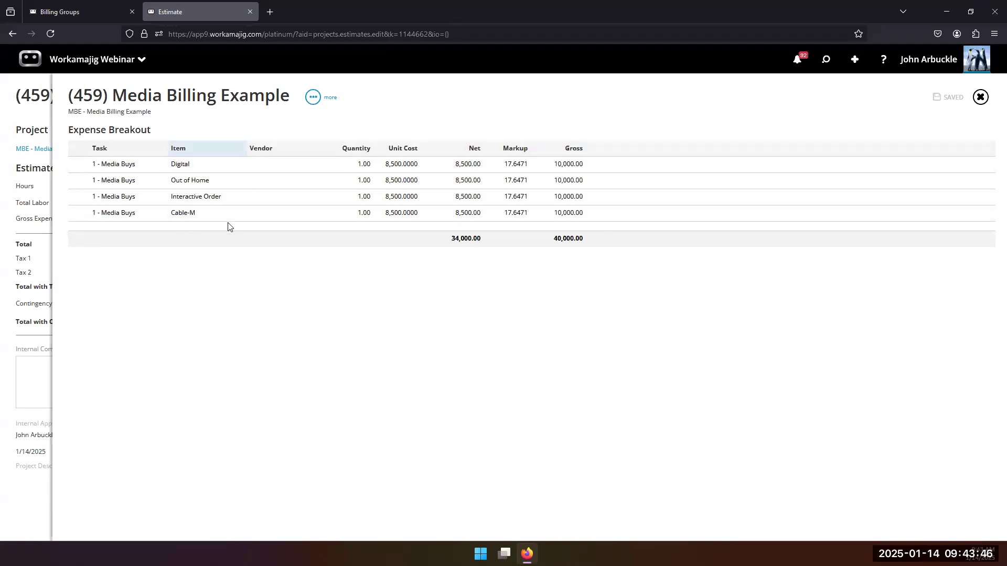
left_click(38, 348)
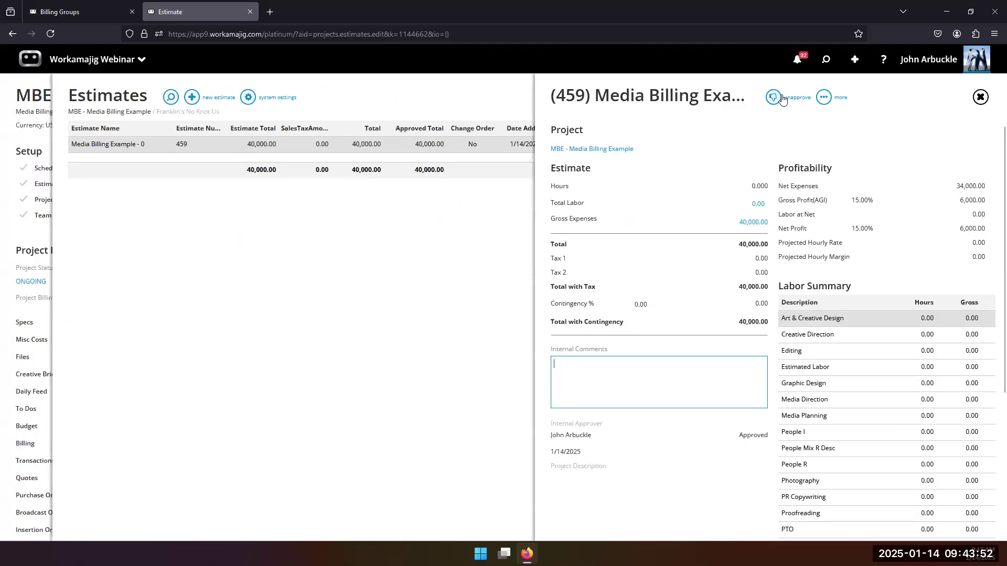
left_click(20, 242)
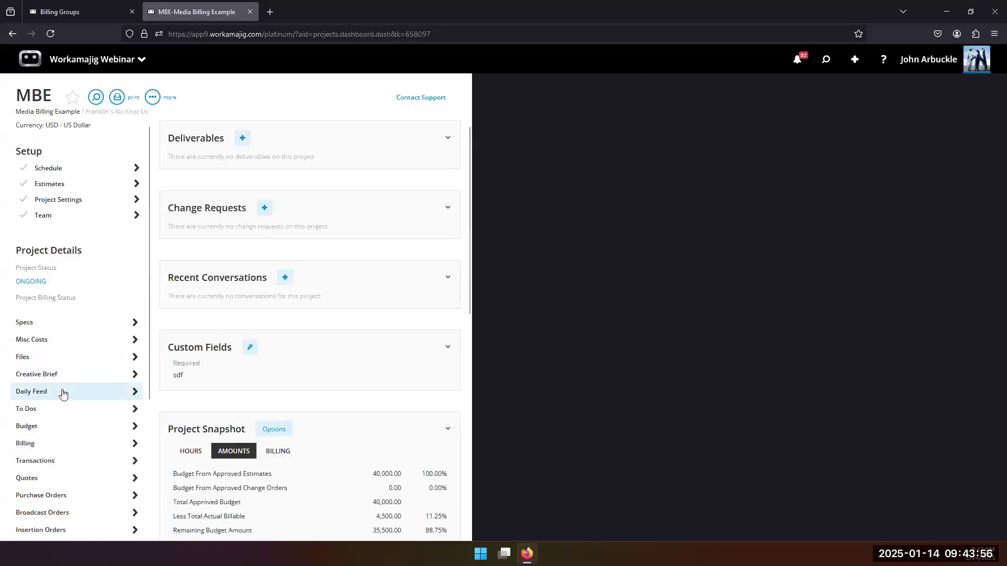
Open the MBE project's budget by type, showing Cable-M at 10,000.00 budget with 4,000.00 unbilled.
left_click(67, 424)
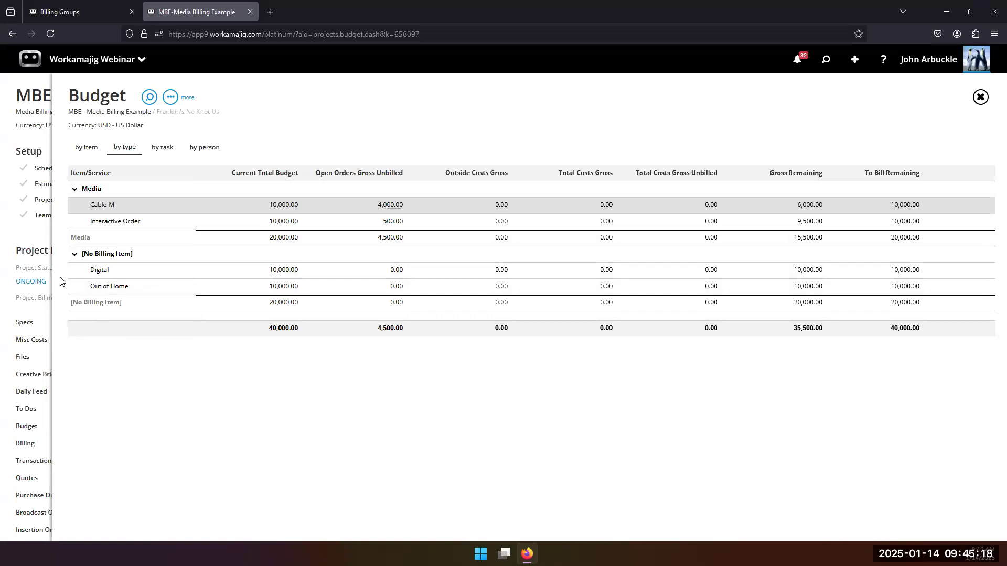
Close the MBE budget view to return to the project.
left_click(39, 230)
Show the MBE project's Team setup with its single member and no assigned services.
left_click(77, 224)
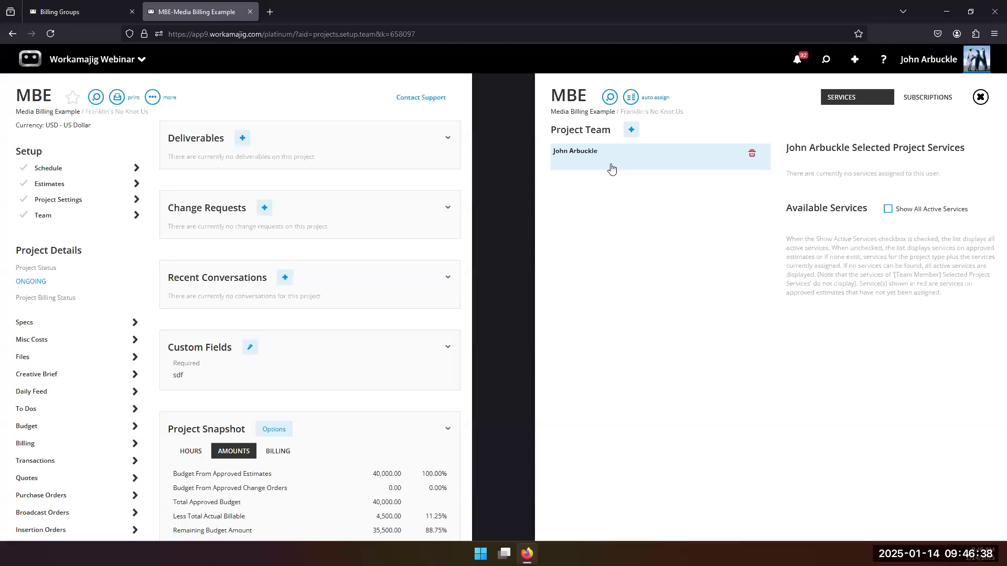
From Today - Media, search the Active Estimates view to list SGTest, CP Est, NewBill and test.
left_click(69, 57)
left_click(546, 109)
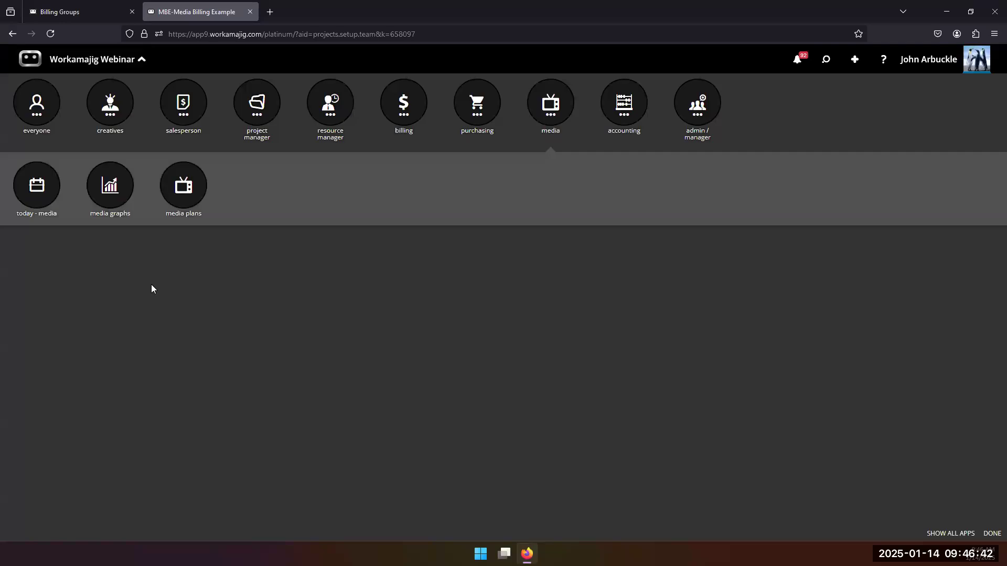
left_click(53, 411)
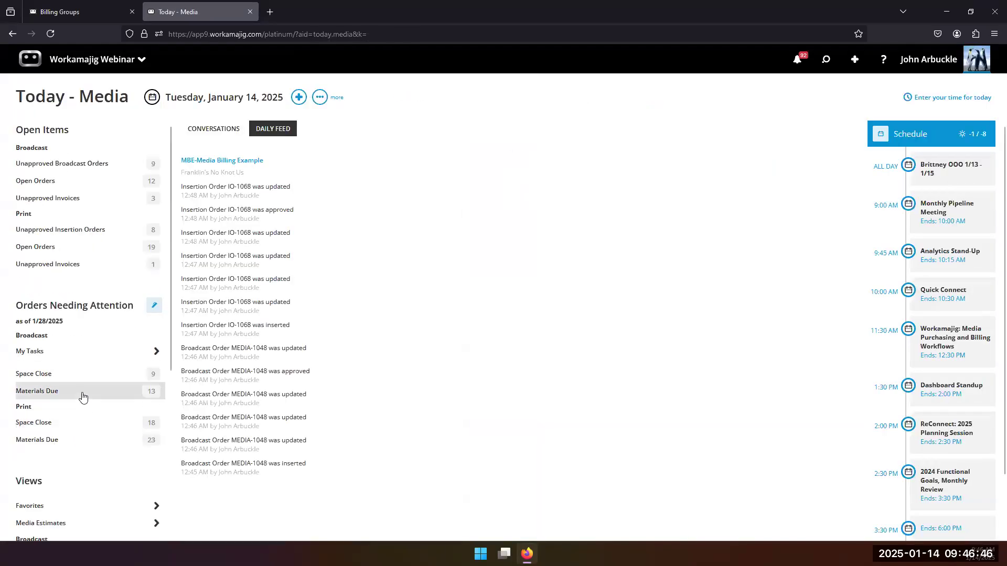
scroll(80, 326, "down", 3)
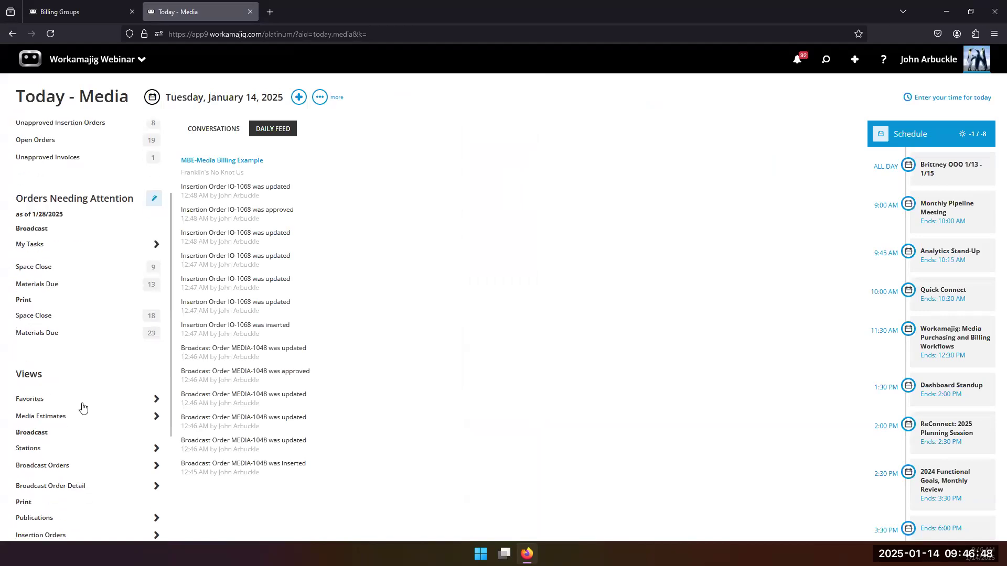
left_click(84, 414)
left_click(886, 131)
left_click(374, 135)
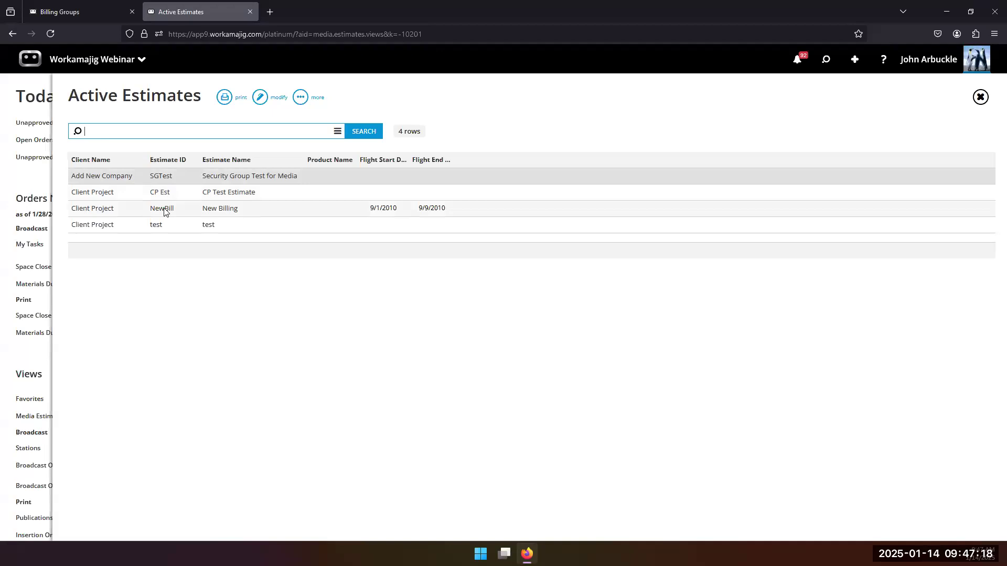
Review the IO-1007 order on the NewBill estimate, then bring up the app launcher.
left_click(164, 209)
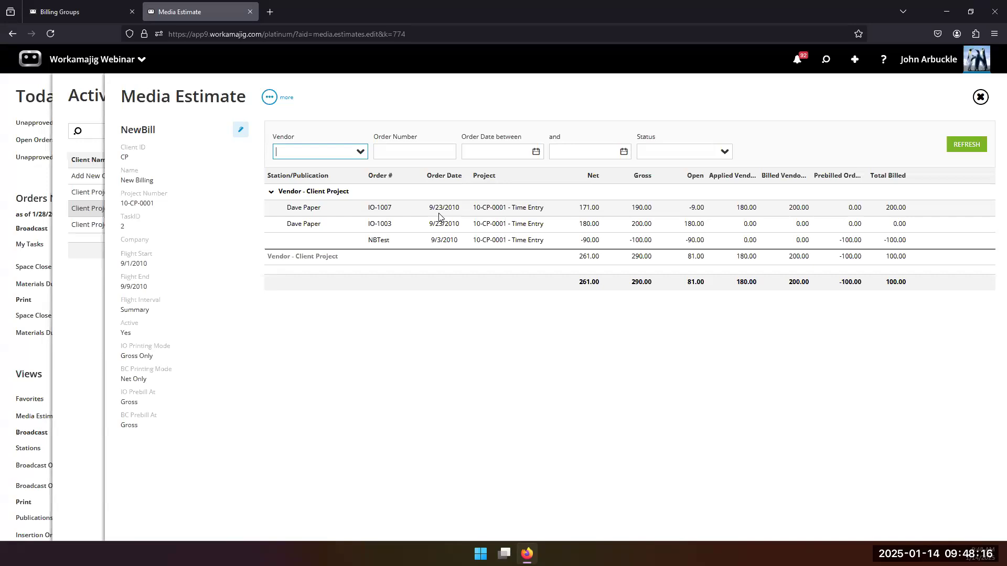
left_click(441, 213)
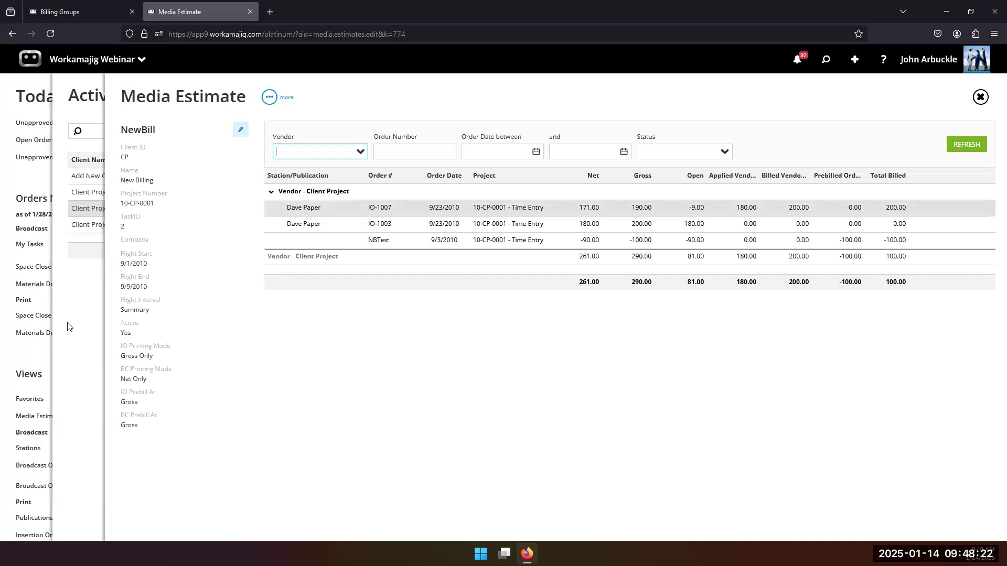
left_click(105, 59)
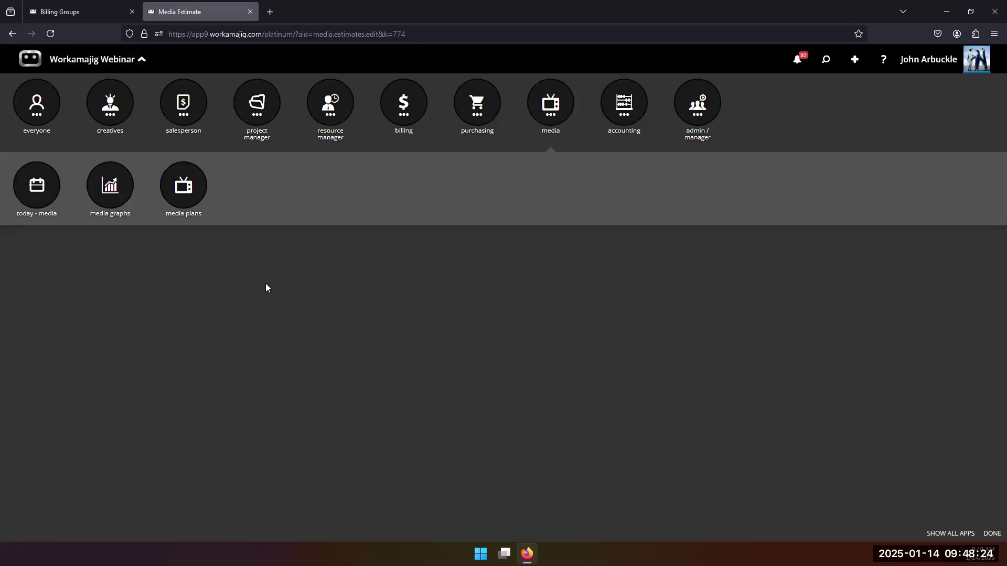
Go to the Media Plans page listing t - test and abc - The plan.
left_click(182, 184)
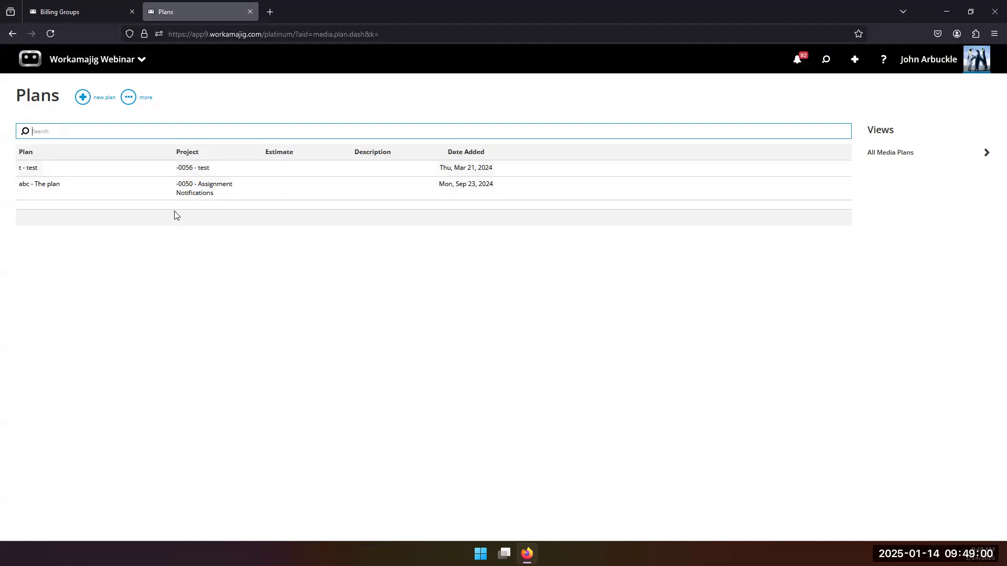
Check the empty t - test plan, then open abc - The plan with its two Forbes lines.
left_click(187, 171)
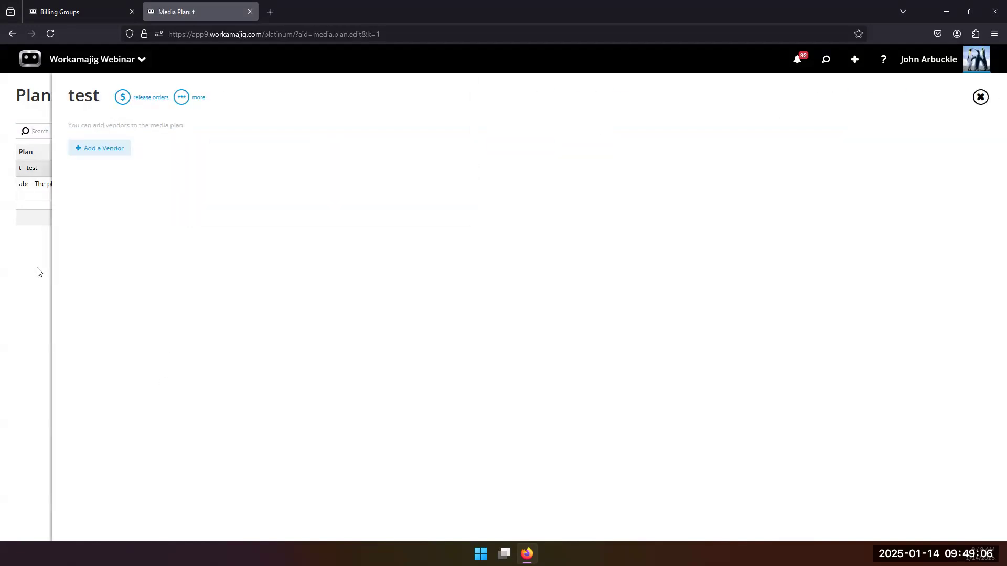
left_click(36, 272)
left_click(225, 189)
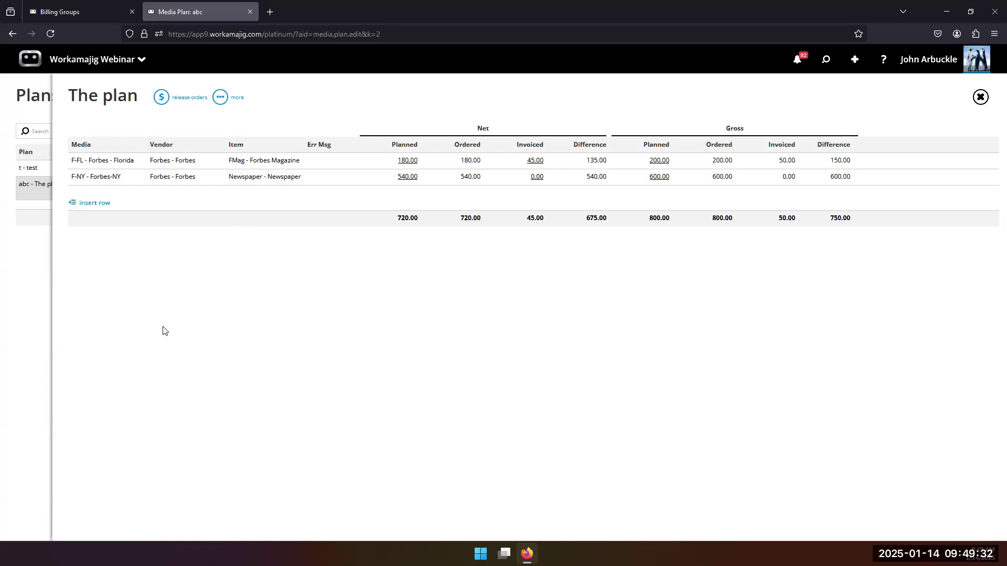
Inspect the Forbes - Florida buy details and their extra options.
left_click(408, 161)
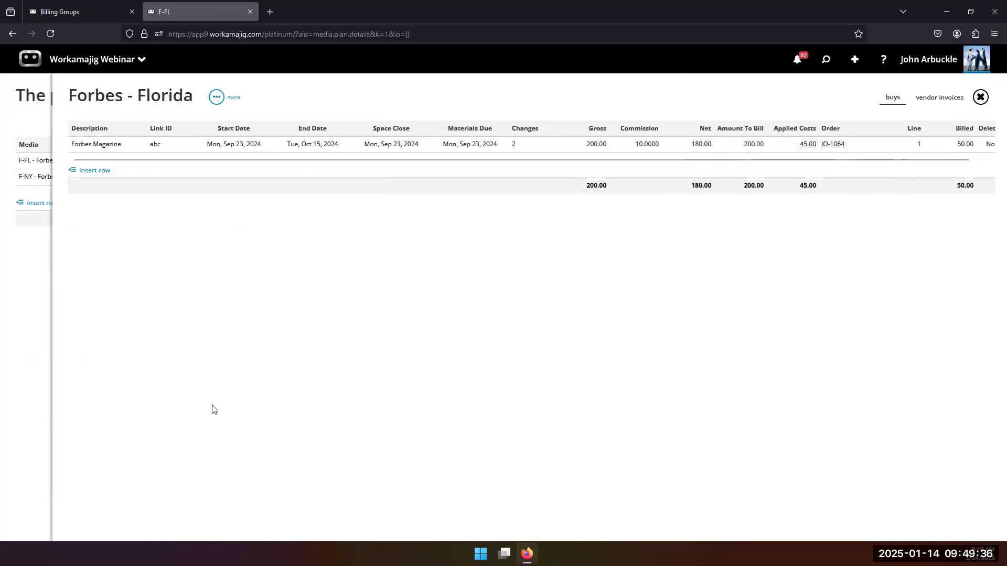
left_click(216, 97)
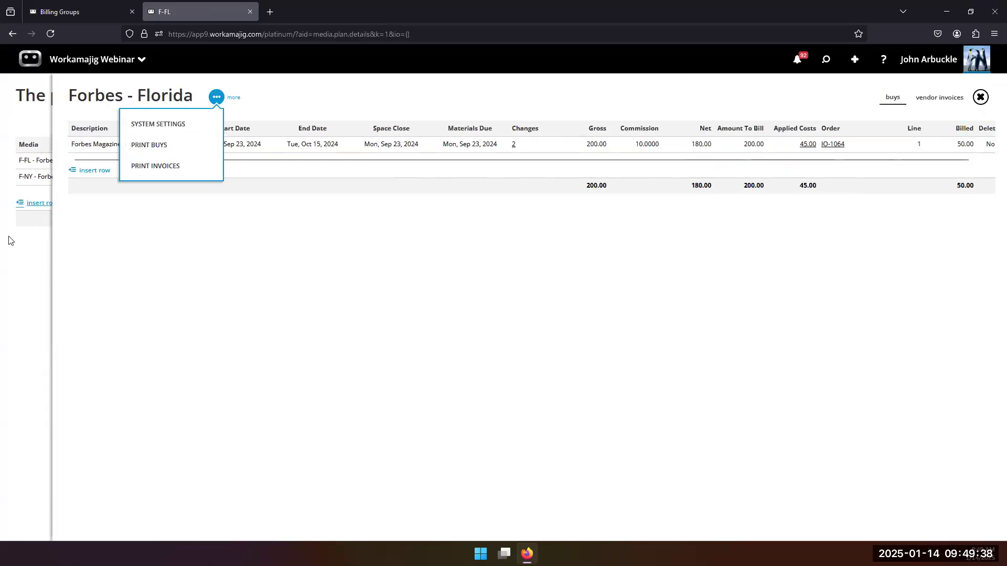
left_click_drag(9, 237, 110, 378)
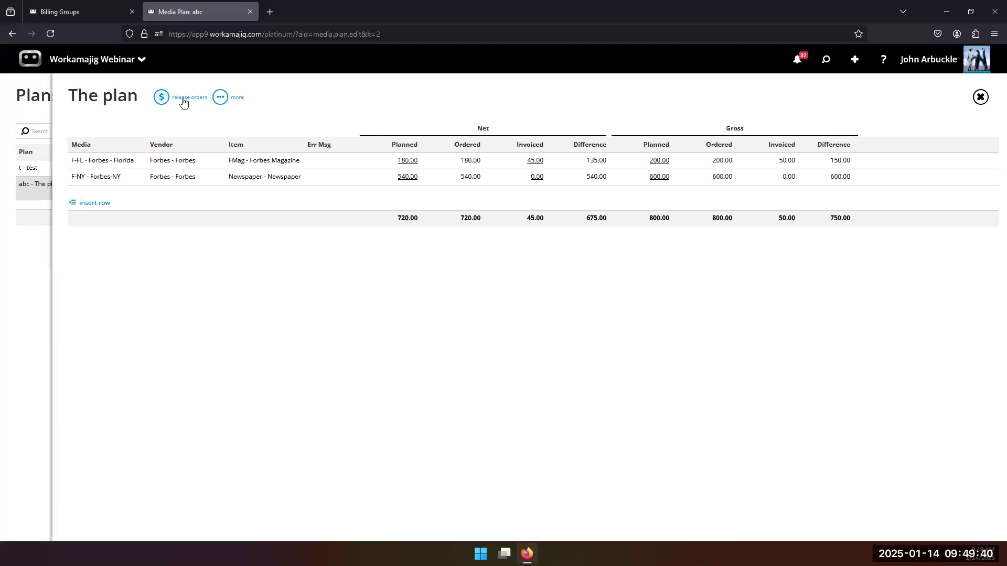
Generate The plan's orders for all vendors and review the Forbes - Florida buy on IO-1064.
left_click(182, 102)
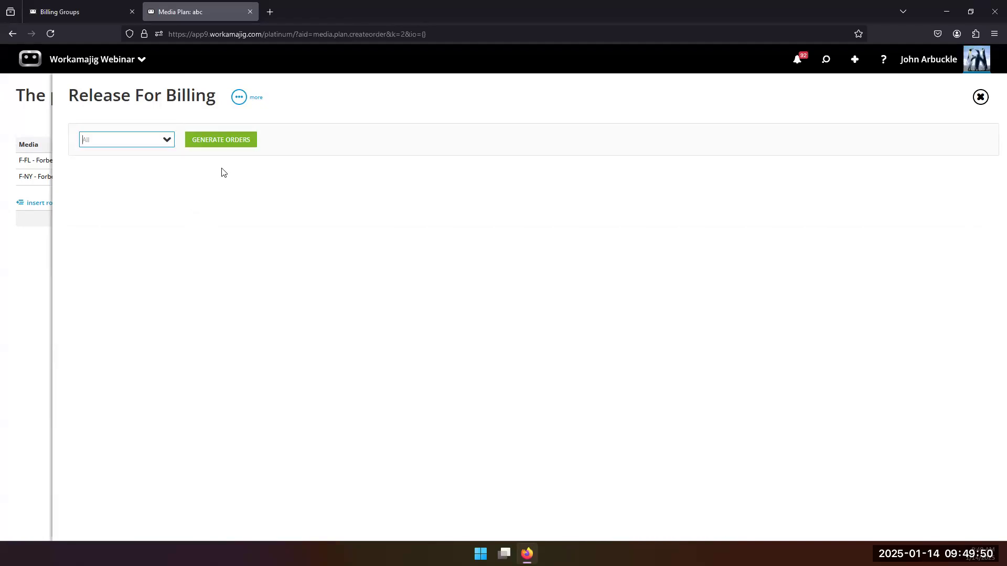
left_click(212, 144)
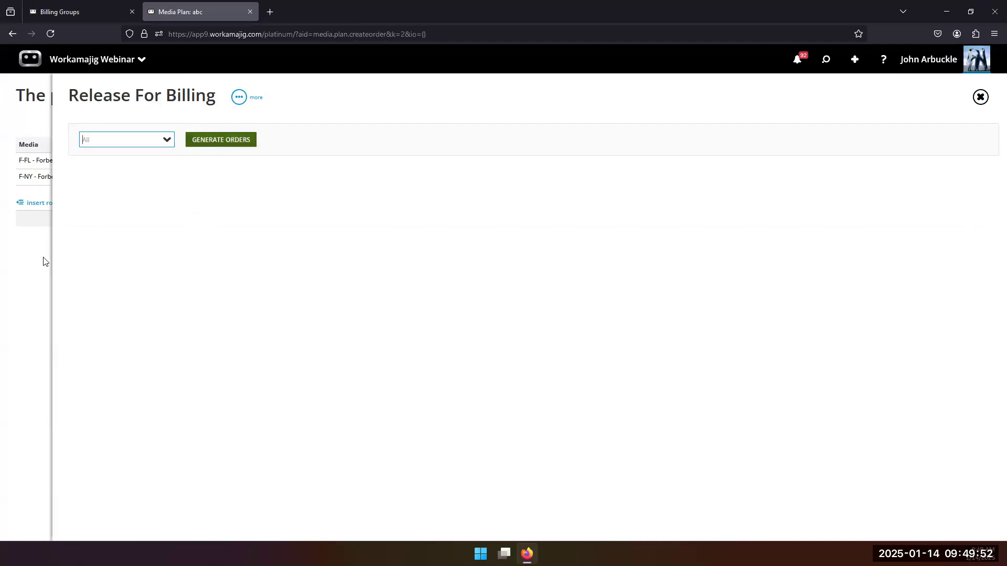
left_click(415, 163)
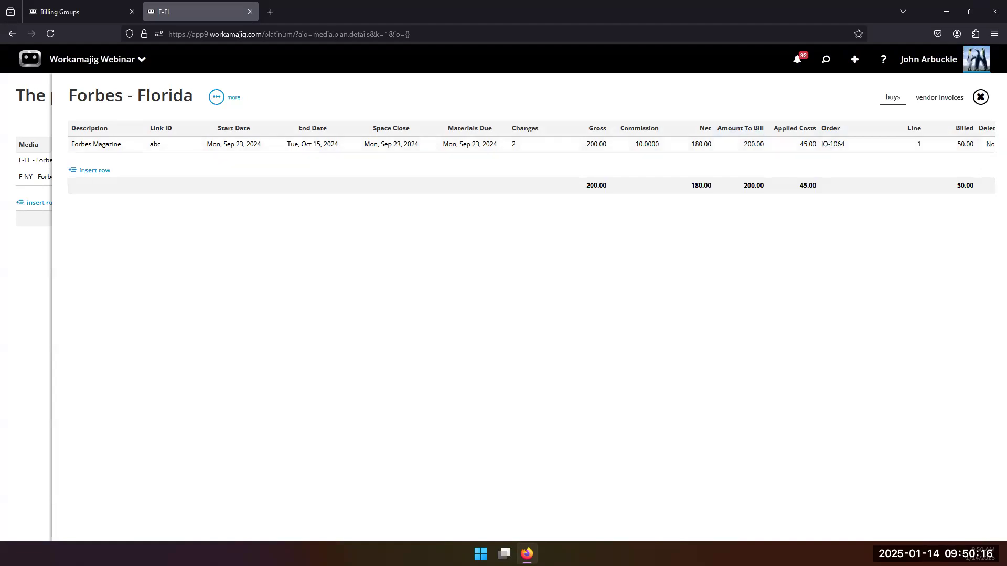
left_click(30, 296)
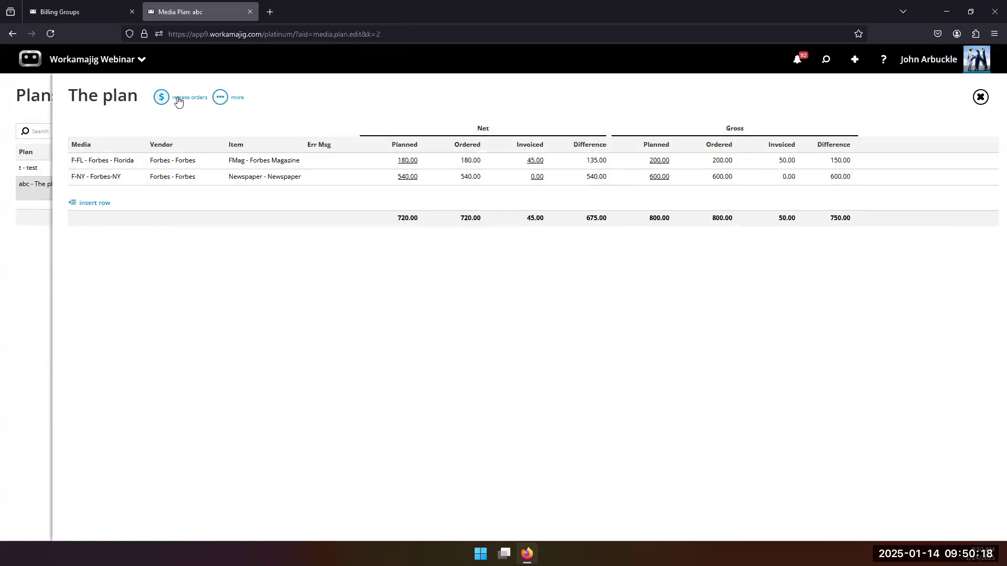
left_click(178, 99)
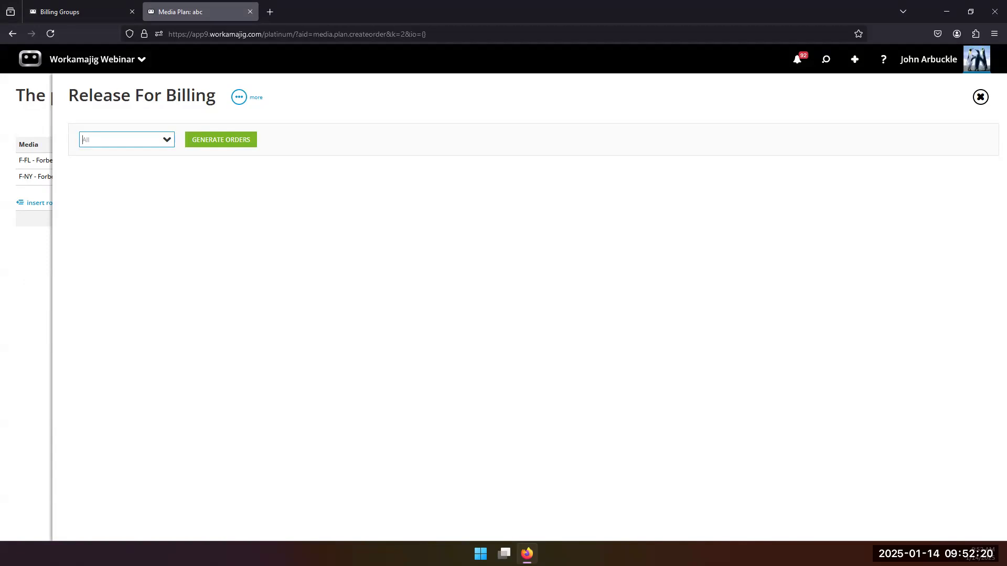
left_click(26, 261)
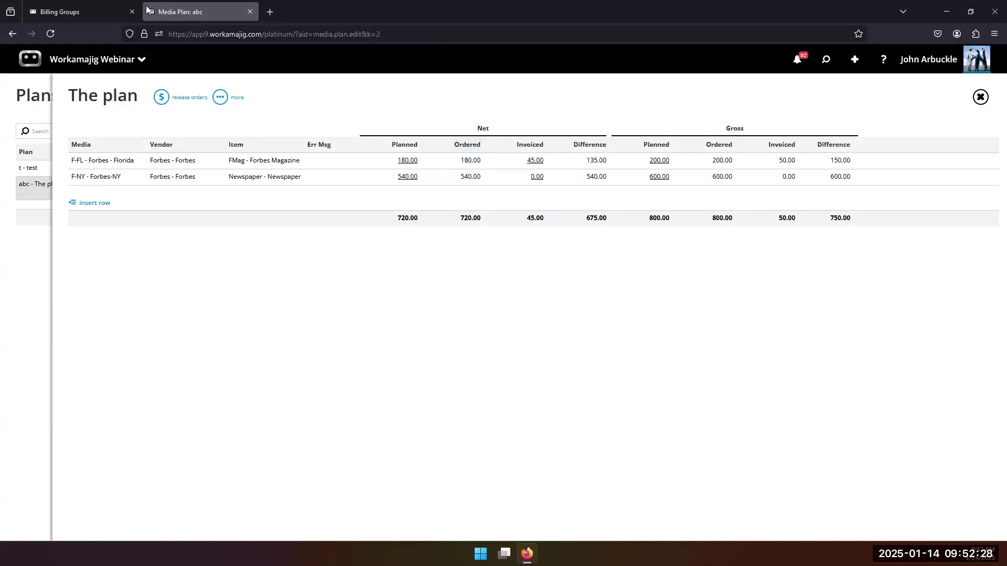
After a brief look at Billing Groups, open the MBE - Media Billing Example project from Recent.
left_click(81, 13)
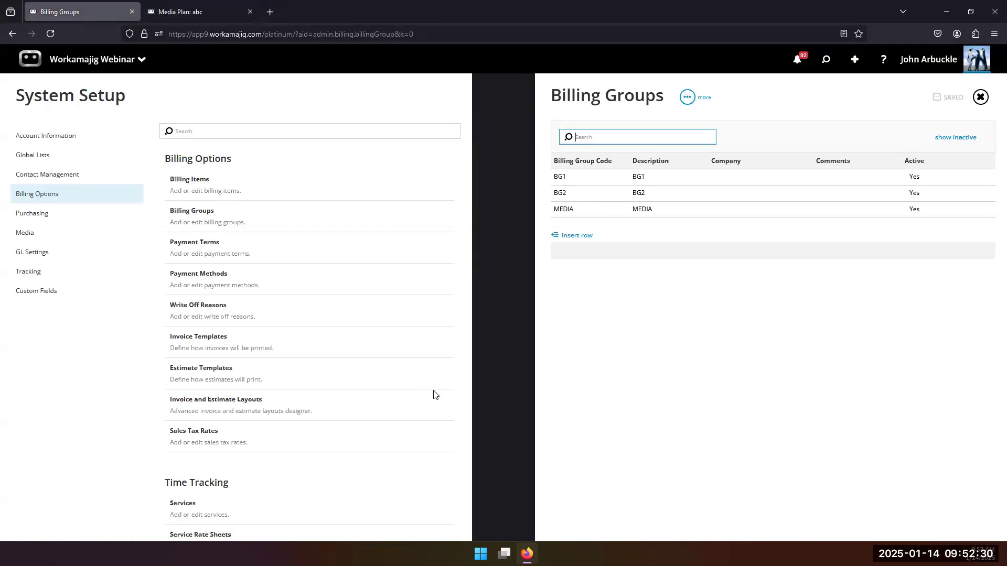
left_click(185, 20)
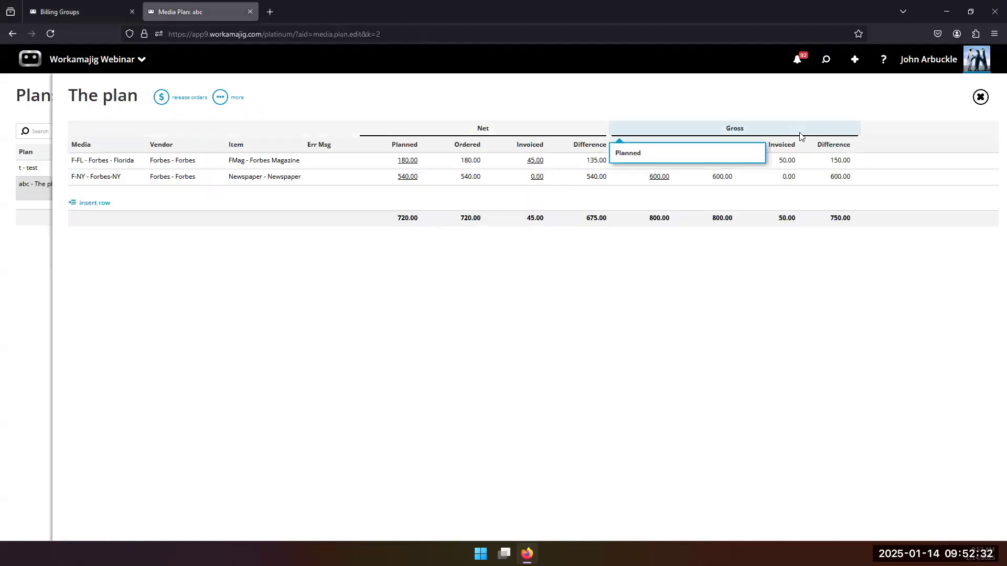
left_click(821, 61)
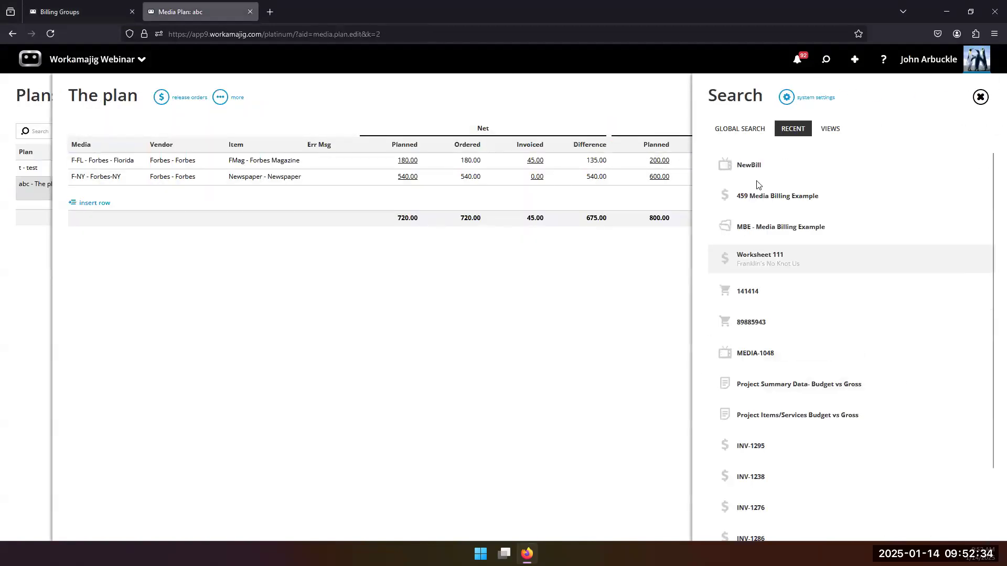
left_click(758, 235)
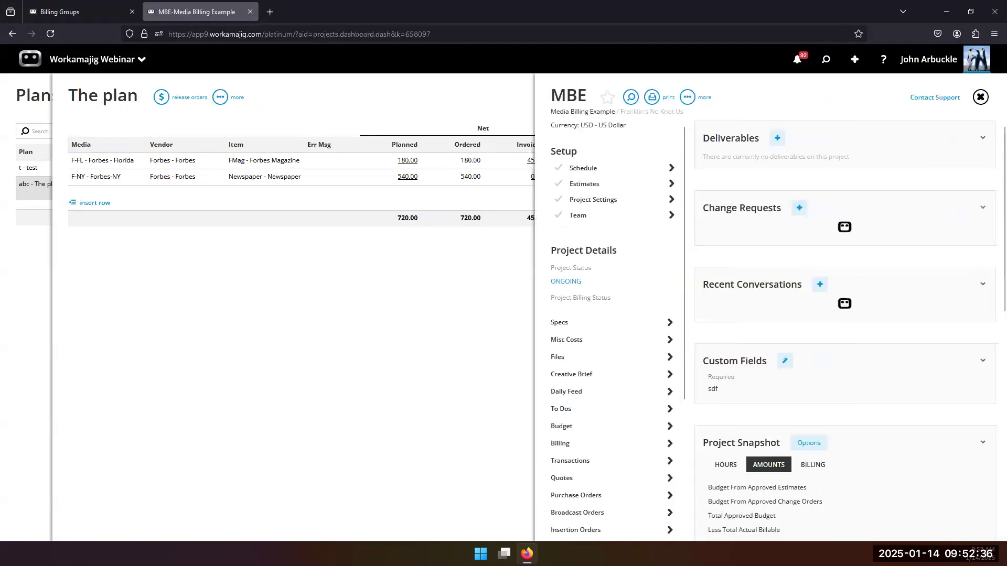
Check the MBE project's broadcast orders, then open its budget.
scroll(610, 318, "down", 3)
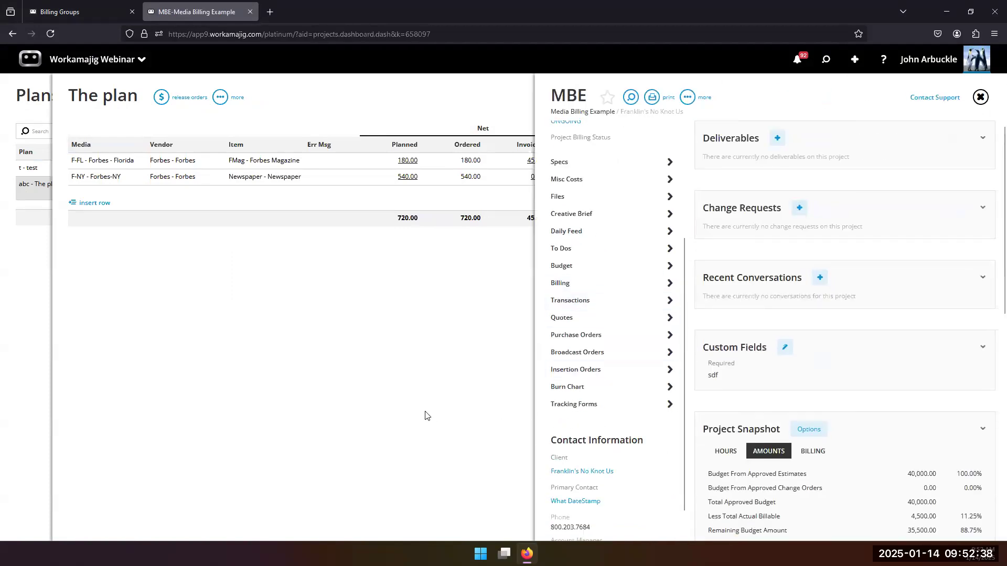
left_click(583, 354)
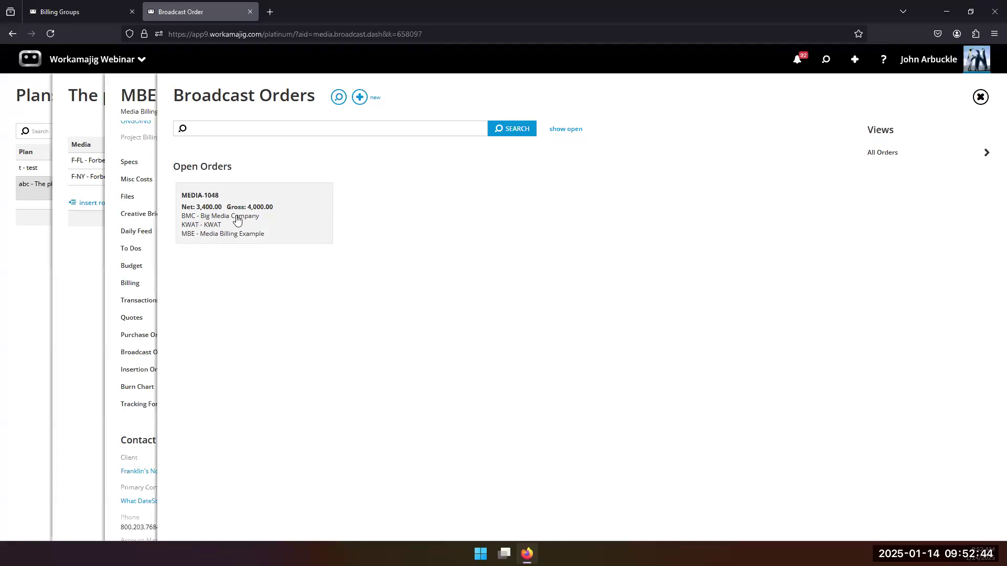
left_click(130, 420)
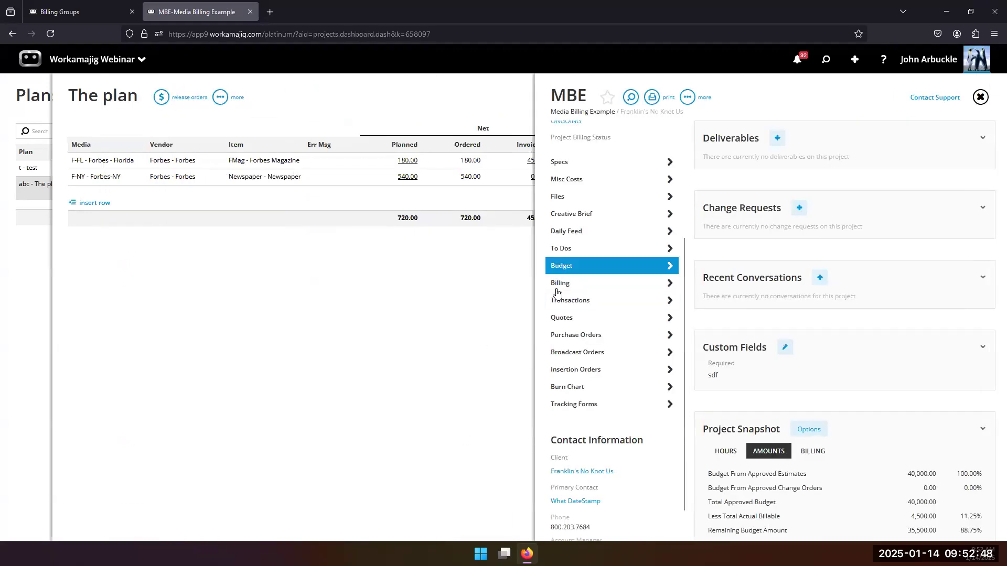
left_click(557, 267)
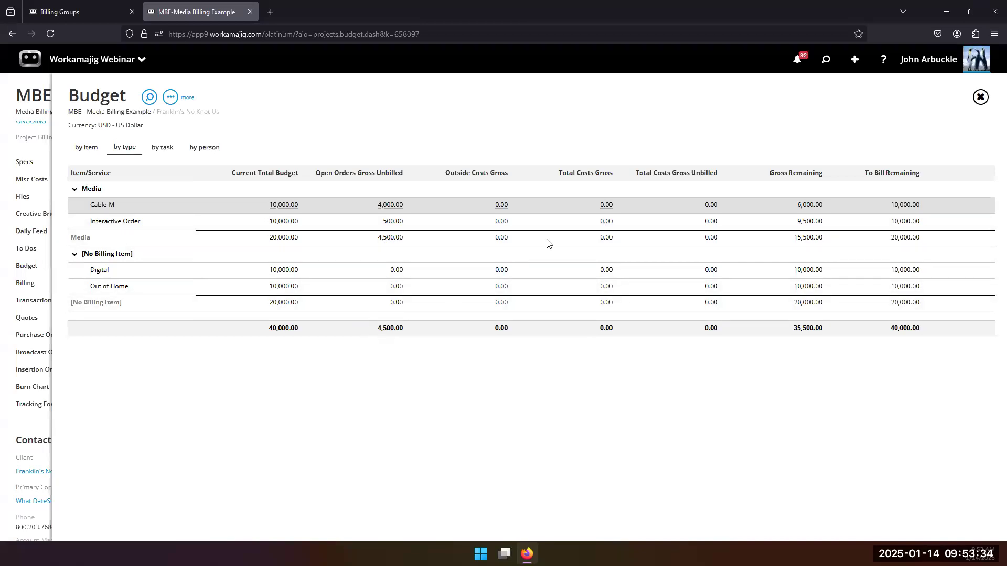
Bring up the create-new menu listing record types such as Broadcast Order.
left_click(854, 63)
Open the add broadcast order form from the budget view, then dismiss it.
scroll(891, 341, "down", 5)
scroll(901, 432, "down", 5)
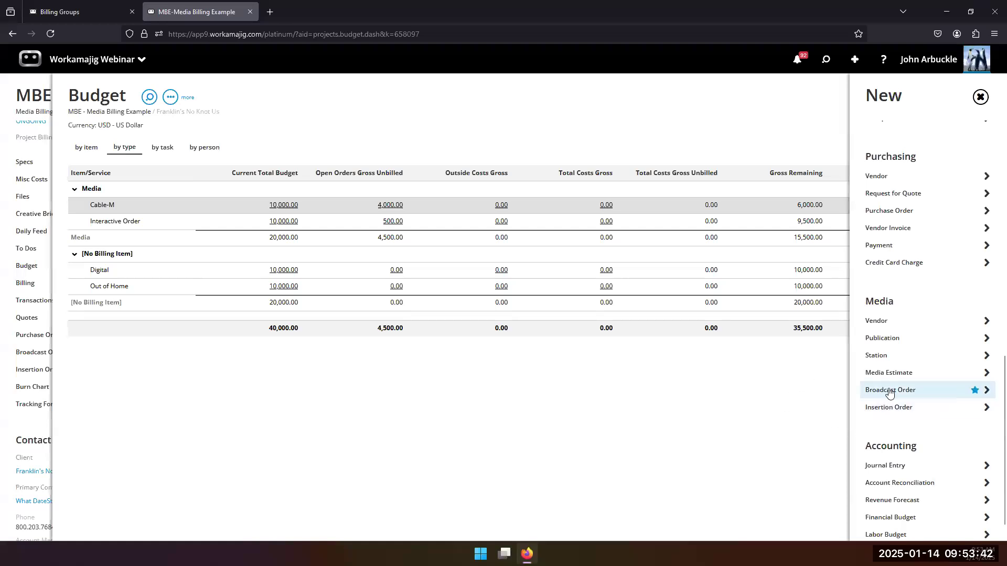
left_click(889, 391)
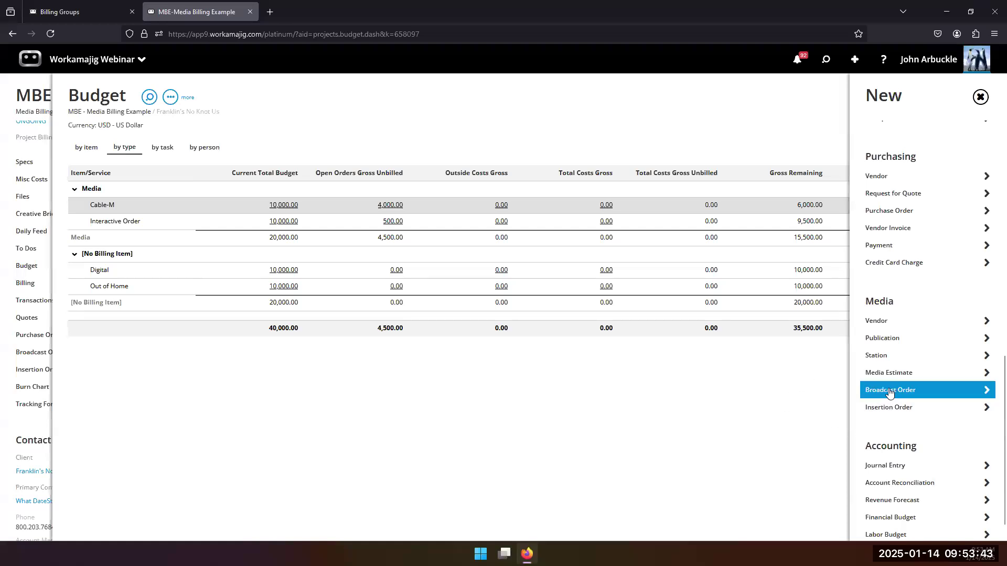
left_click(475, 429)
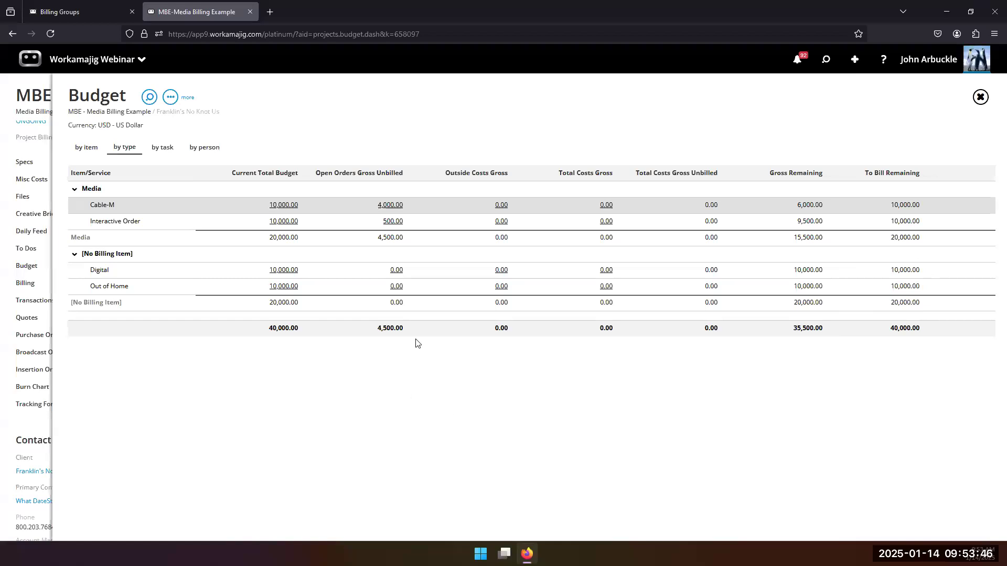
Start a new broadcast order from the MBE project's Broadcast Orders list.
left_click(20, 432)
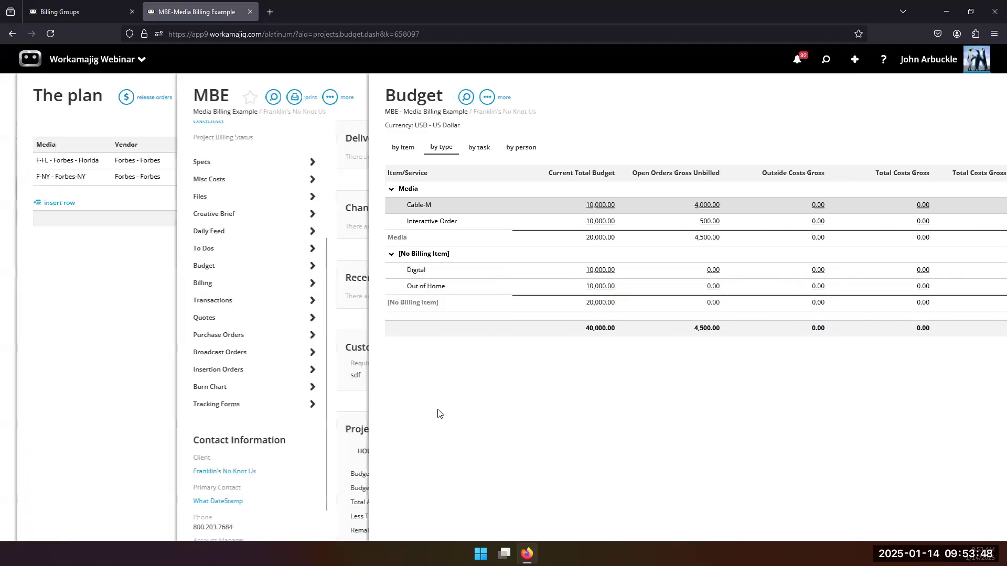
left_click(582, 352)
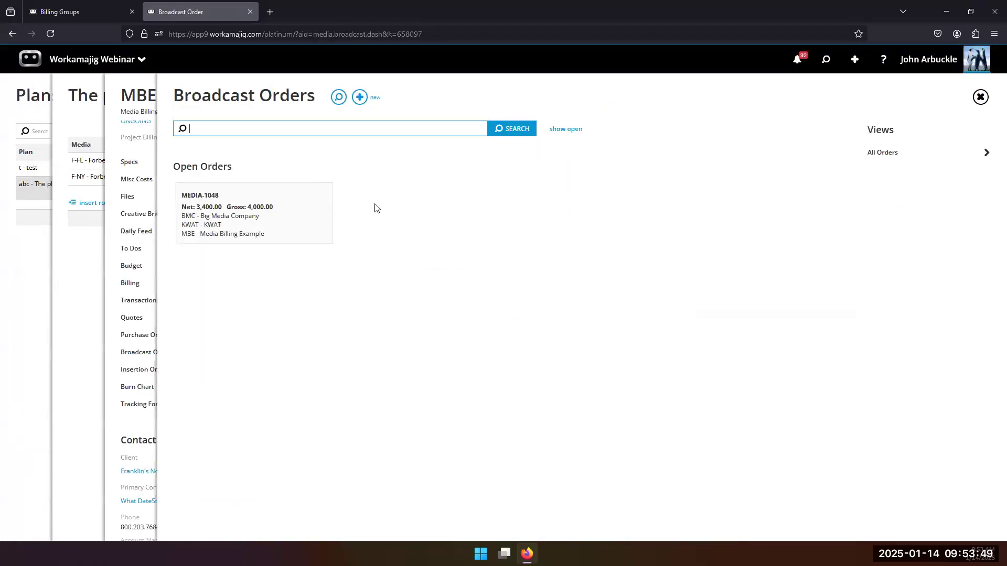
left_click(359, 98)
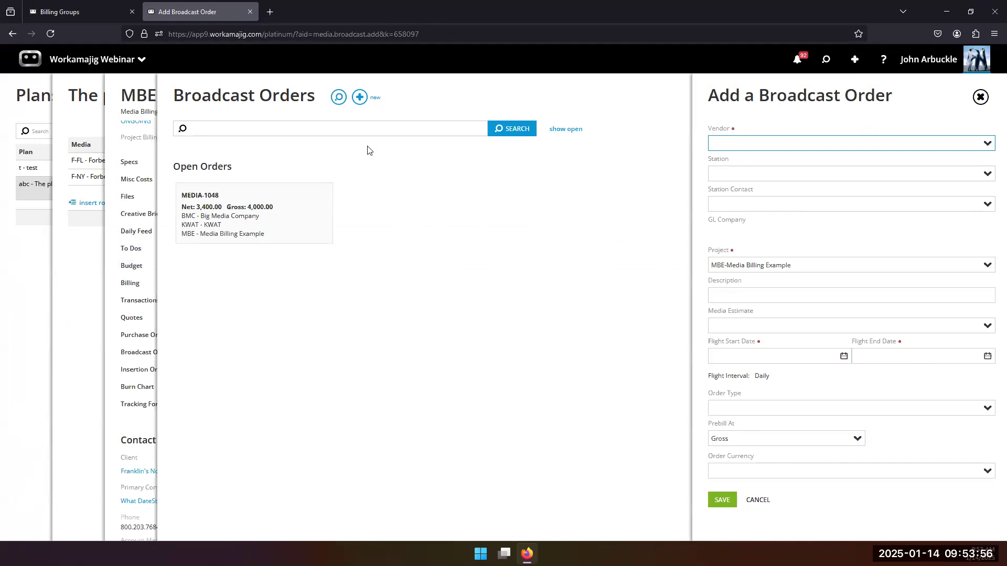
Set the vendor to BMC-Big Media Company and the station to KWAT.
left_click(986, 144)
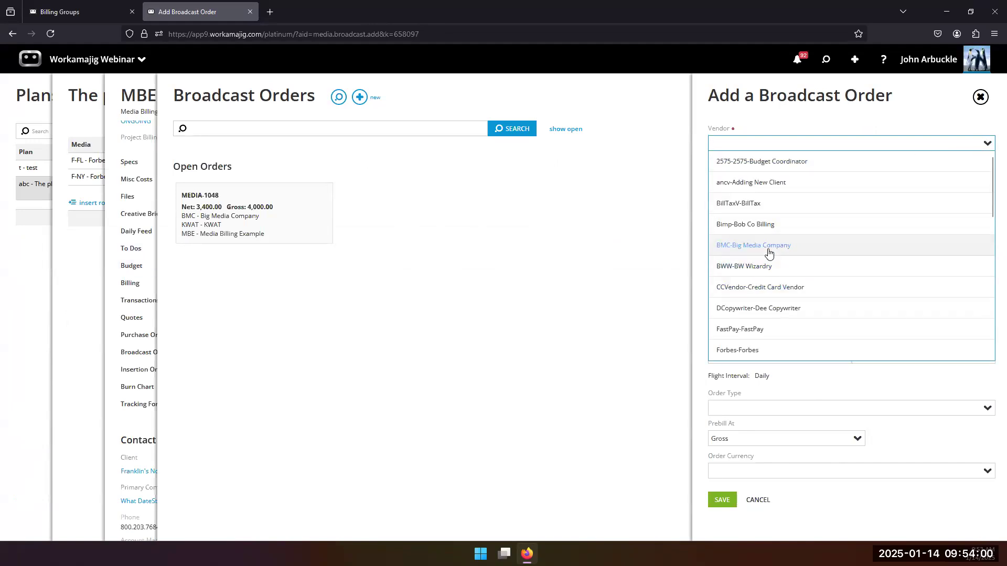
left_click(768, 252)
left_click(986, 177)
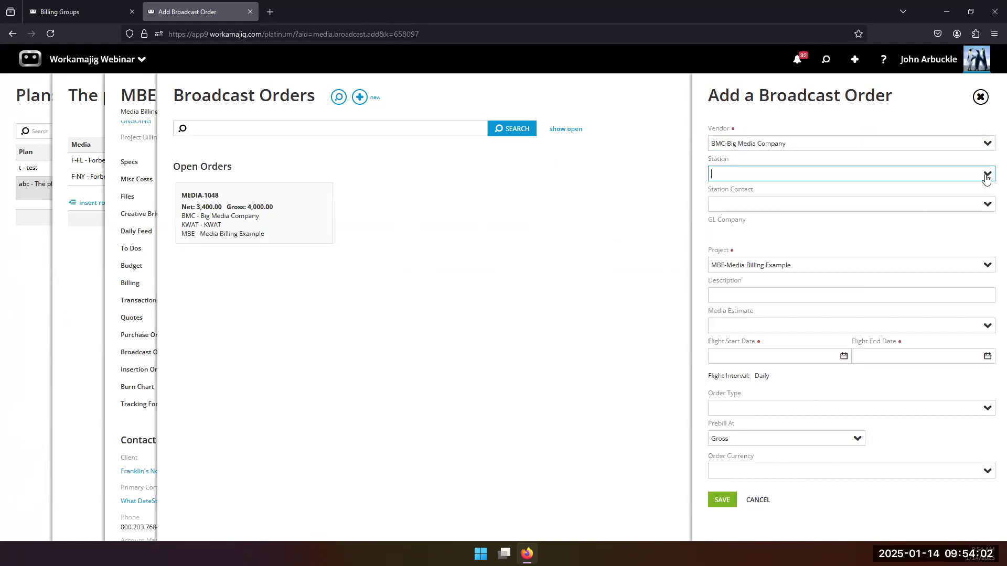
left_click(760, 199)
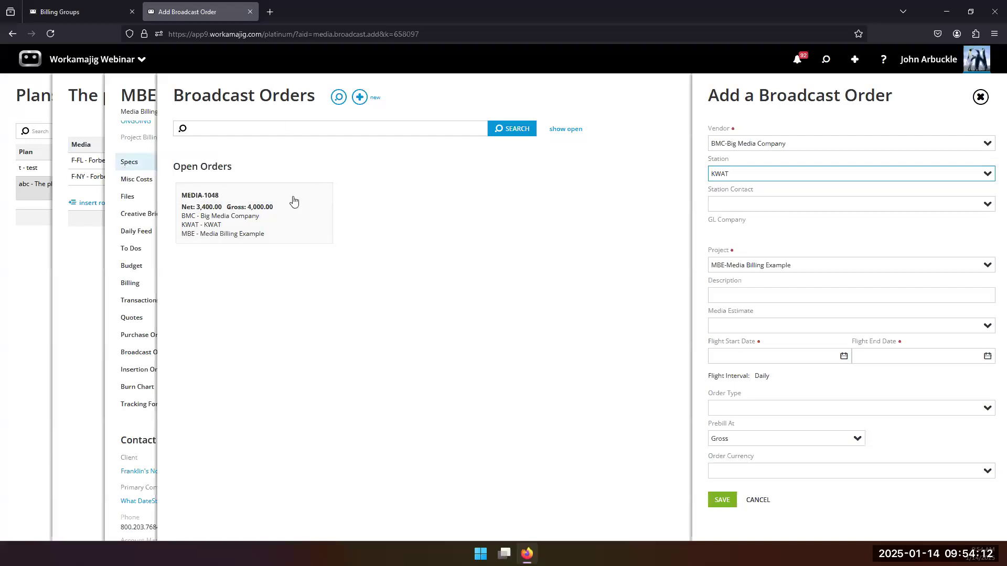
Set the flight dates from 1/20/2025 to 3/2/2025.
left_click(843, 360)
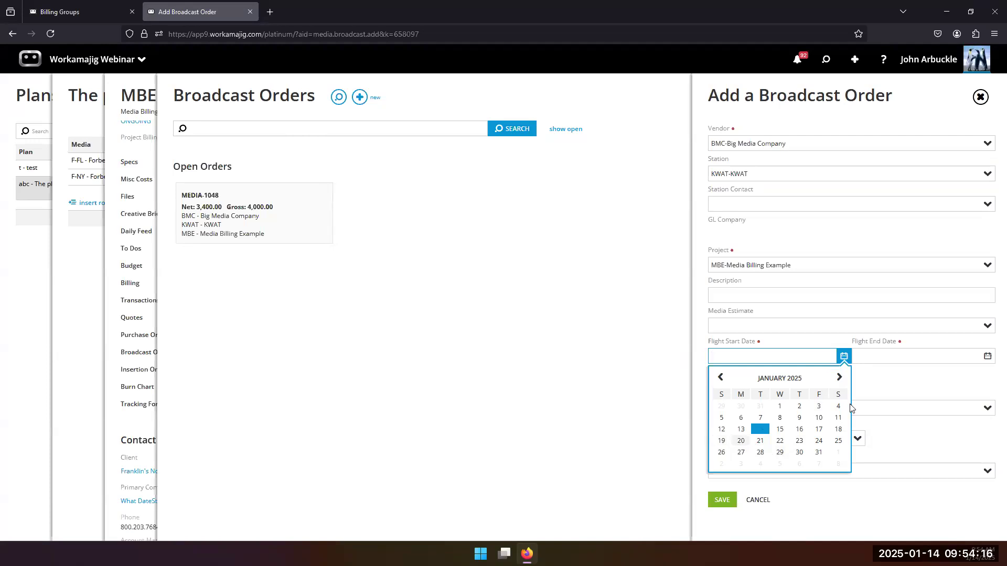
left_click(740, 442)
left_click(987, 357)
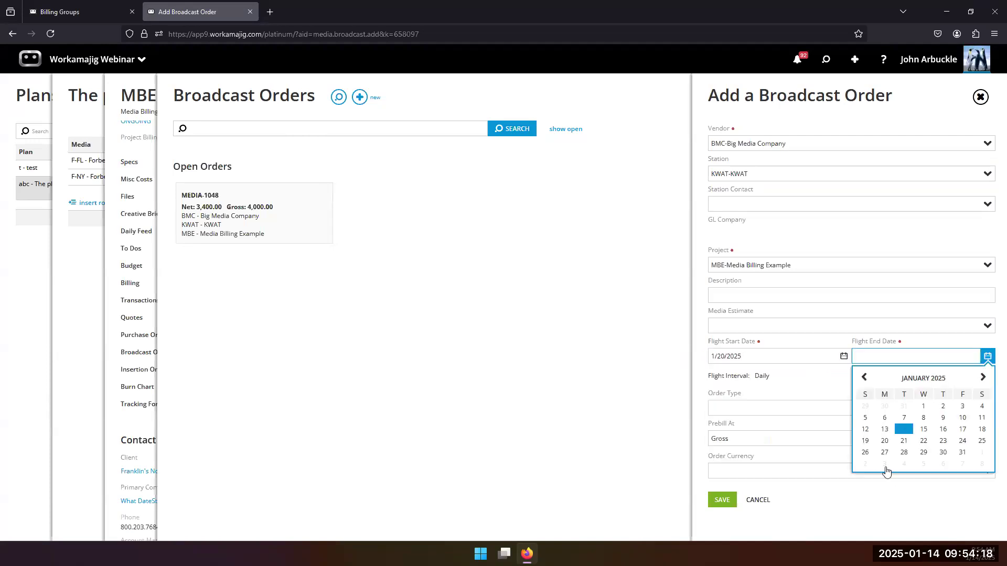
left_click(885, 464)
left_click(988, 356)
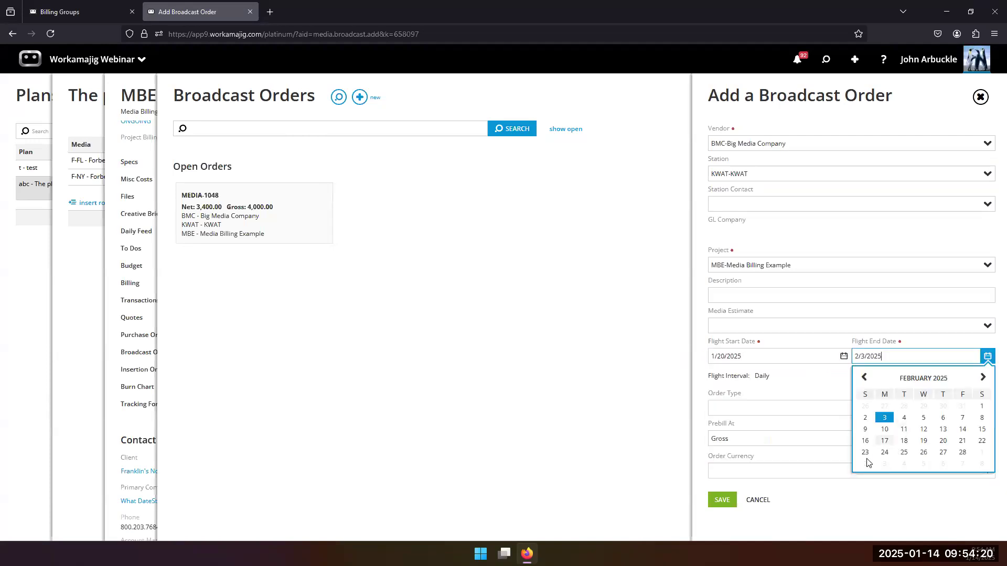
left_click(863, 463)
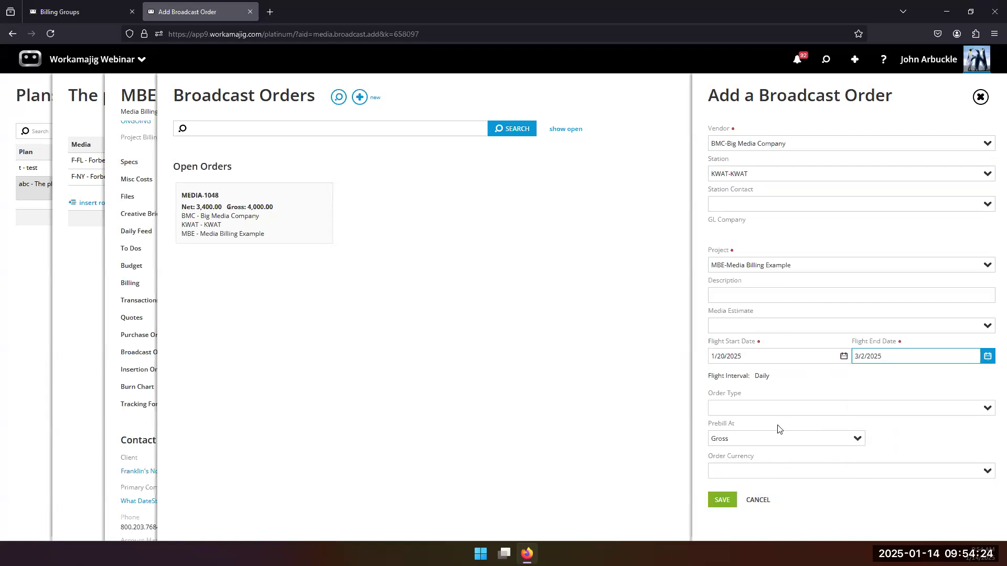
Keep prebill at Gross, save the order as MEDIA-1049, and add a Cable-M buy line.
left_click(860, 444)
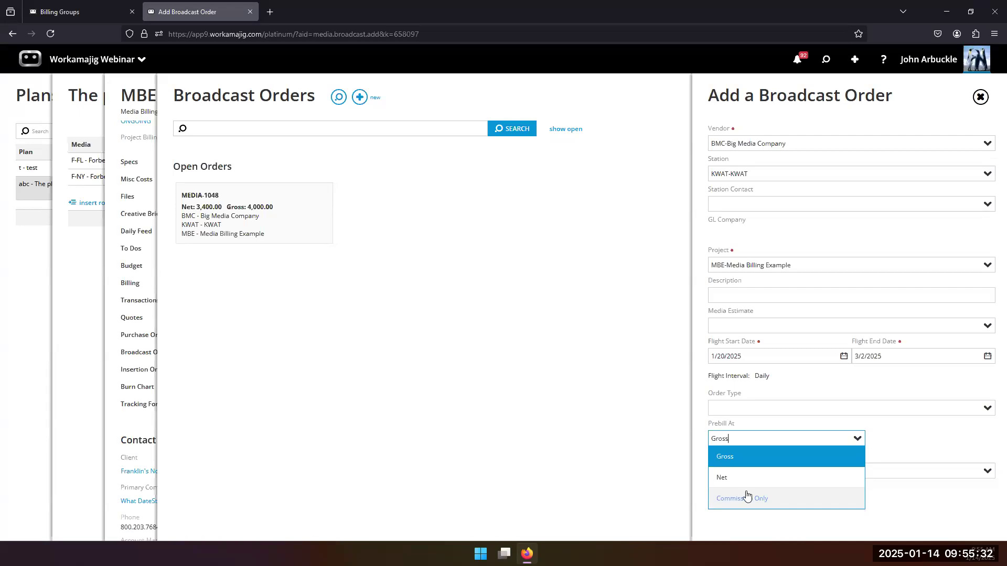
left_click(700, 440)
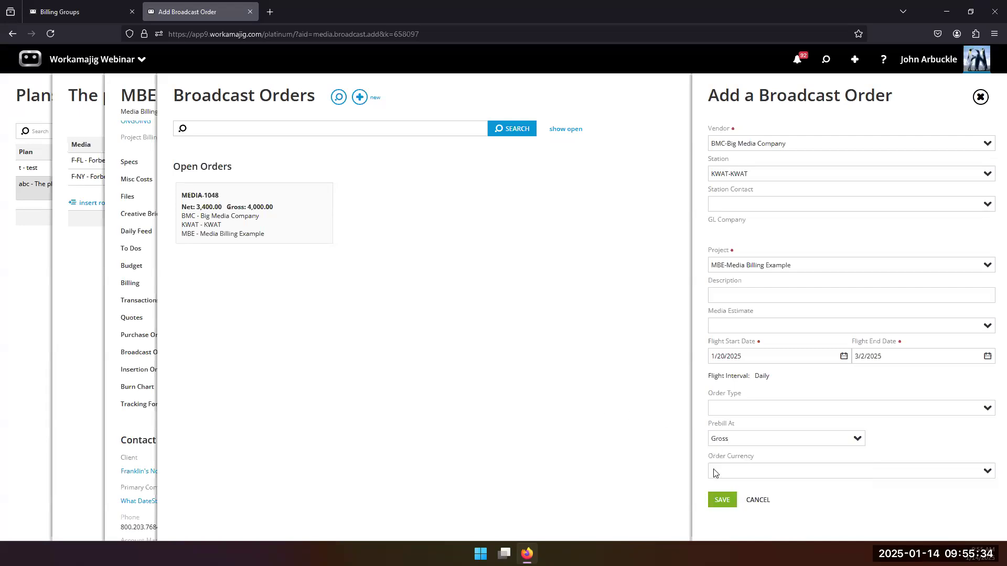
left_click(721, 500)
left_click(101, 259)
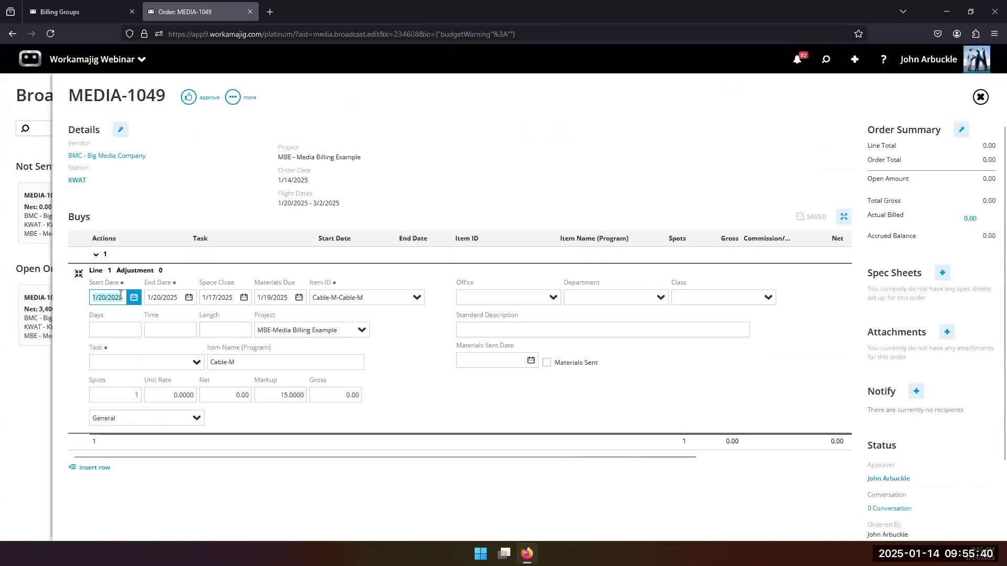
Give the Cable-M line task 1-Media Buys, net 200 and gross 250, yielding markup 8.6957.
left_click(196, 363)
type("1")
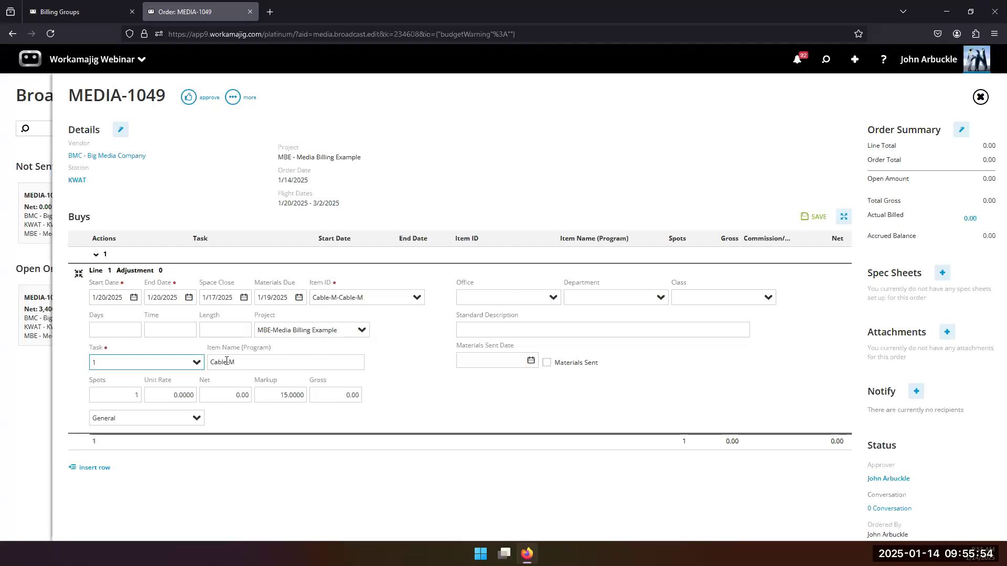
left_click(235, 395)
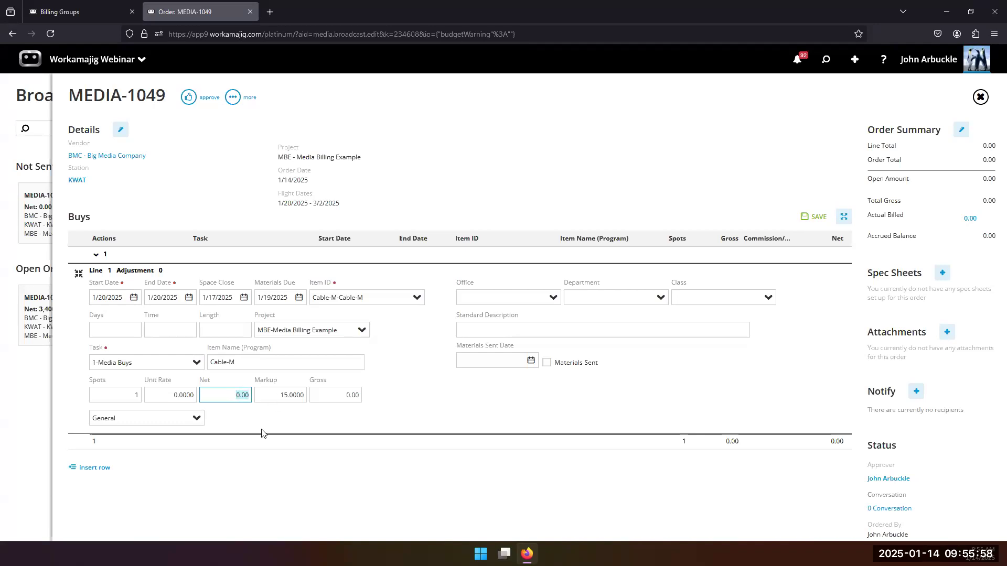
type("200")
left_click(348, 388)
left_click_drag(339, 393, 421, 398)
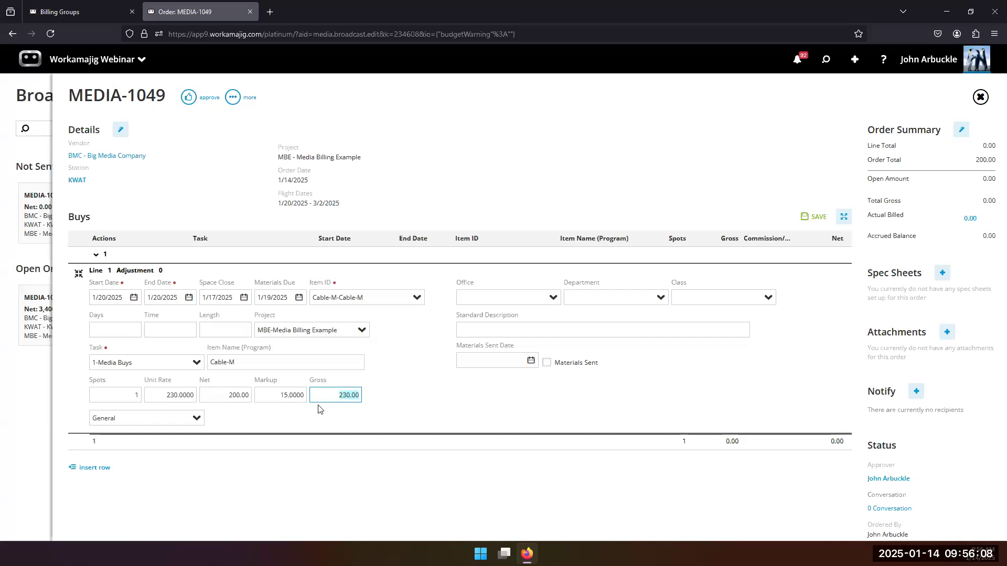
type("250")
left_click(406, 418)
Delete broadcast order MEDIA-1049 from its more menu and confirm.
left_click(233, 98)
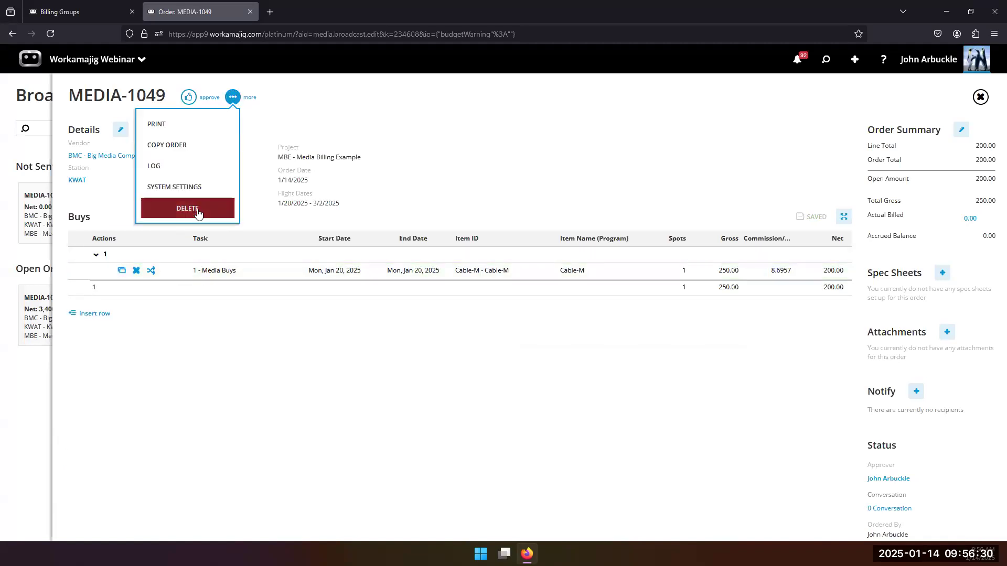
left_click(197, 209)
left_click(936, 62)
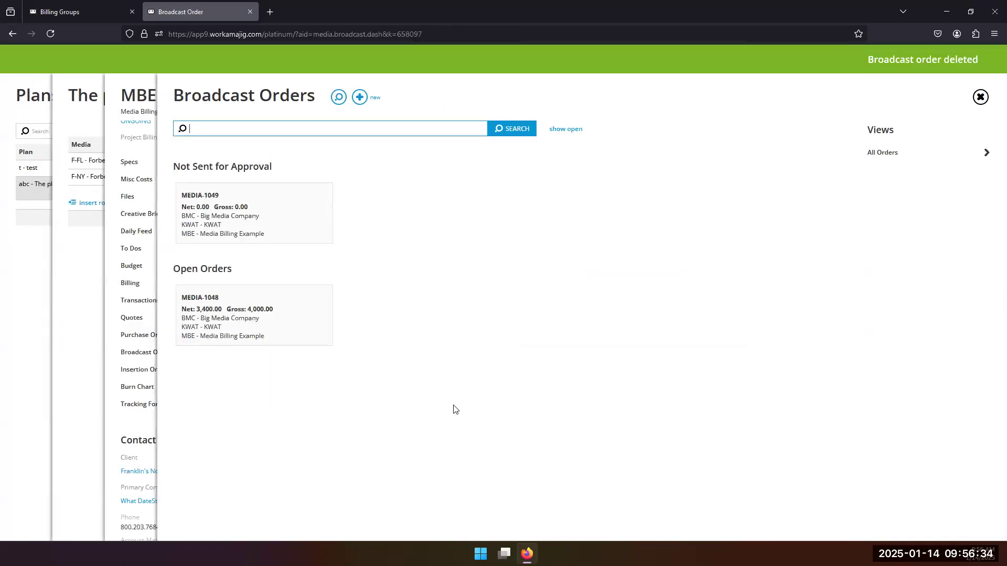
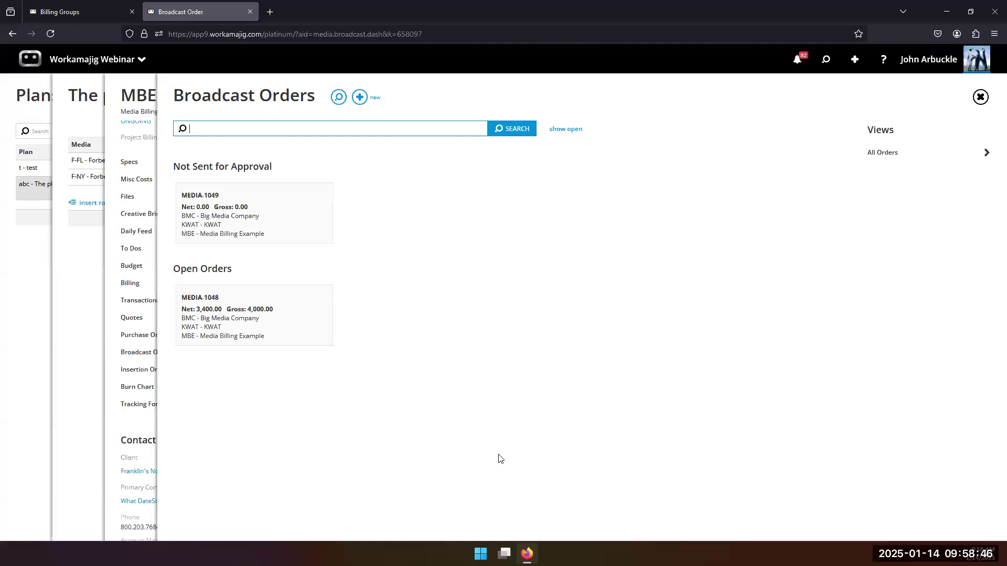
Close Broadcast Orders and start a new Vendor Invoice from the New menu's Purchasing section.
left_click(128, 426)
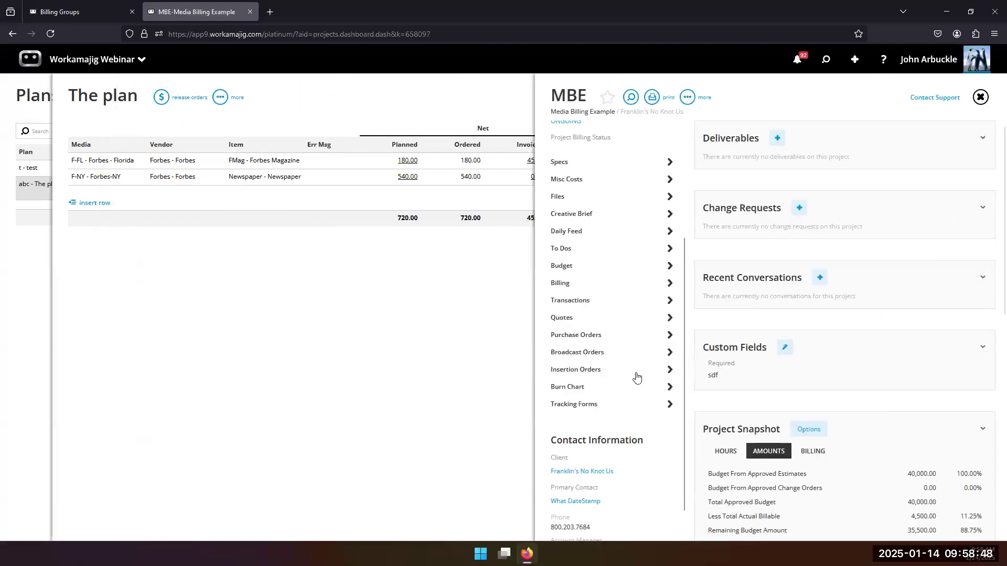
left_click(856, 59)
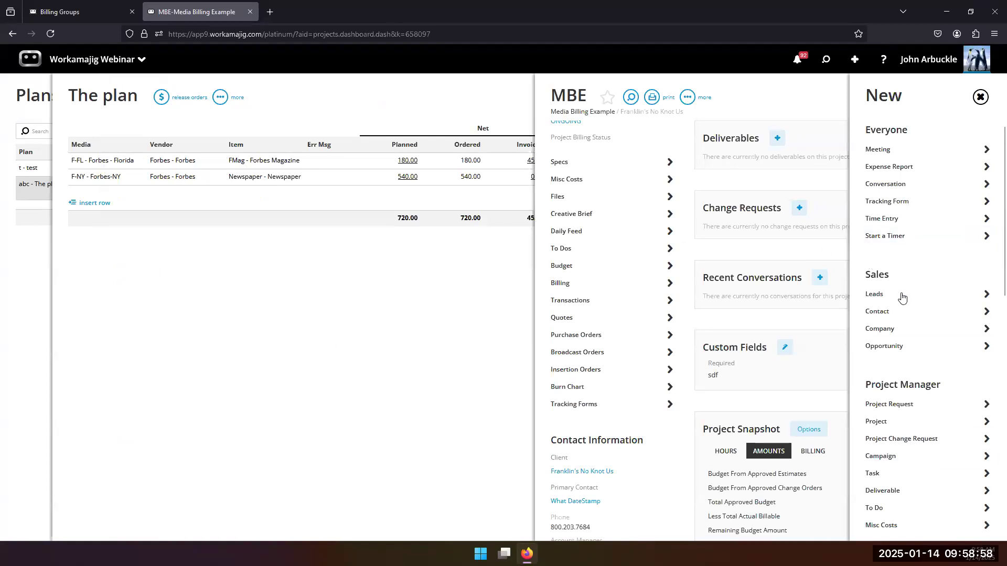
scroll(911, 329, "down", 8)
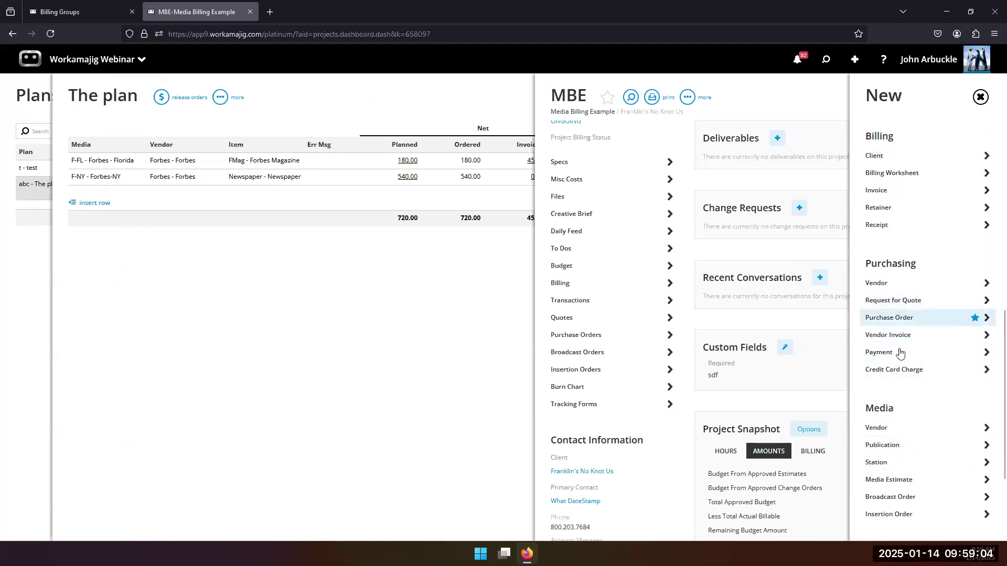
left_click(897, 336)
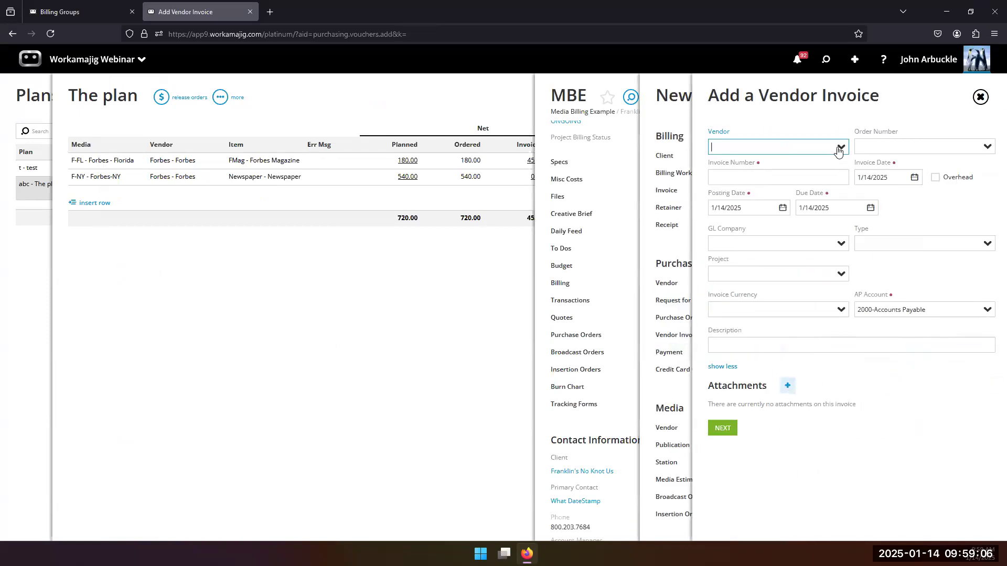
Choose BMC-Big Media Company as the vendor and enter the invoice number.
left_click(839, 148)
left_click(795, 250)
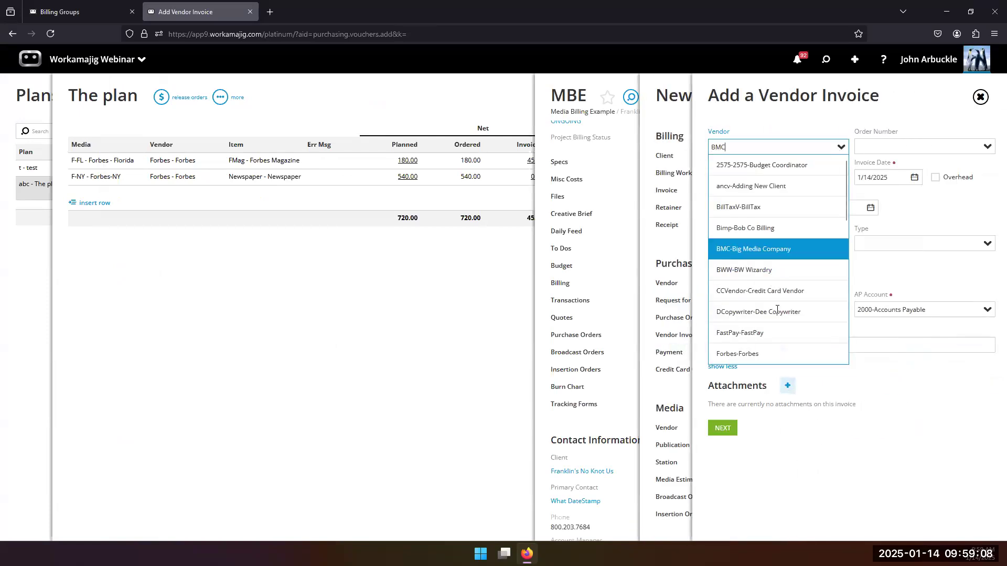
left_click(796, 178)
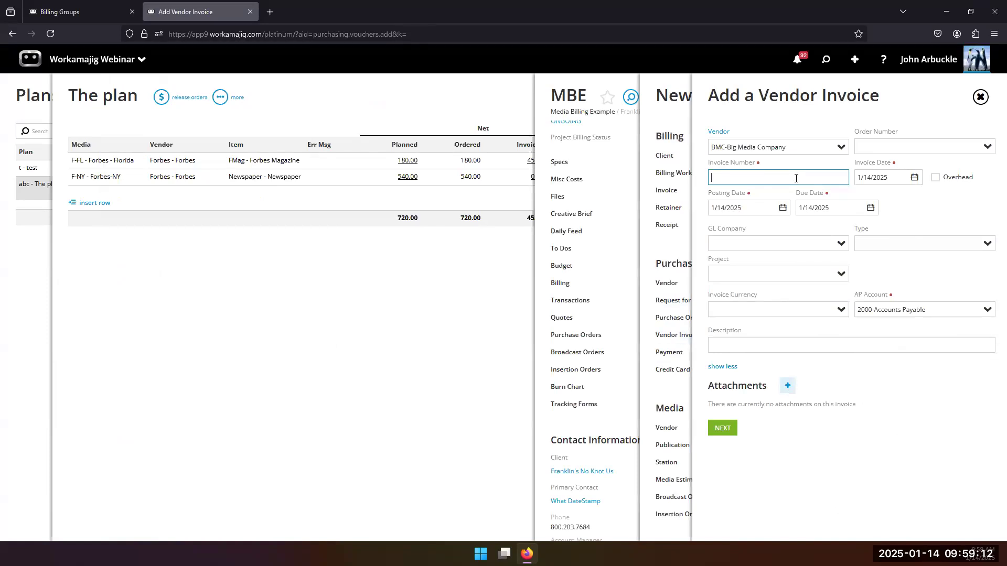
type("23423423423")
Set the project to MBE - Media Billing Example and save the invoice header.
left_click(733, 275)
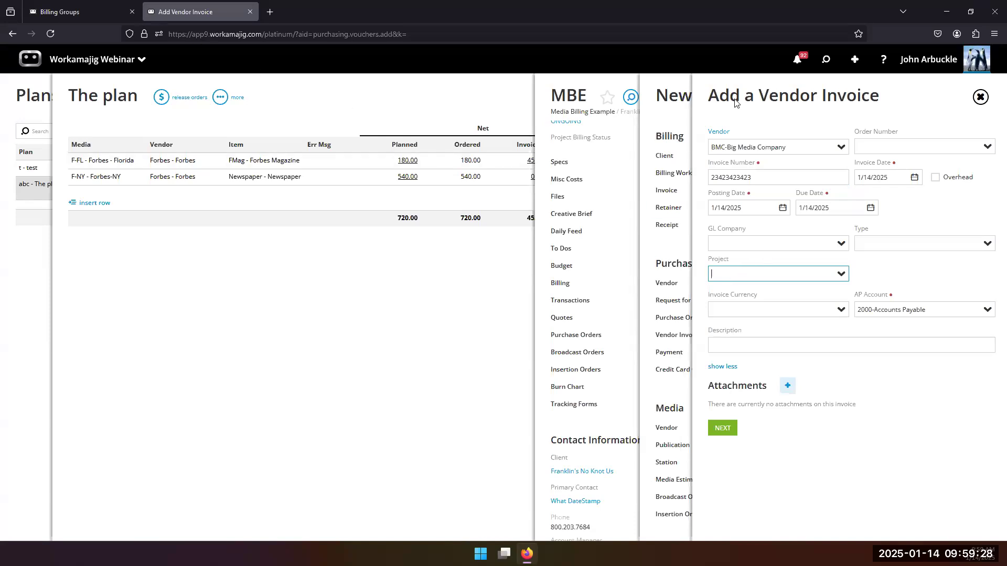
left_click(823, 59)
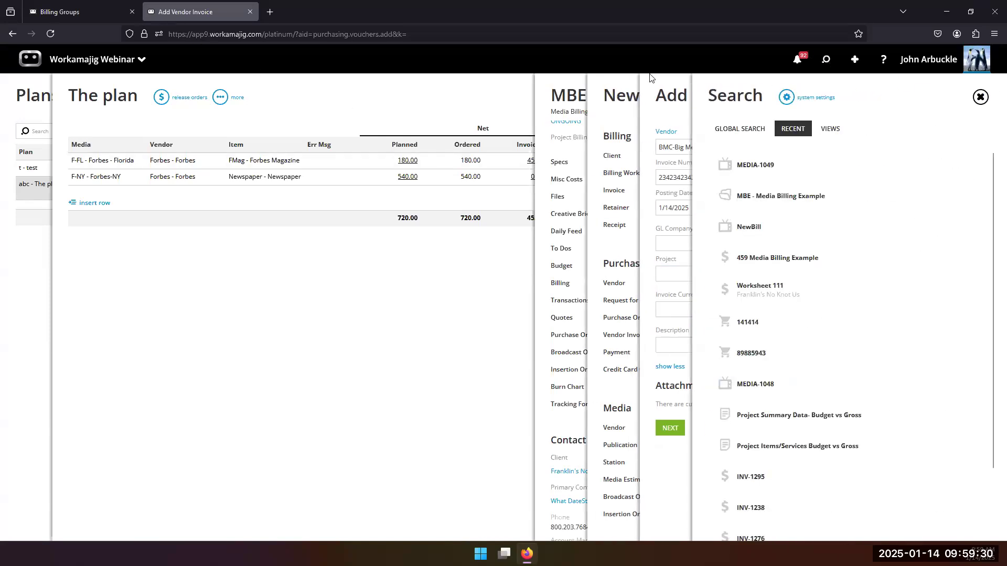
left_click(660, 220)
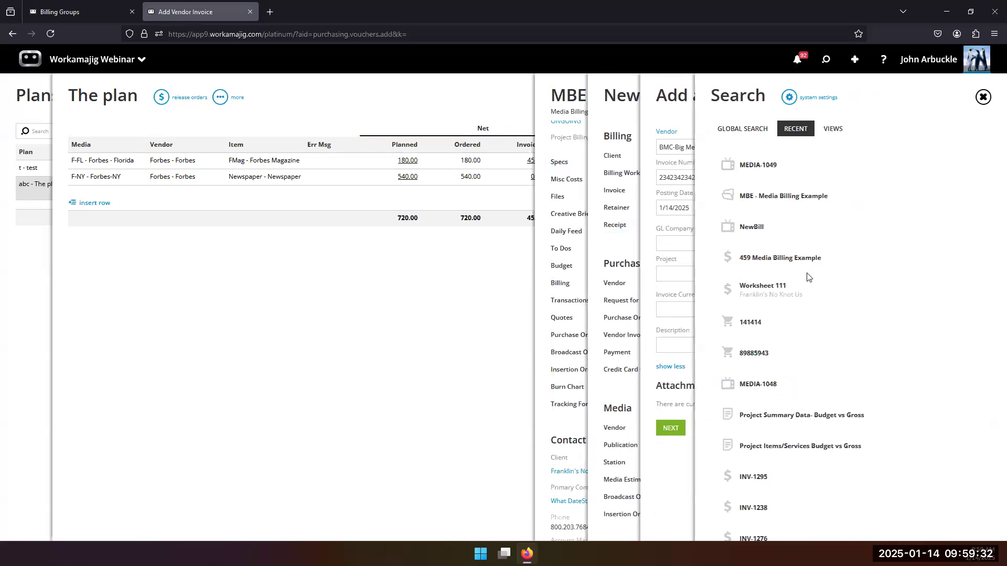
left_click(784, 275)
type("mbe")
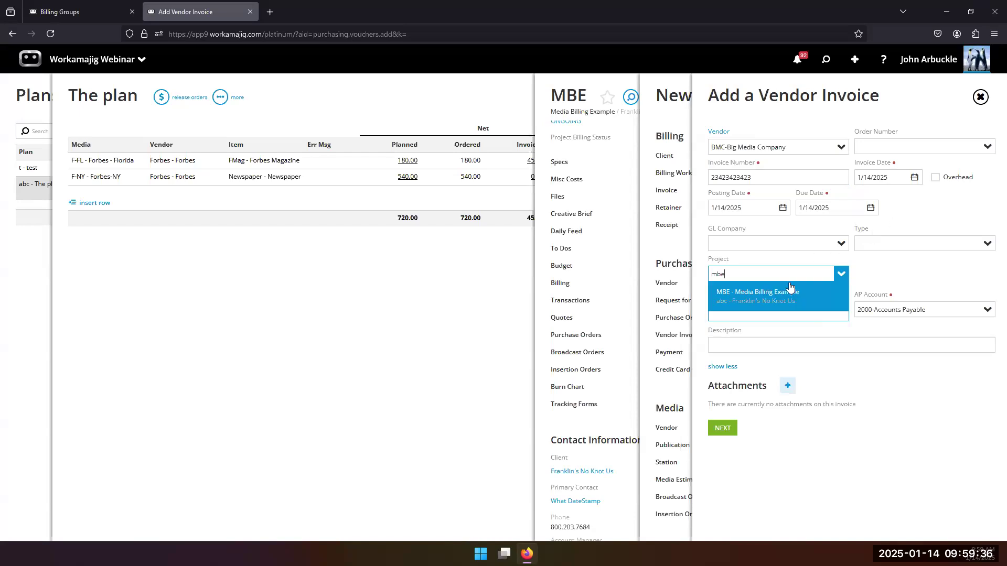
left_click(771, 297)
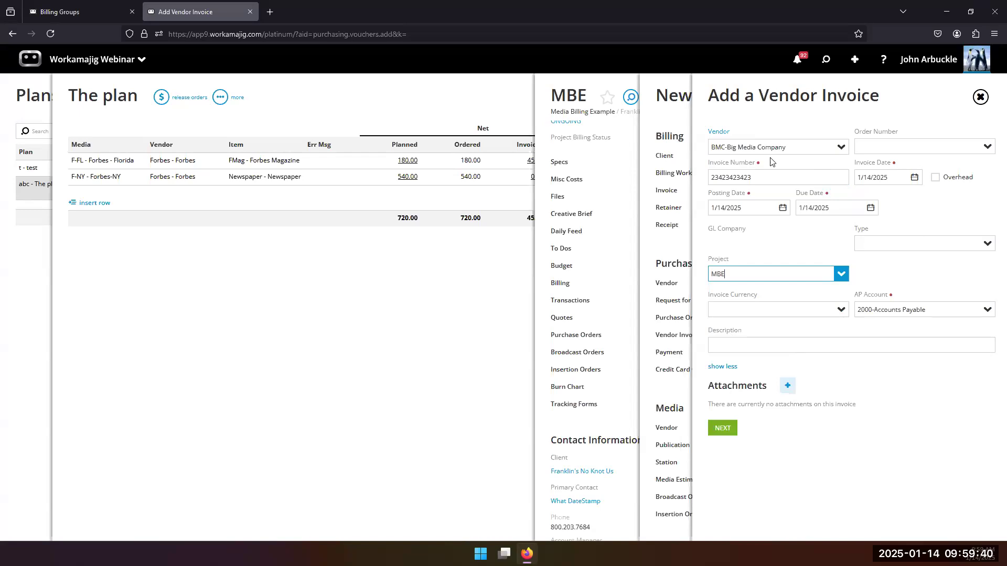
left_click(720, 428)
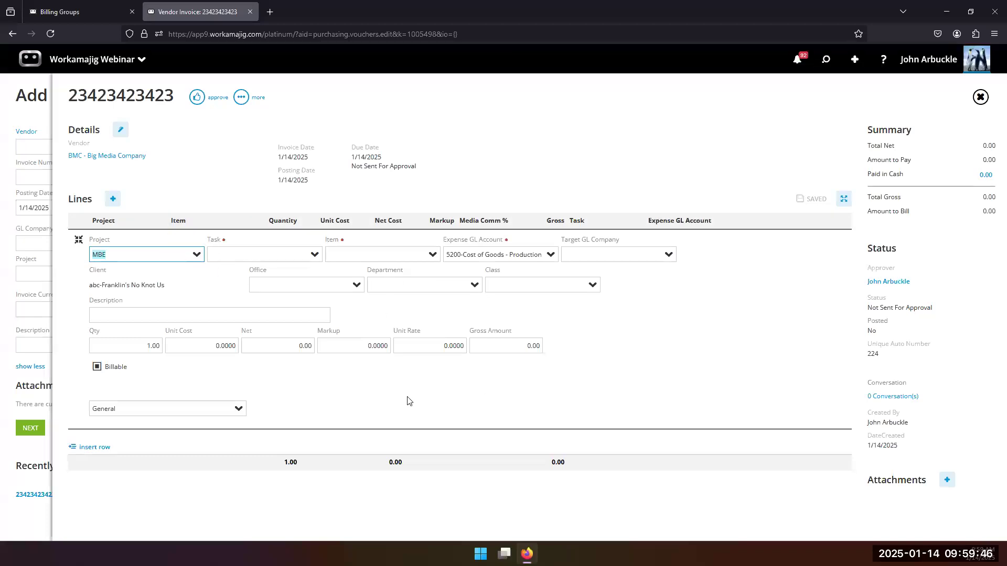
Bring up the invoice's broadcast orders list, showing open orders BO-1029 and BO-1030.
left_click(113, 200)
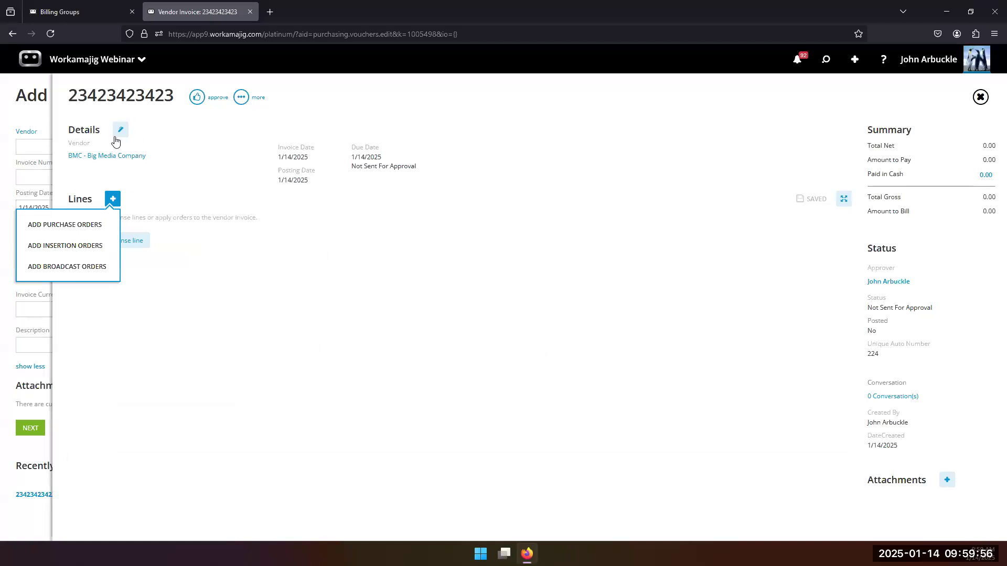
left_click(93, 276)
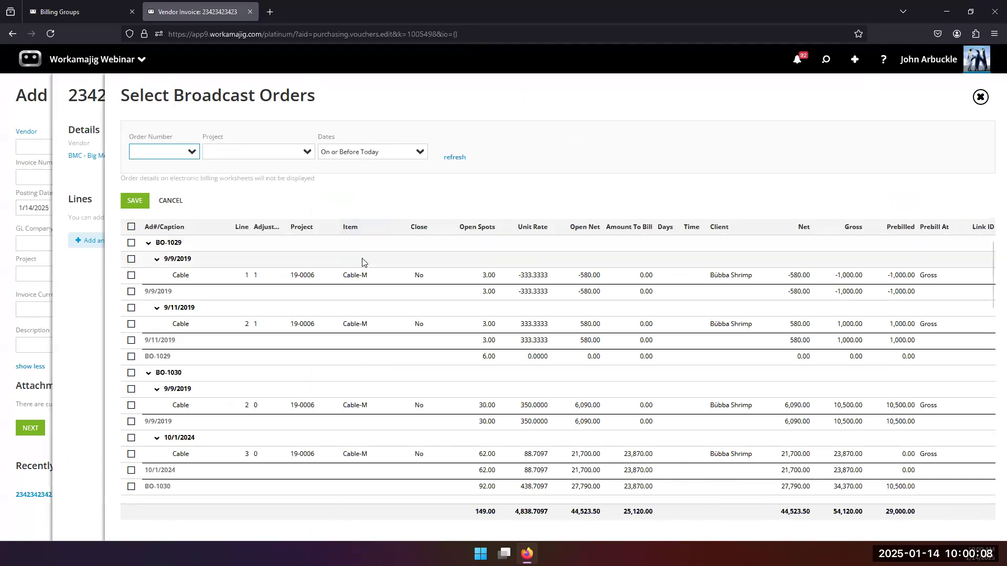
Apply the MEDIA-1048 Cable-M line to the invoice at 850.00 net and 1,000.00 gross.
scroll(362, 251, "down", 3)
scroll(351, 243, "up", 1)
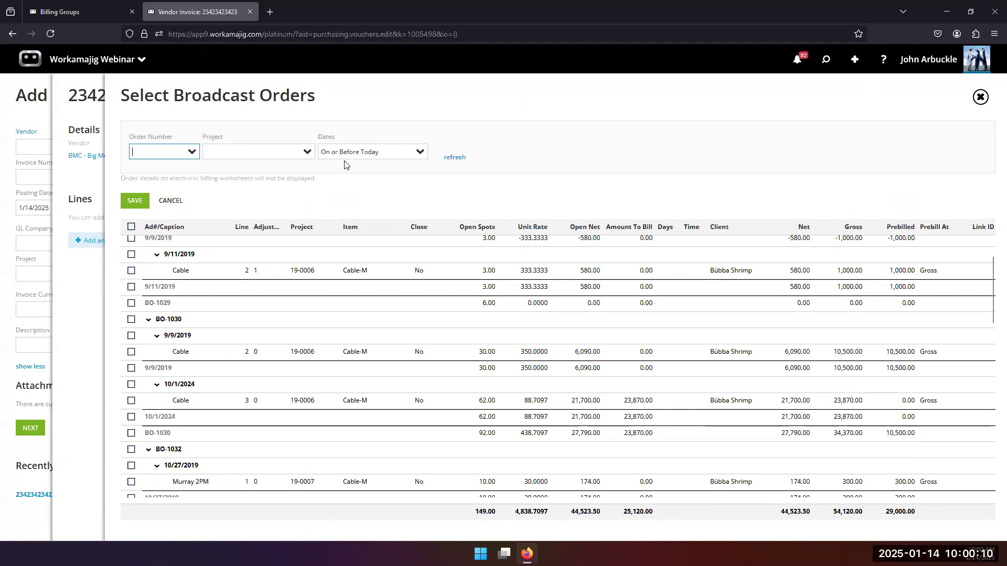
scroll(320, 297, "down", 5)
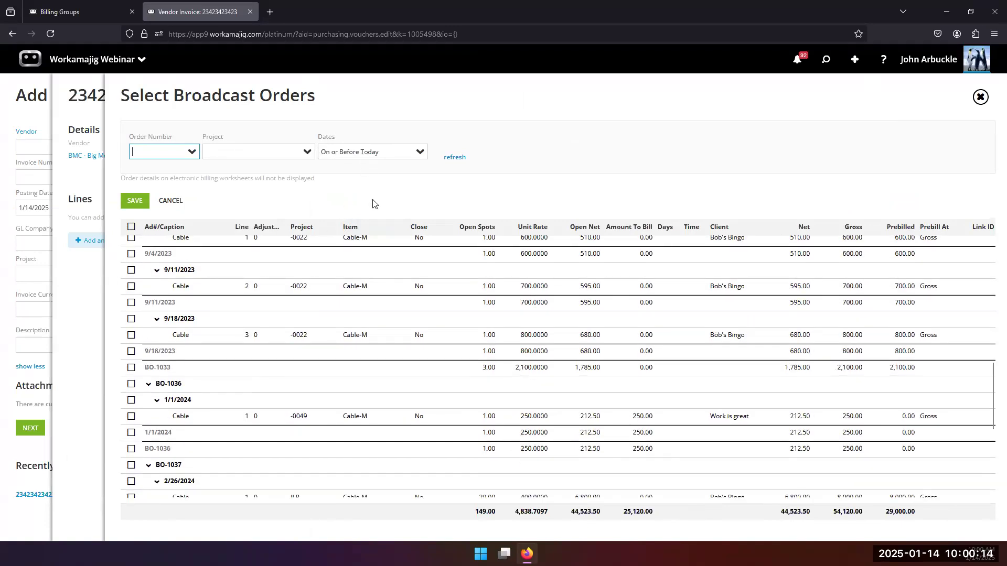
scroll(354, 378, "down", 4)
scroll(355, 385, "down", 1)
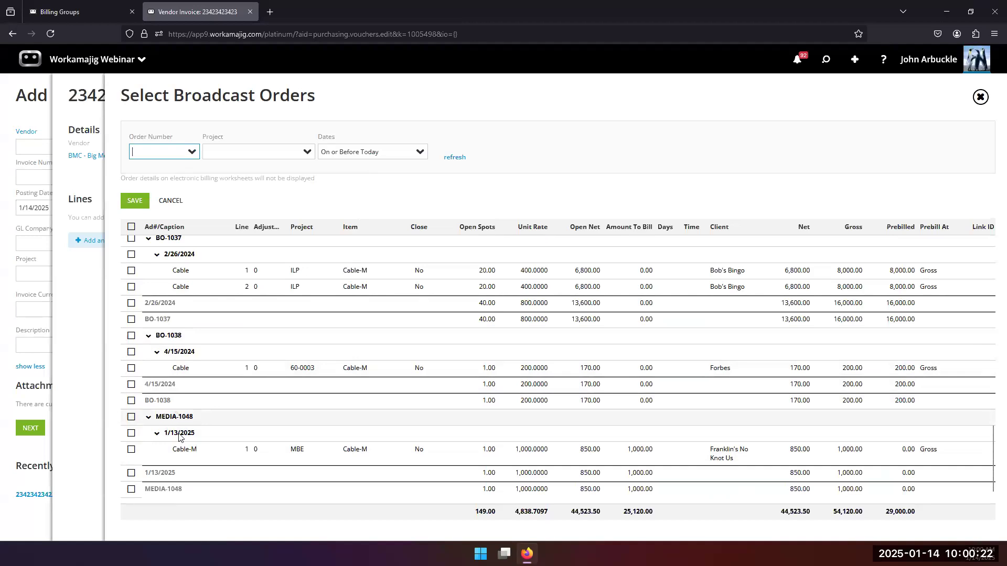
left_click(132, 449)
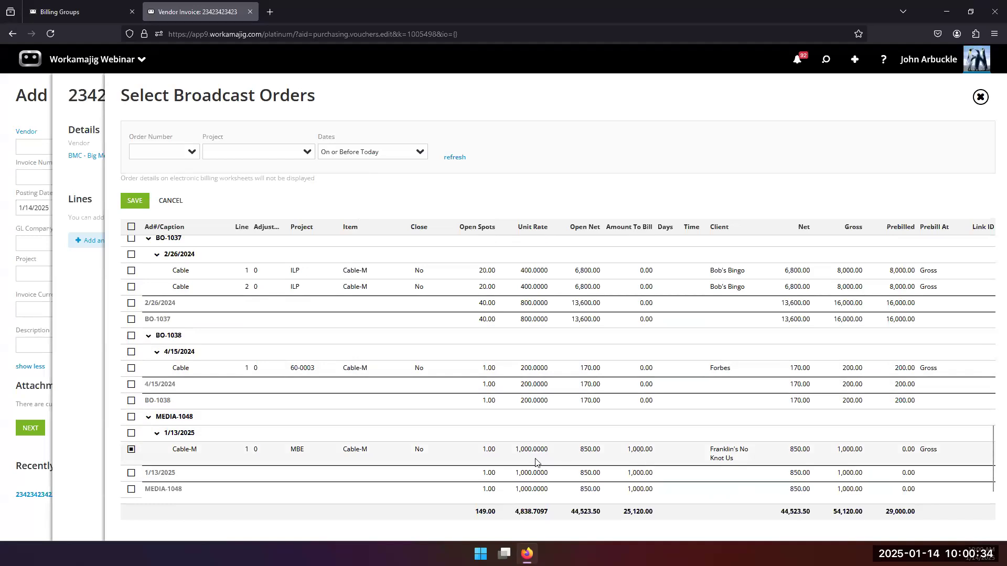
left_click(590, 453)
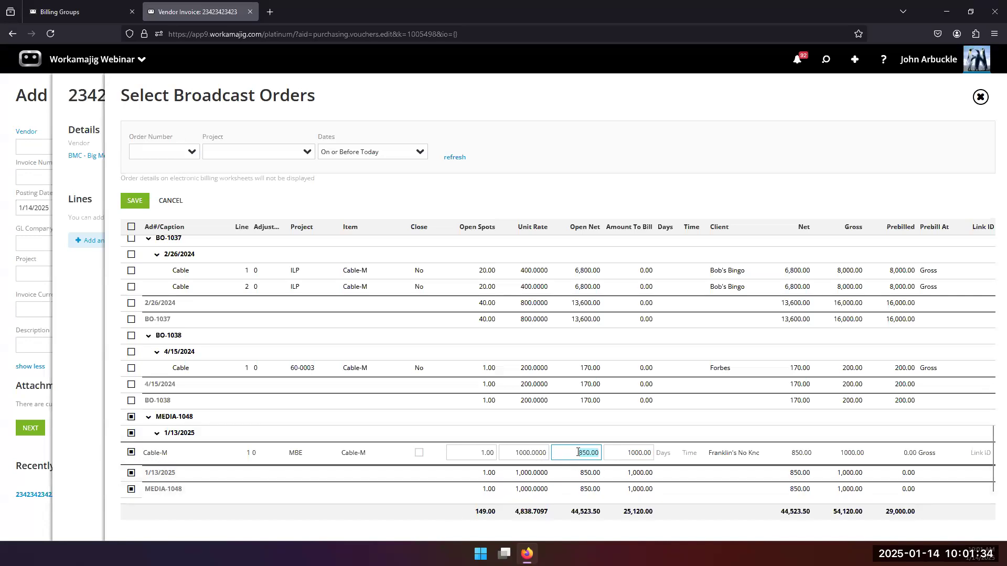
left_click(135, 201)
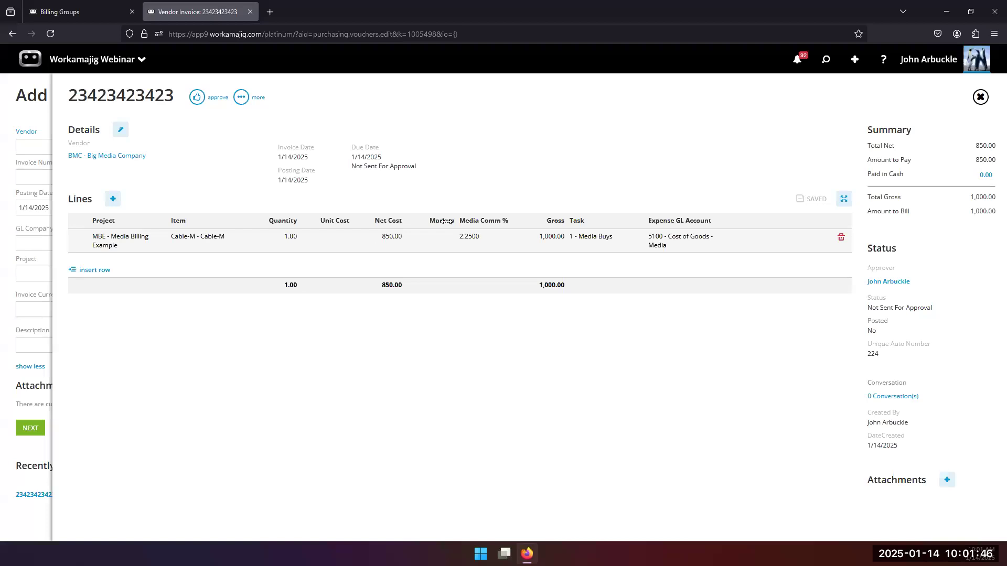
Check the line's 850.00 net and 1,000.00 gross, leave approvers unchanged, and approve the invoice.
left_click(521, 249)
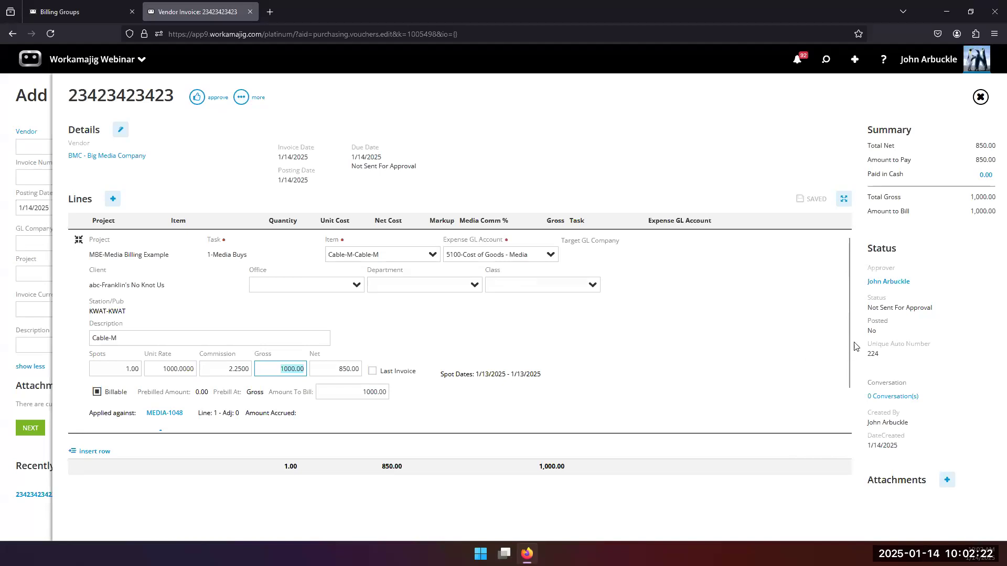
left_click(891, 282)
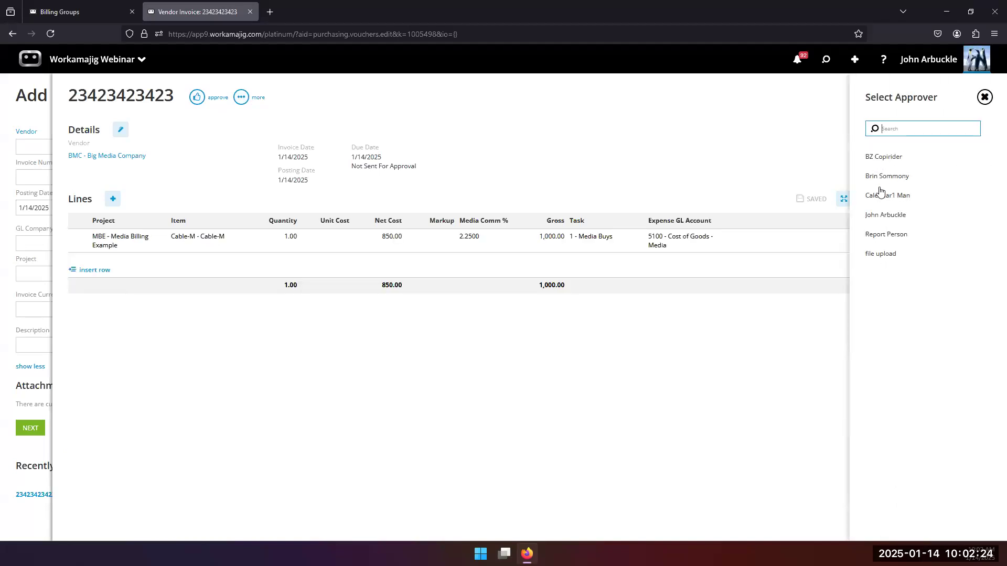
left_click(741, 355)
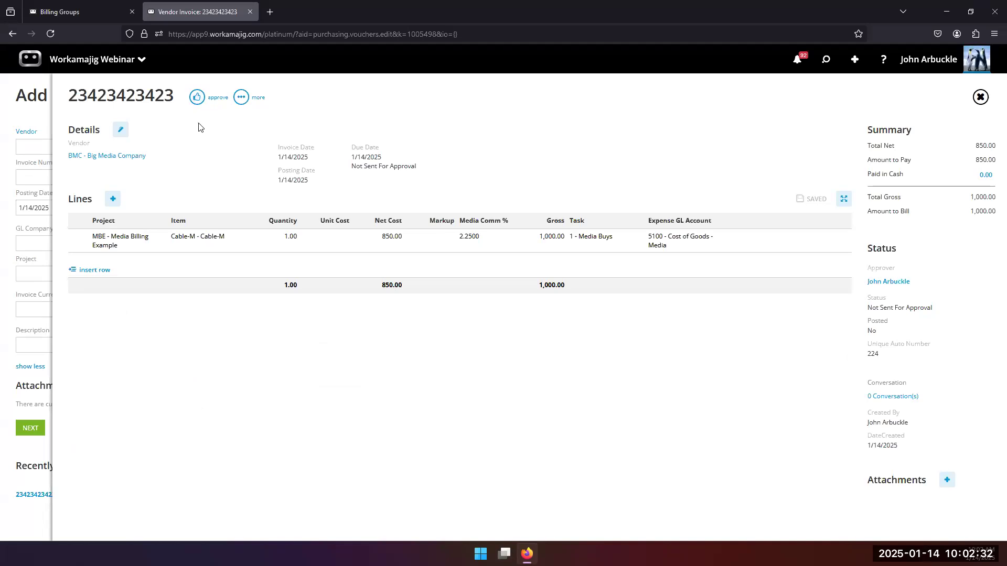
left_click(875, 283)
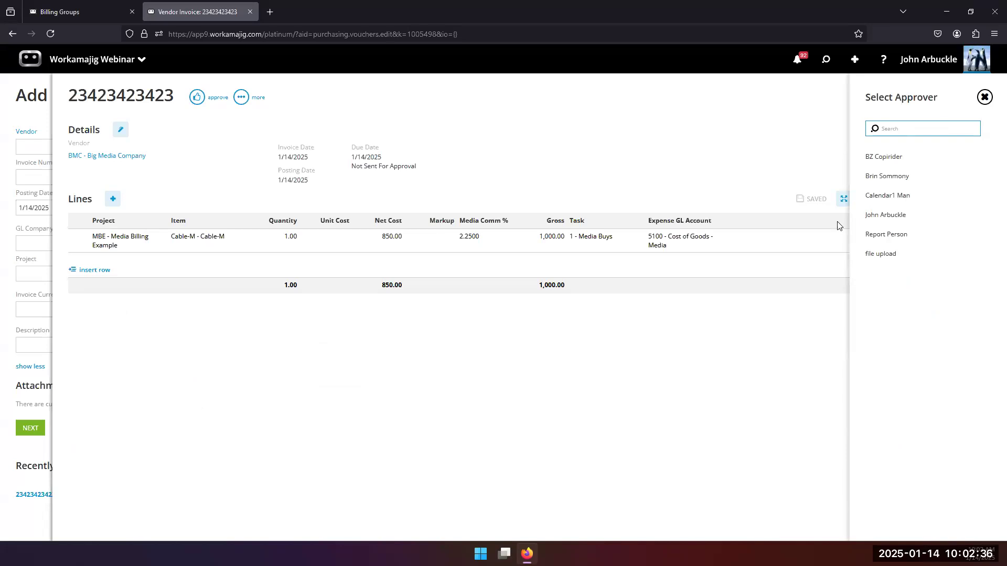
left_click(564, 139)
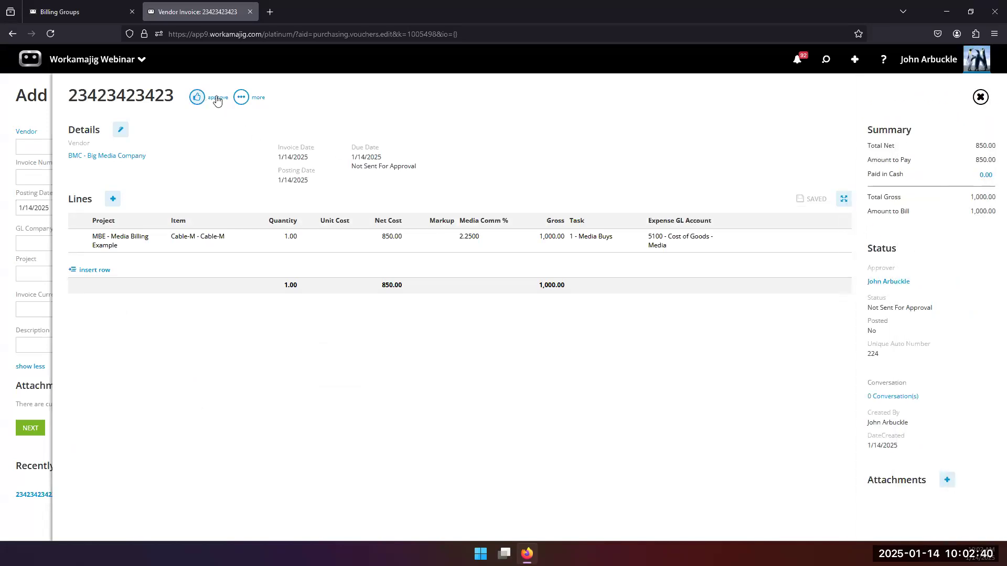
left_click(218, 101)
left_click(198, 99)
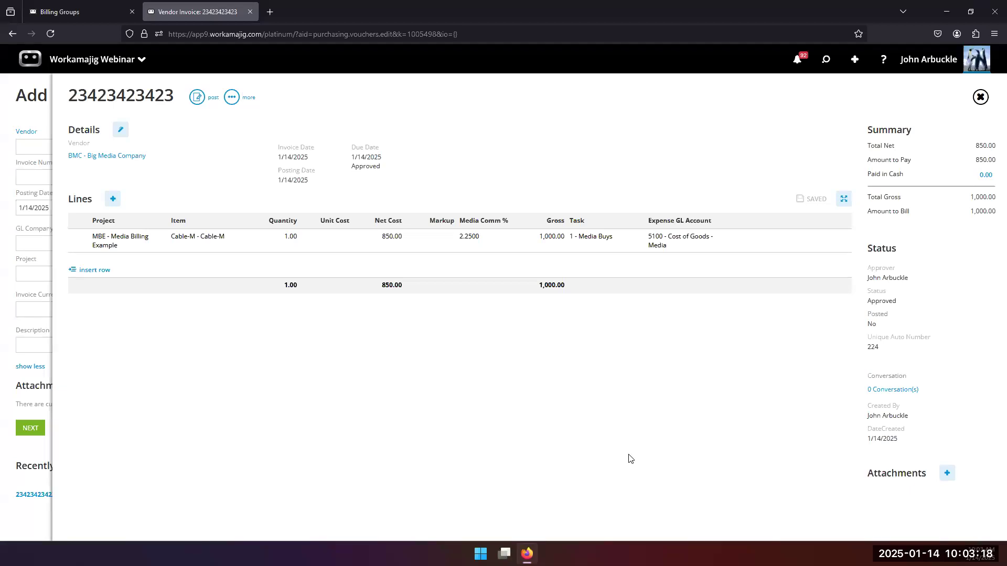
Select BO-1030's 10/1/2024 Cable line and change its open net to 20000.
left_click(113, 199)
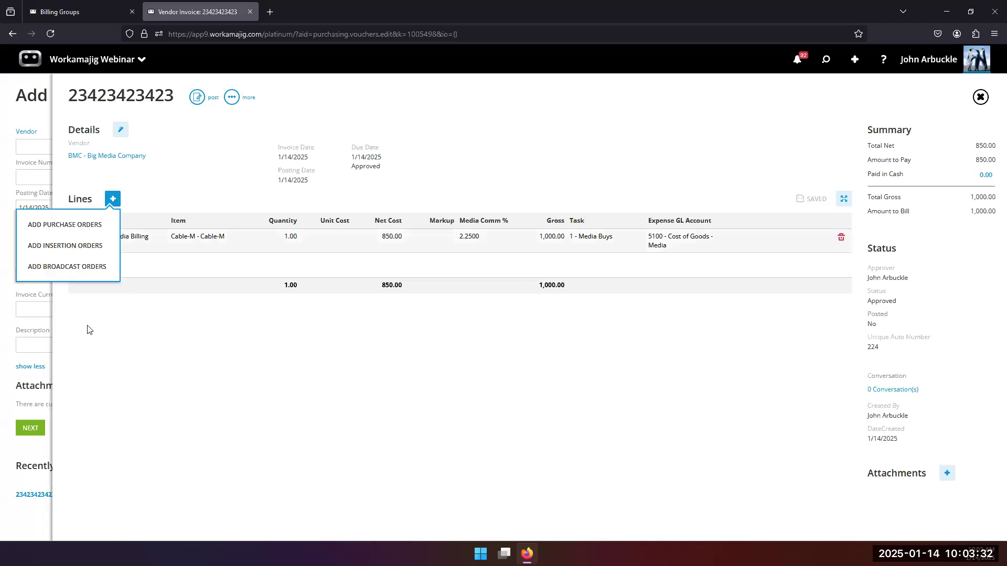
left_click(91, 267)
left_click(131, 454)
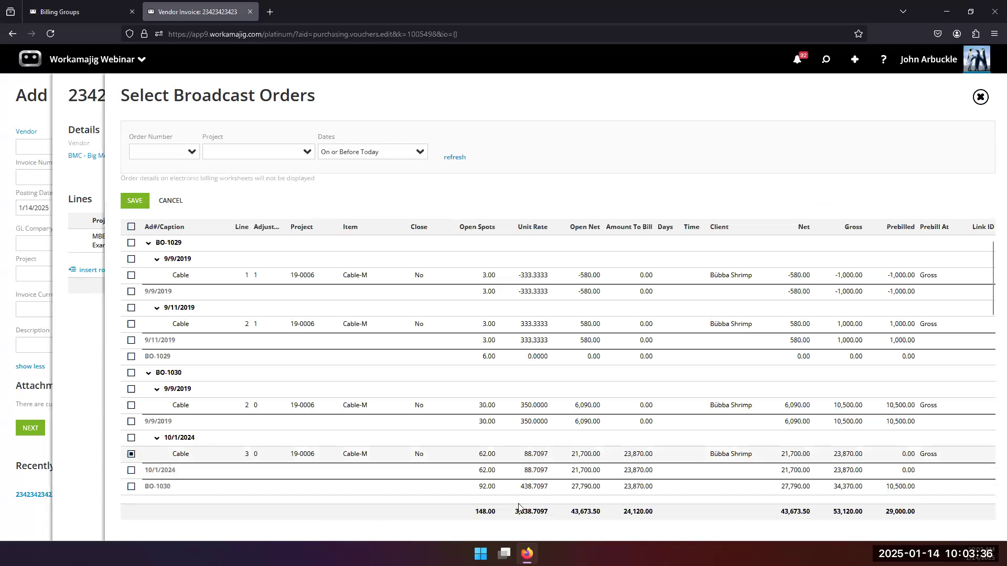
left_click(578, 455)
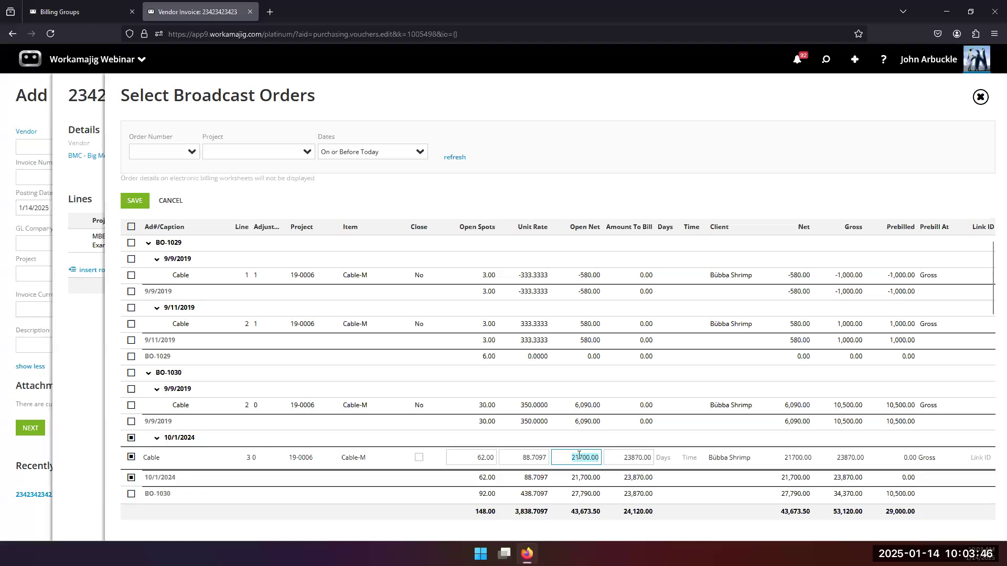
type("20000")
left_click(632, 191)
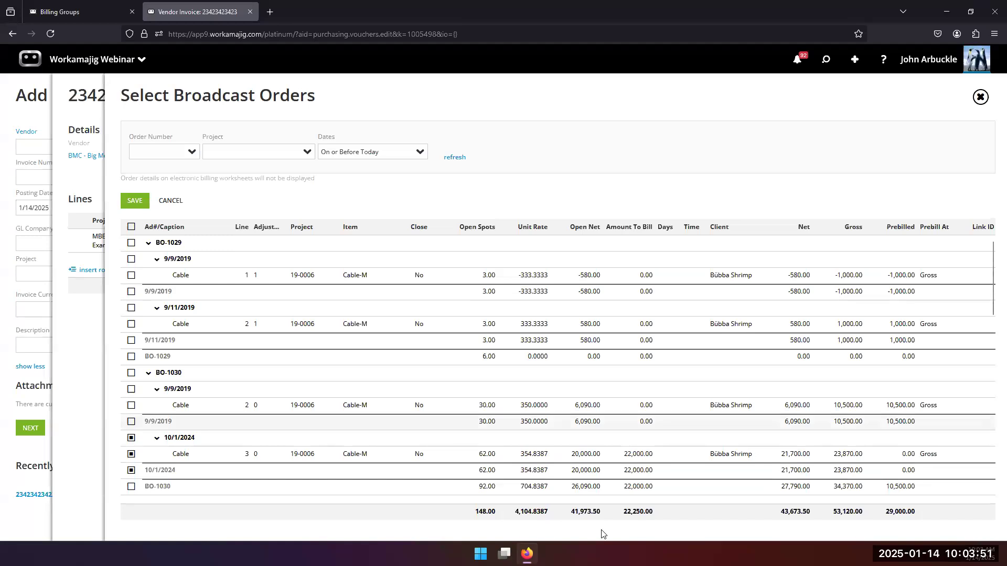
Review the Cable line's amount to bill, then cancel the broadcast order selection without adding lines.
left_click(636, 456)
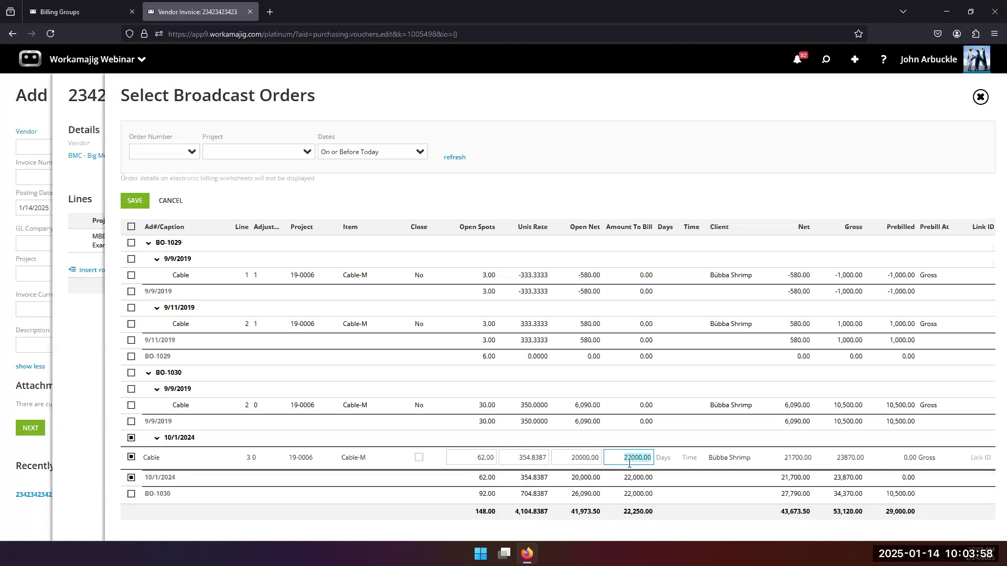
left_click(568, 458)
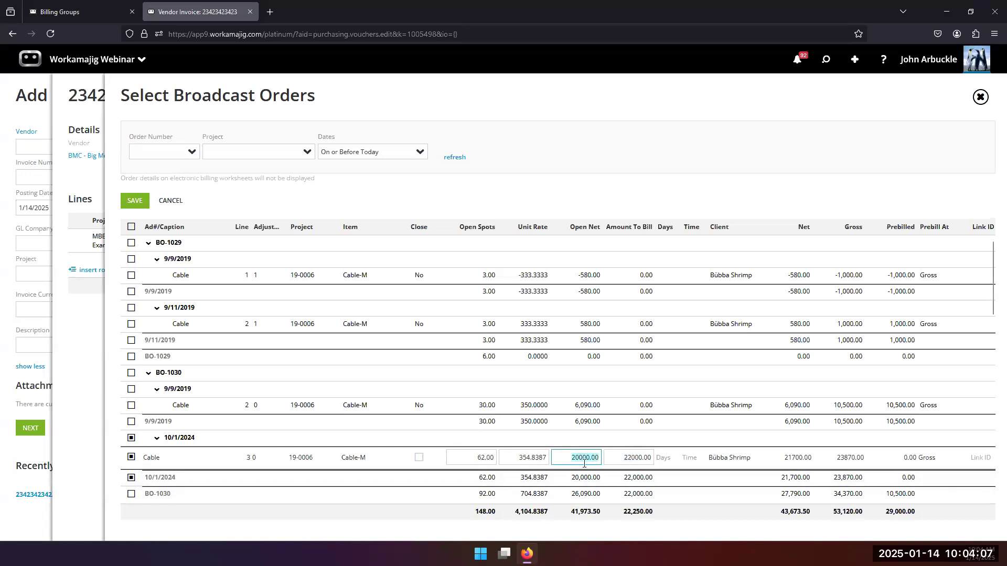
left_click(622, 158)
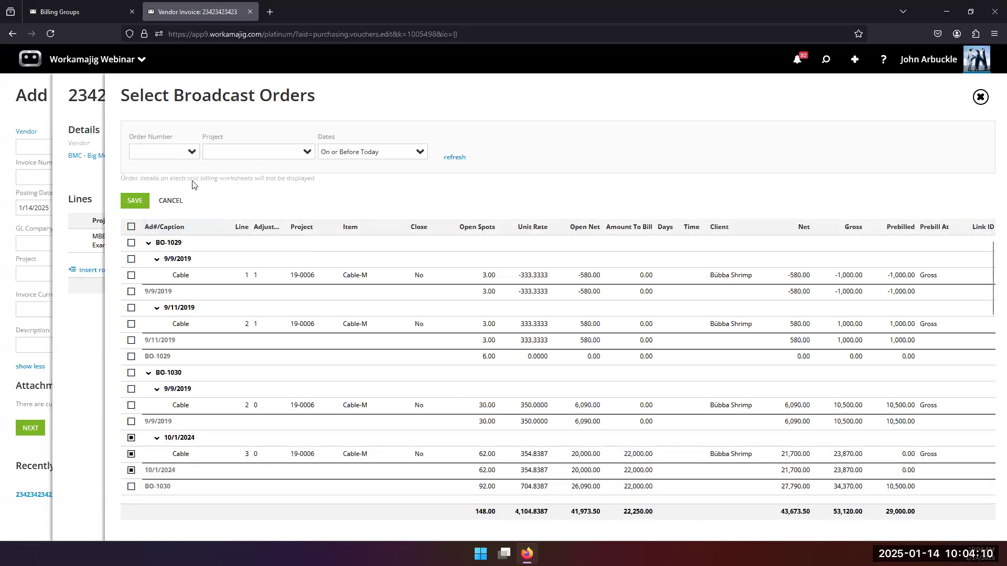
left_click(170, 201)
left_click(112, 198)
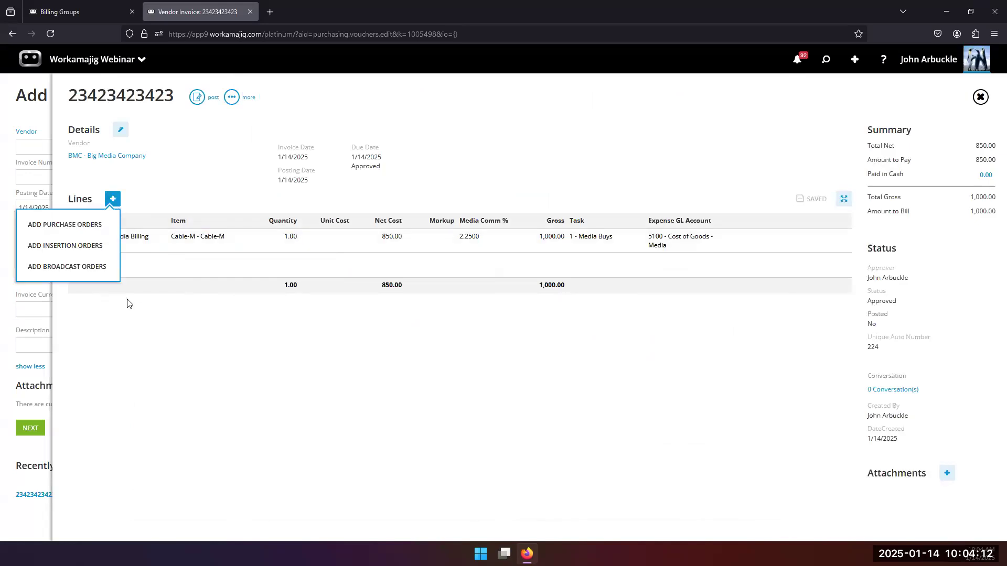
Select the 11/4/2019 Magazine insertion order and reduce its open net to 200.
left_click(83, 245)
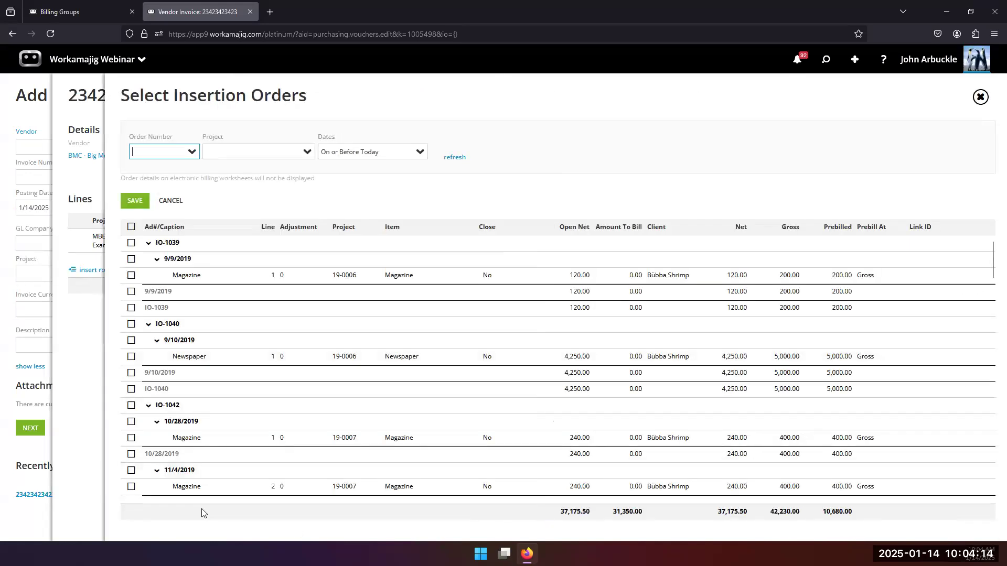
left_click(131, 486)
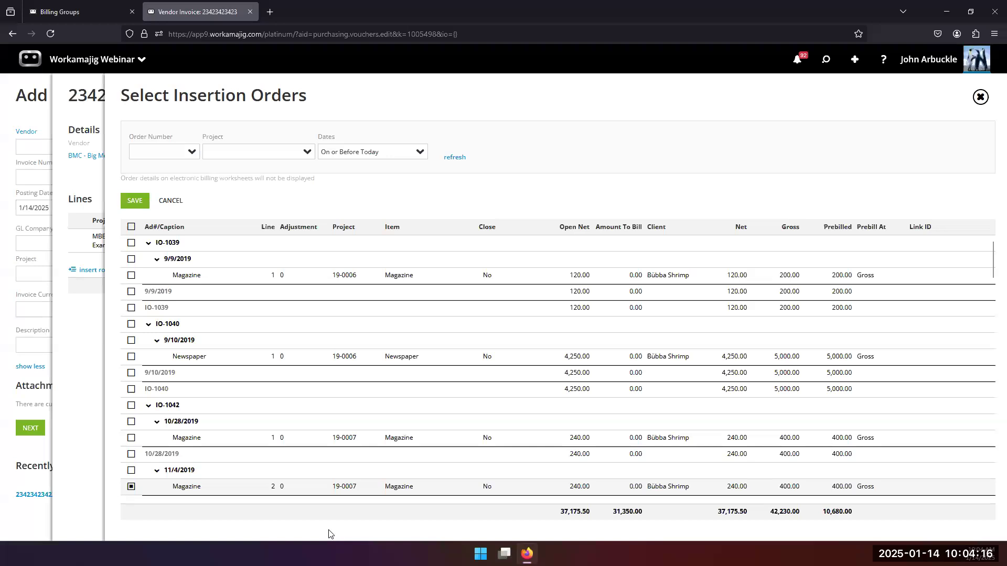
left_click(577, 487)
type("200")
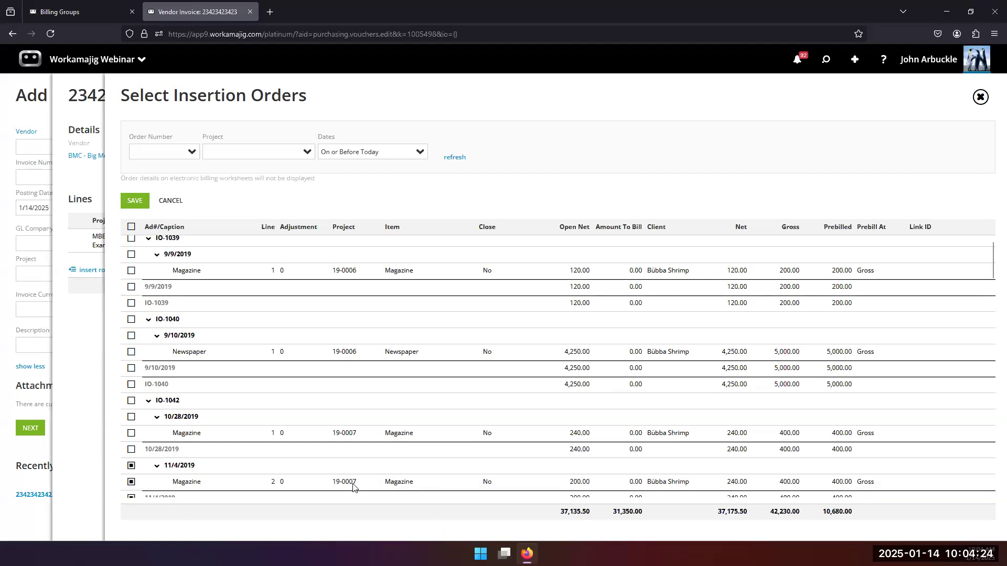
left_click(426, 487)
left_click(486, 483)
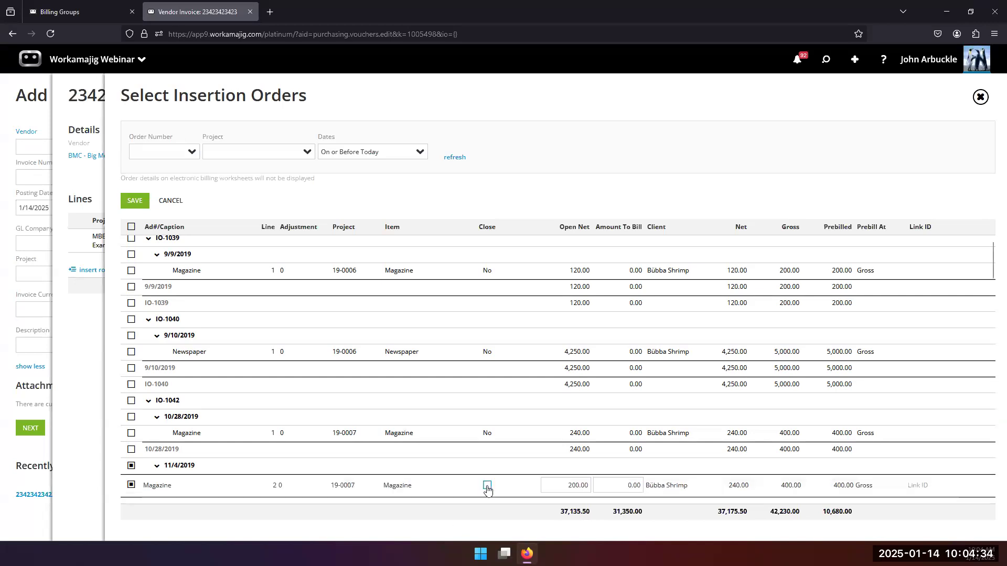
left_click(486, 485)
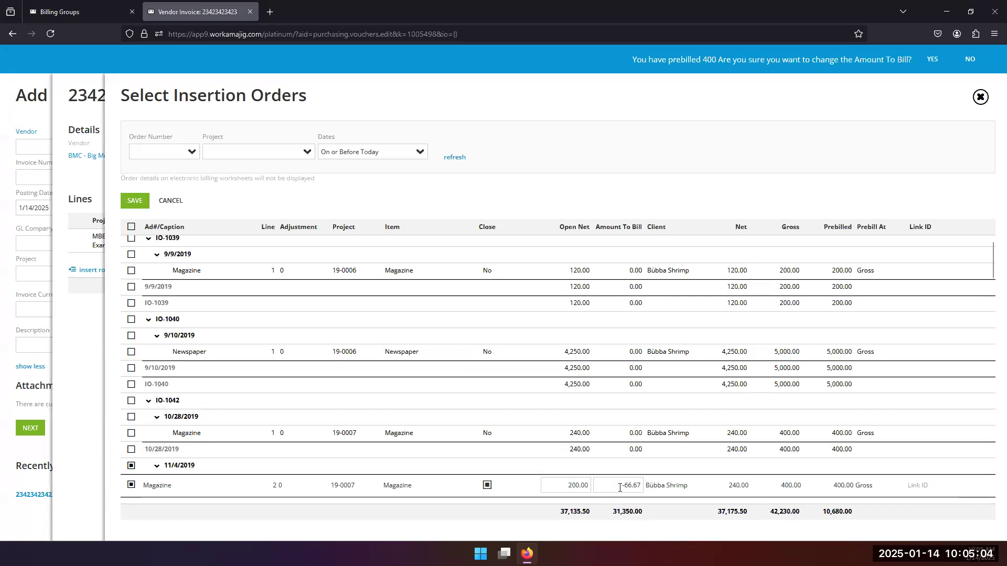
Decline changing the prebilled amount and re-enter the Magazine order's open net as 2.
left_click_drag(620, 486, 658, 491)
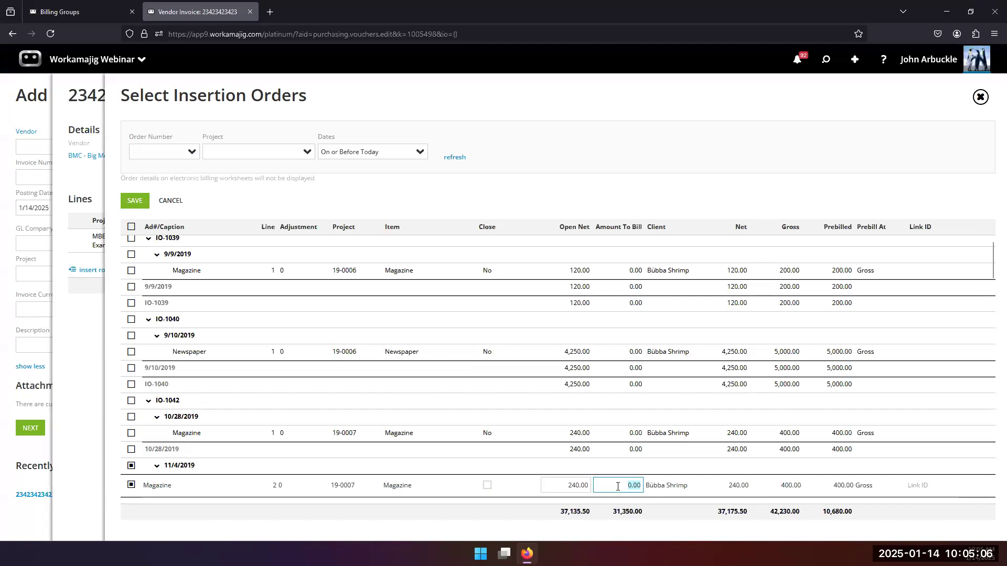
left_click(493, 485)
double_click(574, 485)
left_click_drag(602, 496, 618, 481)
type("2")
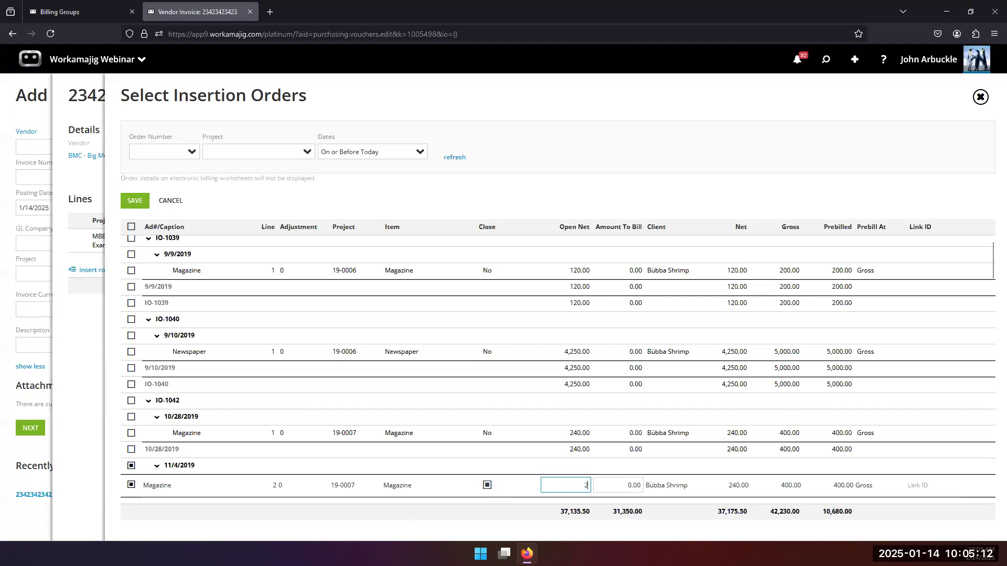
left_click(503, 518)
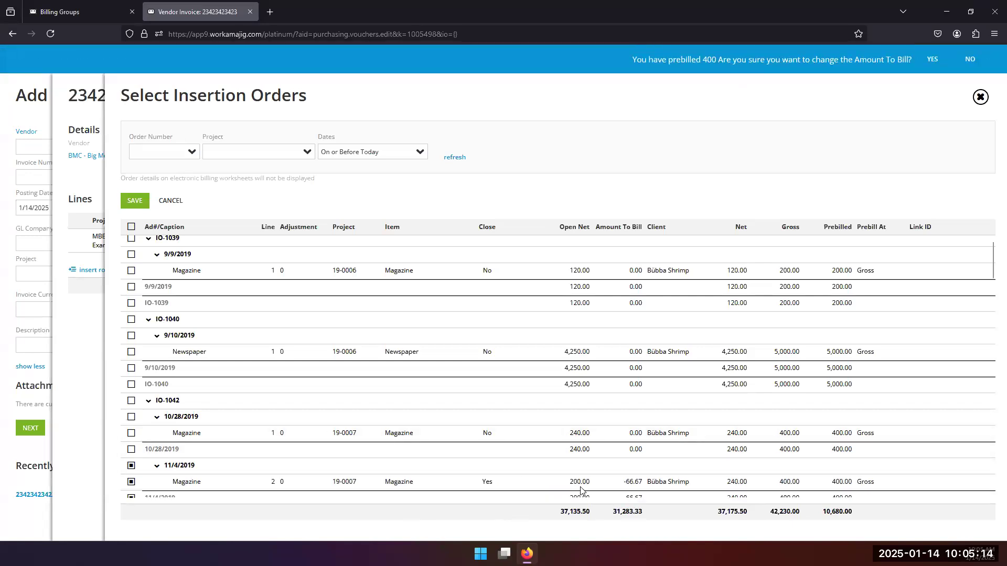
left_click(629, 483)
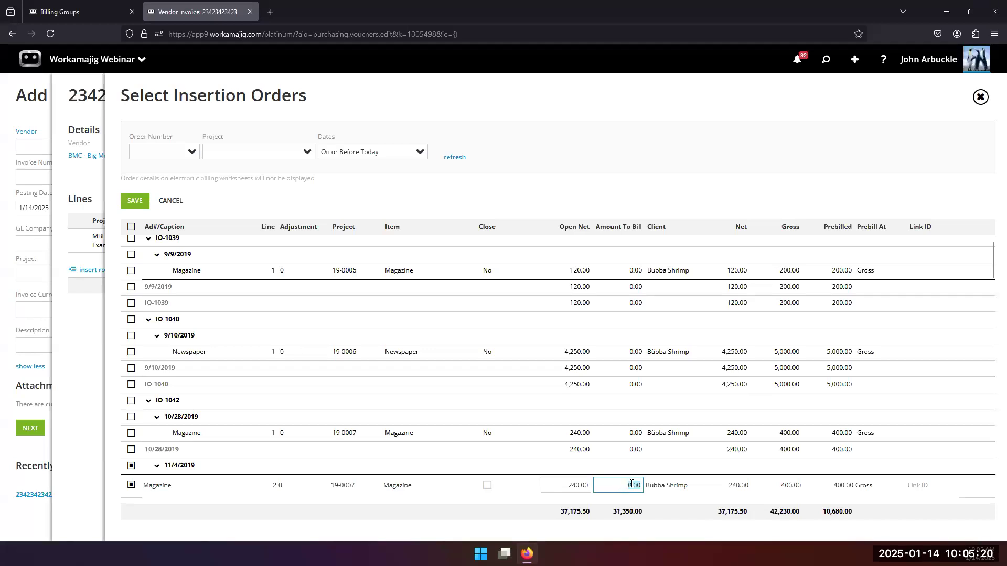
Mark the Magazine line closed, then cancel the insertion order selection without adding lines.
left_click(481, 487)
left_click(483, 487)
left_click(559, 483)
left_click_drag(558, 483, 616, 487)
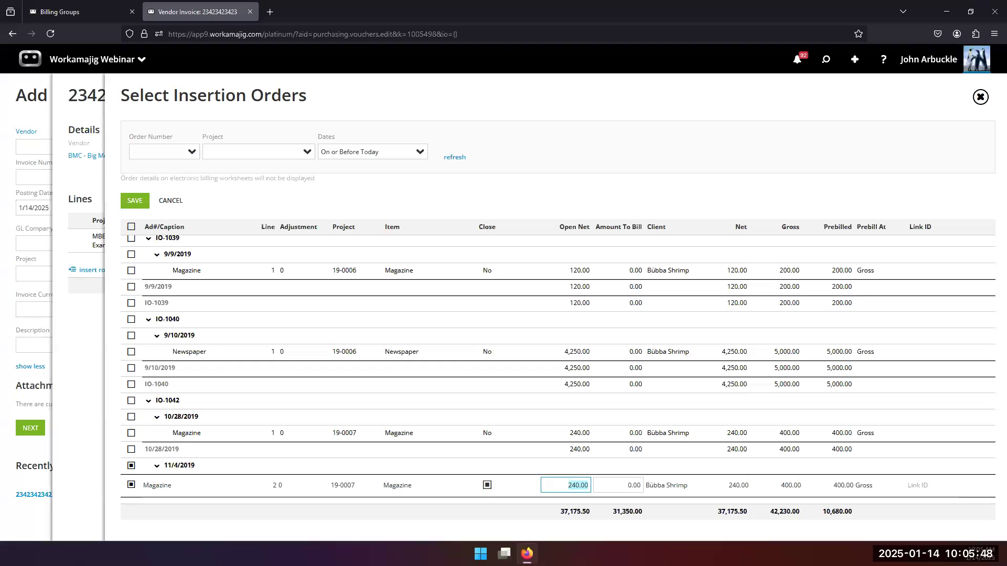
left_click(980, 97)
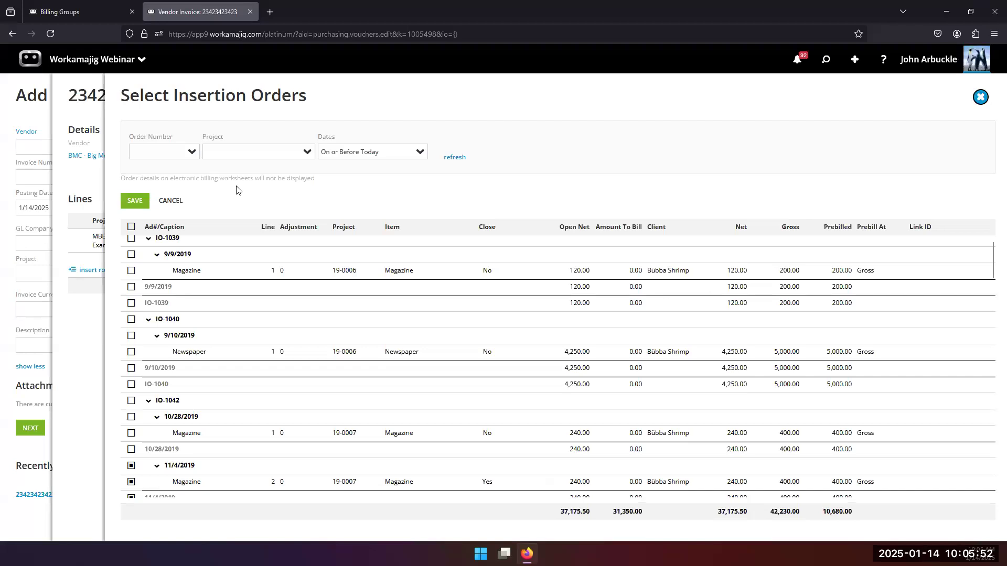
left_click(181, 201)
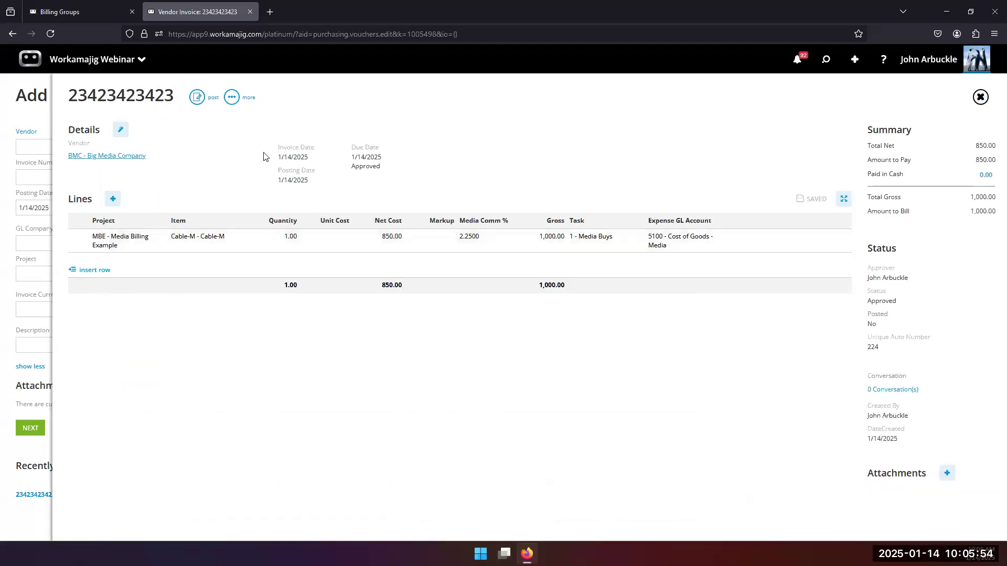
Post the vendor invoice, crediting 850.00 to 2000 Accounts Payable against 5100 Cost of Goods - Media.
left_click(207, 99)
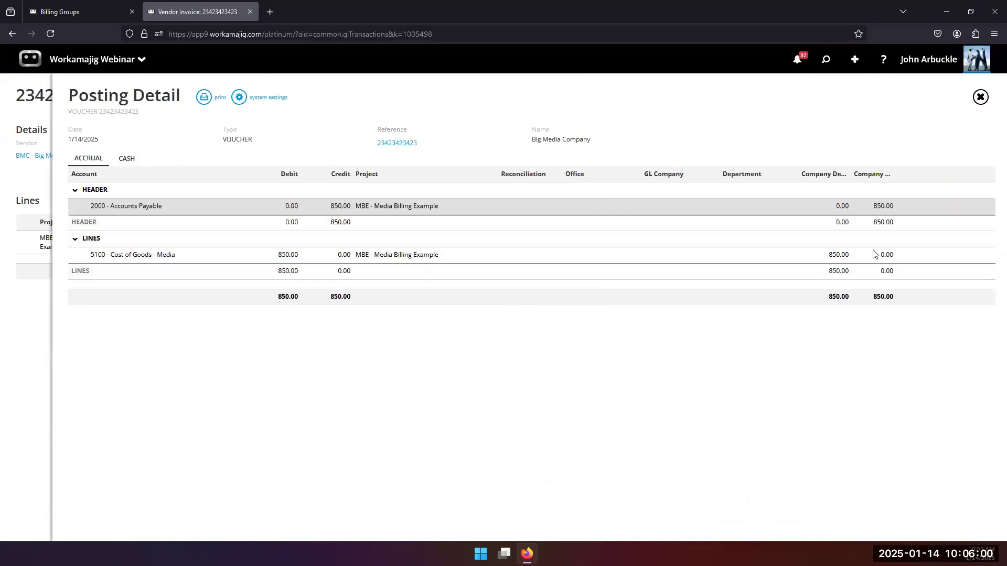
left_click(979, 97)
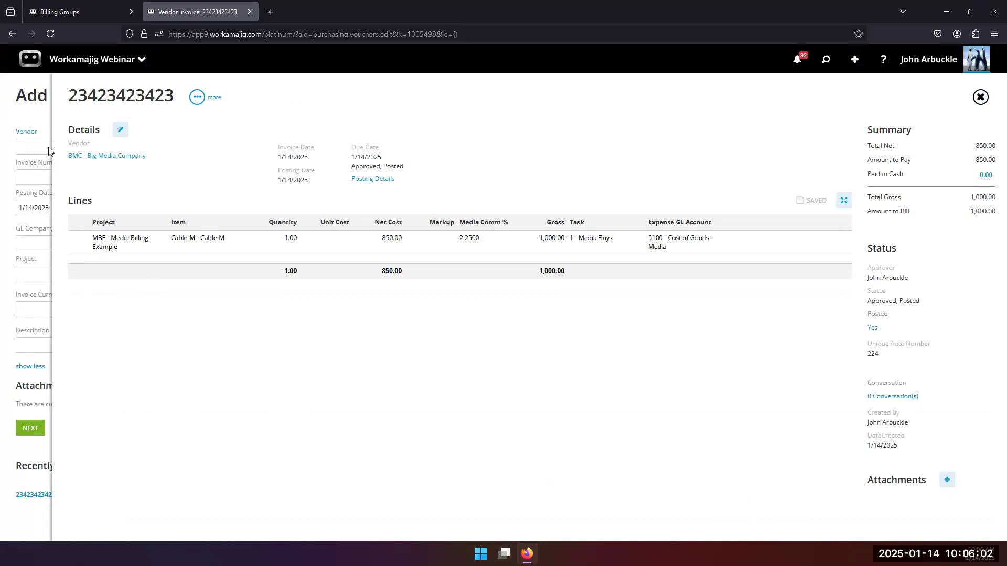
Return to the MBE project dashboard and compare 4,500 actual billable against the 40,000 approved budget.
left_click(31, 112)
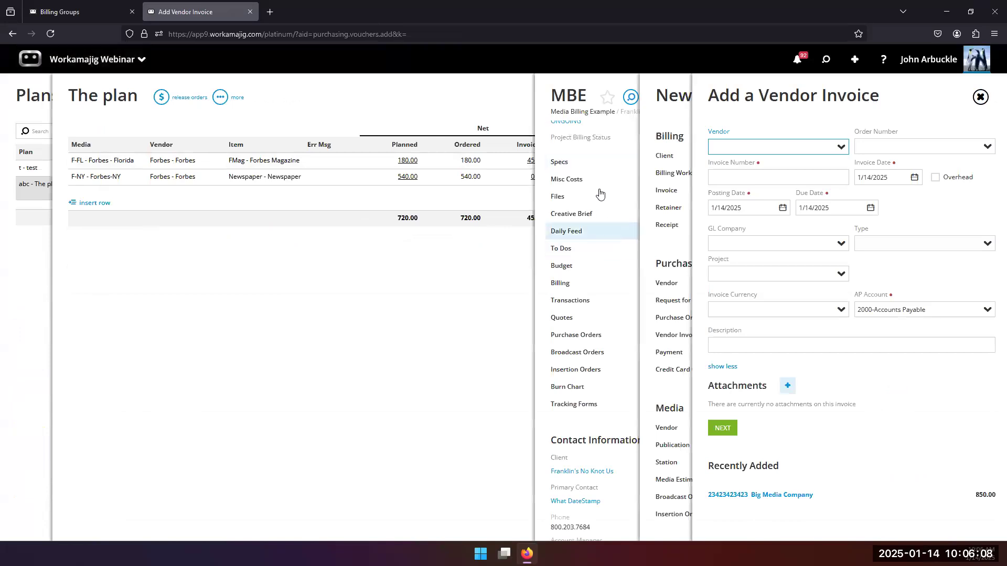
left_click(560, 163)
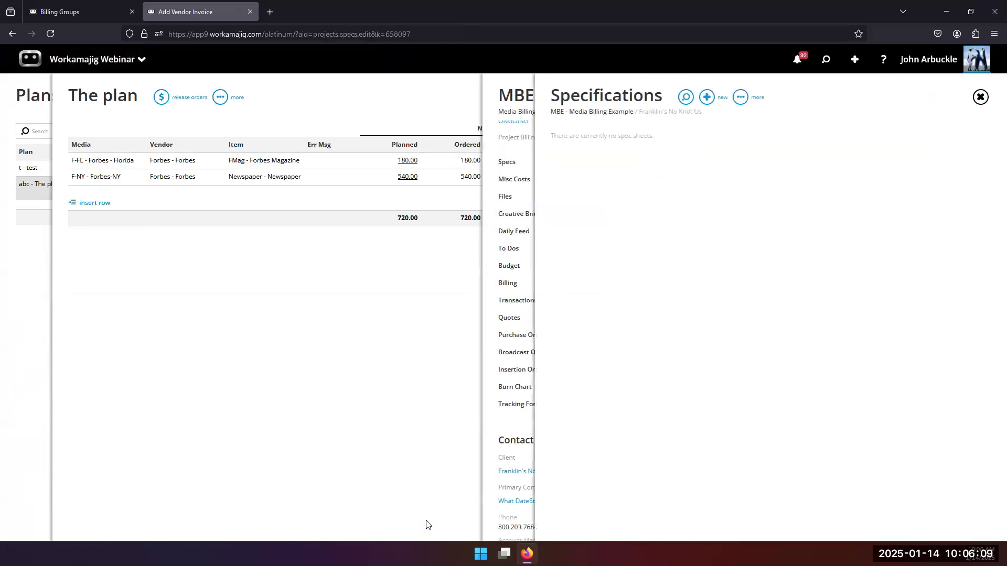
left_click(506, 435)
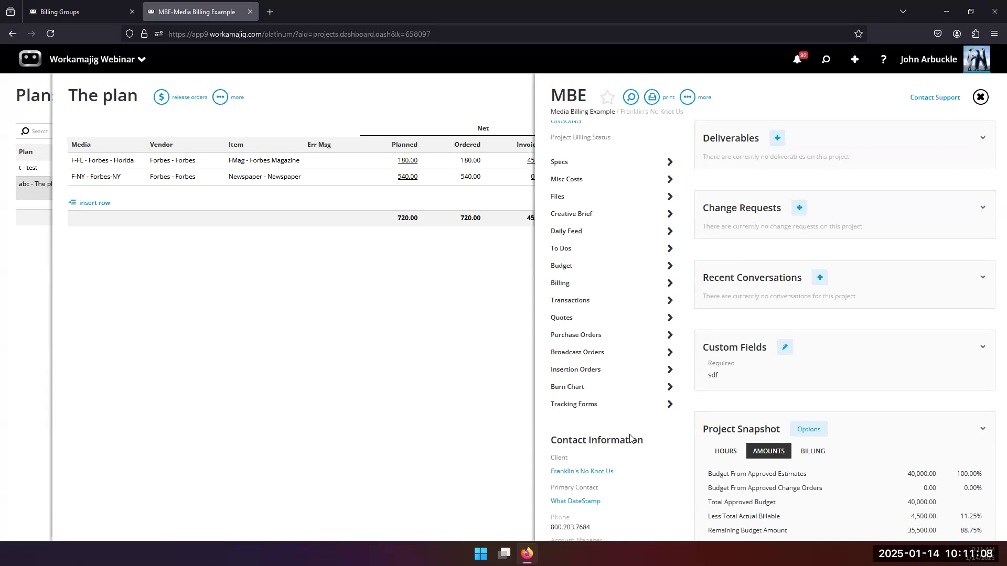
Go through MBE's Budget and Transactions to its Billing page: One Amount, 100%, 40000 through 12/31/2024.
left_click(586, 267)
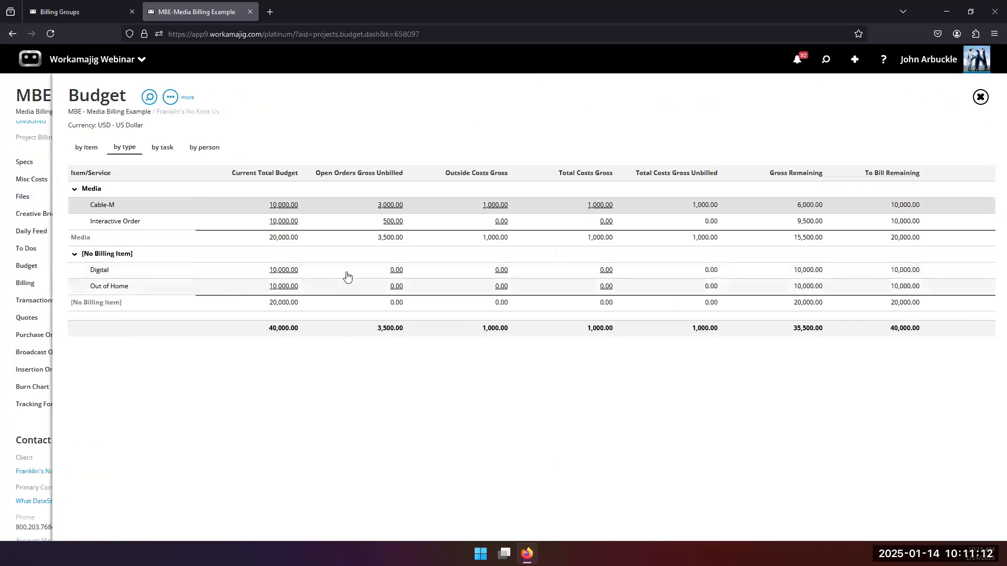
left_click(22, 299)
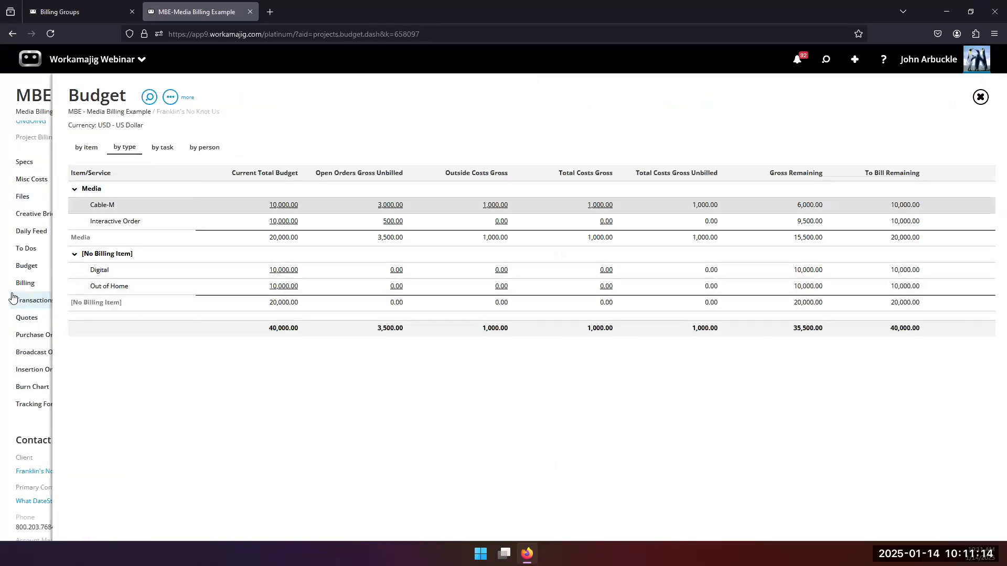
left_click(569, 283)
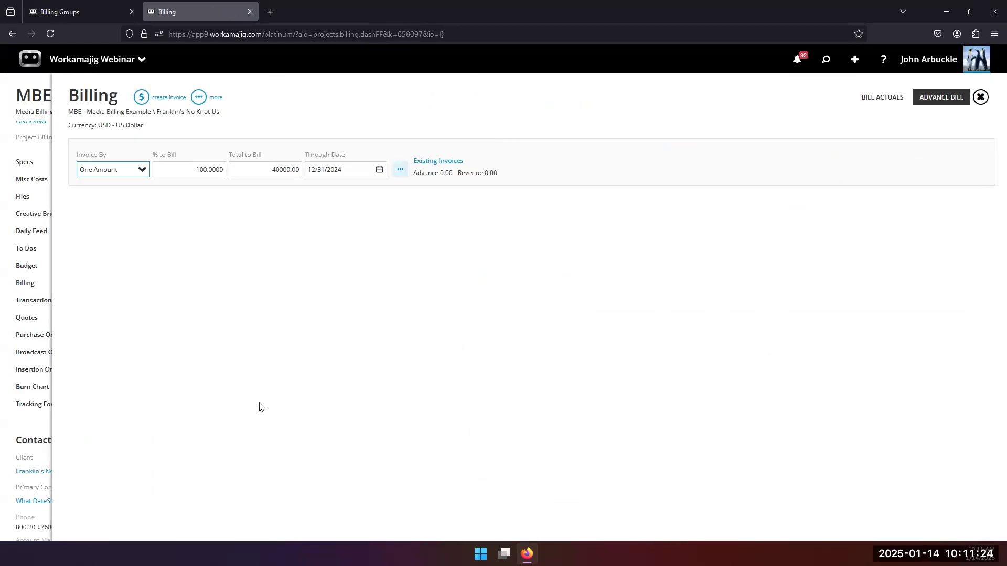
Bill 10% of each media item, 1,000 each, and create the 4,000.00 invoice.
left_click(140, 171)
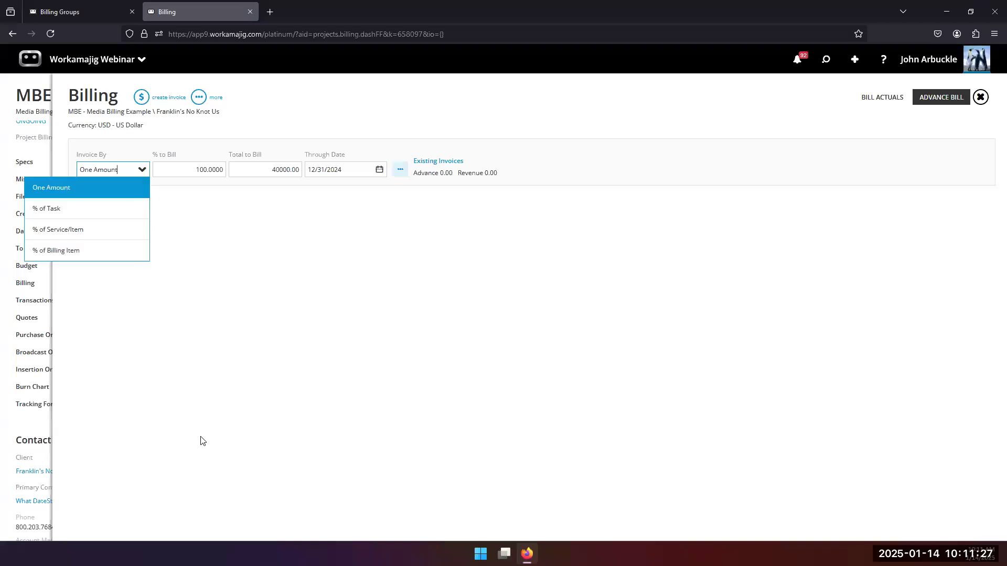
left_click(95, 235)
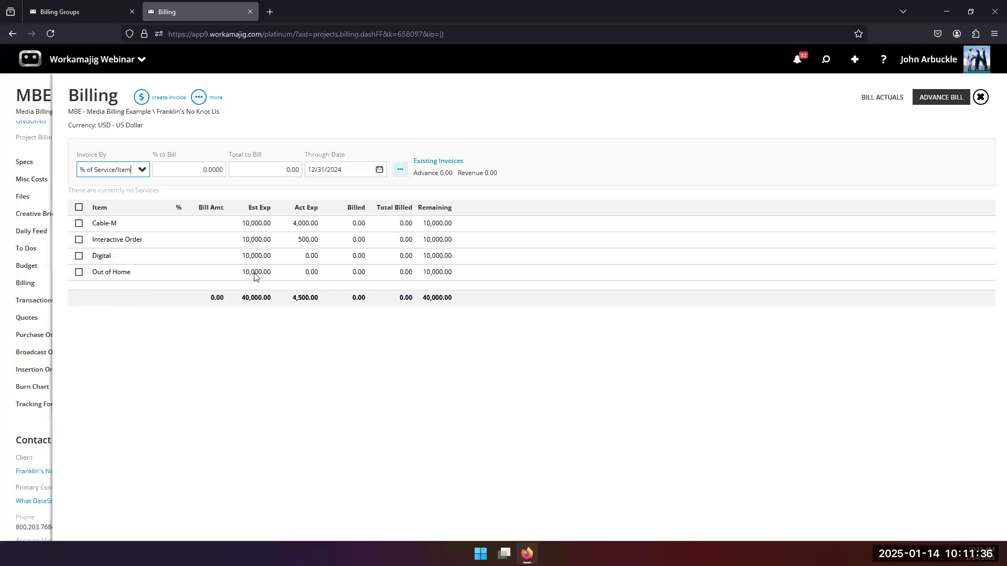
left_click(191, 170)
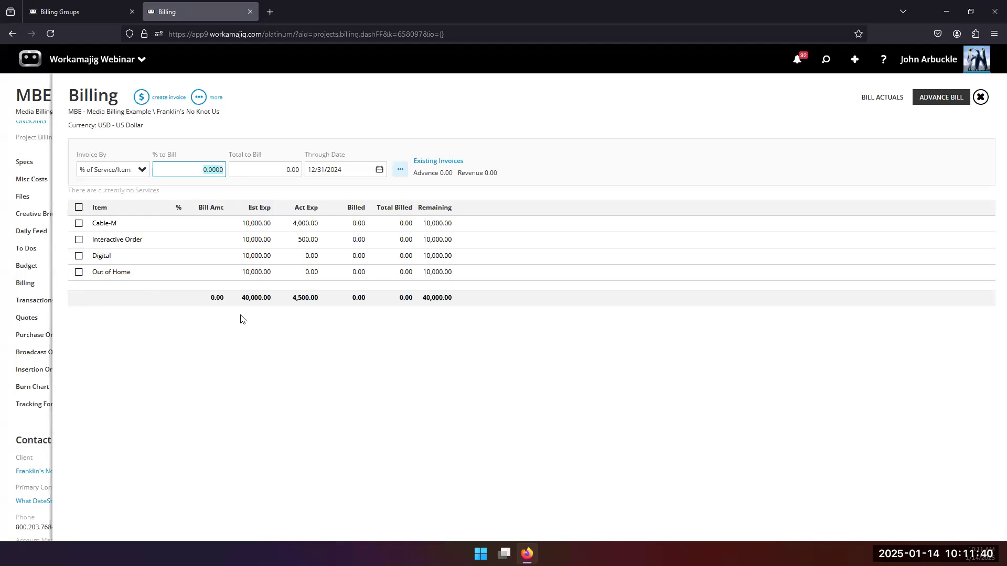
type("10")
left_click(204, 373)
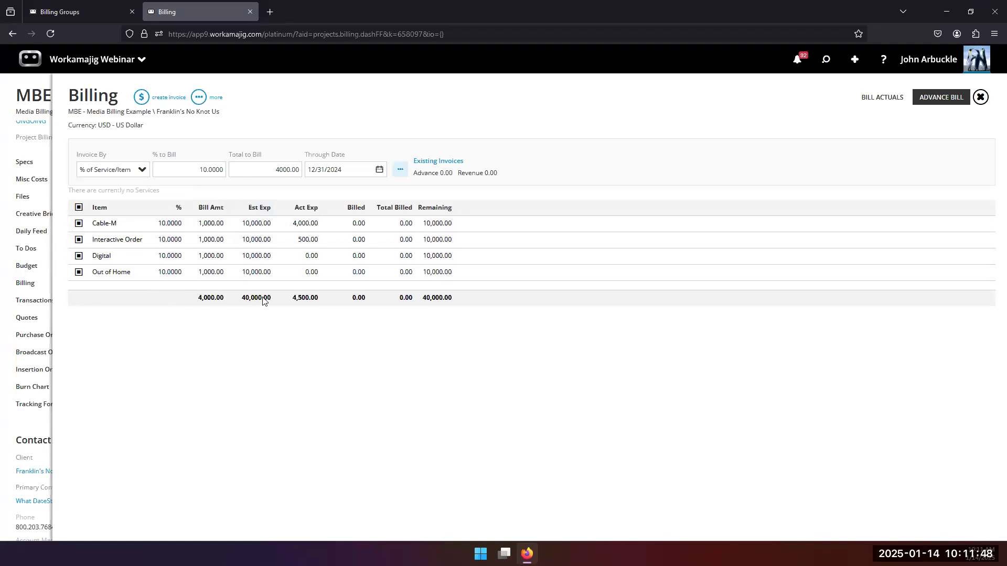
left_click(205, 225)
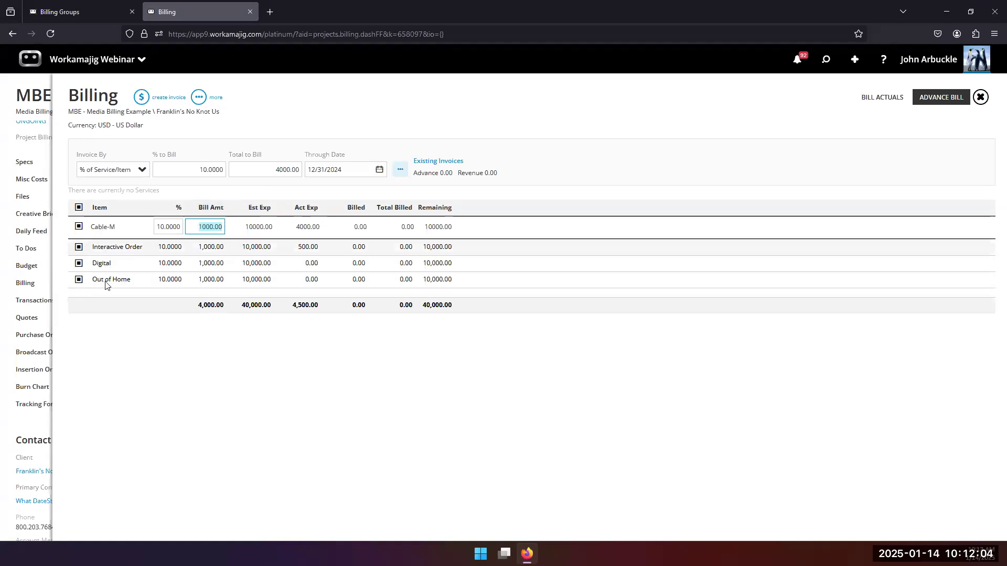
left_click(154, 103)
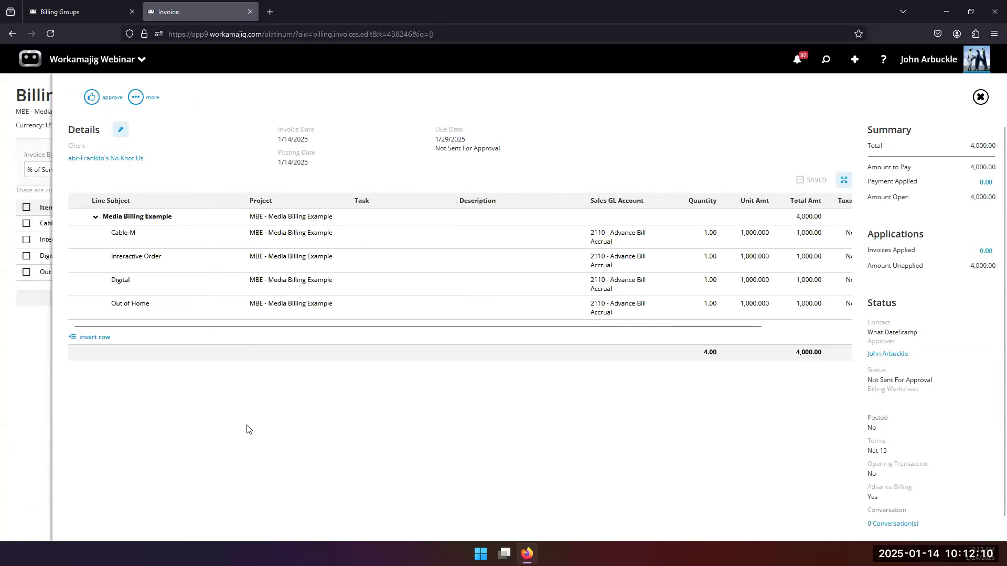
left_click(136, 96)
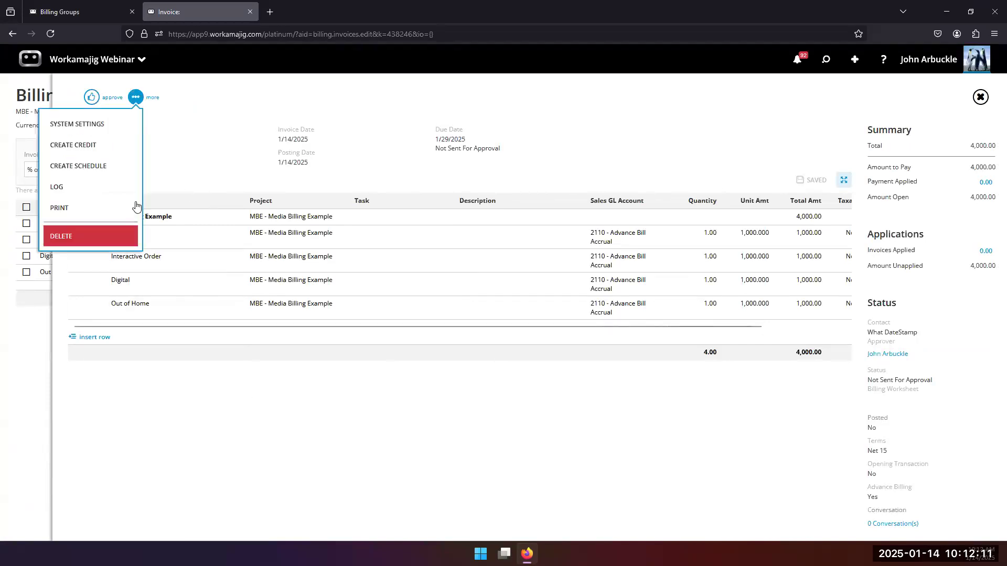
left_click(105, 207)
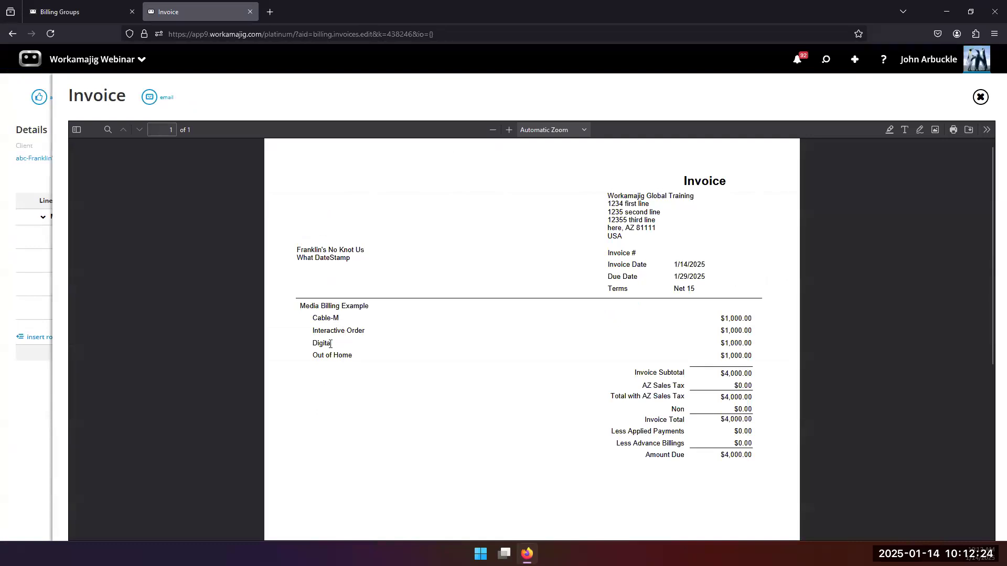
left_click(32, 384)
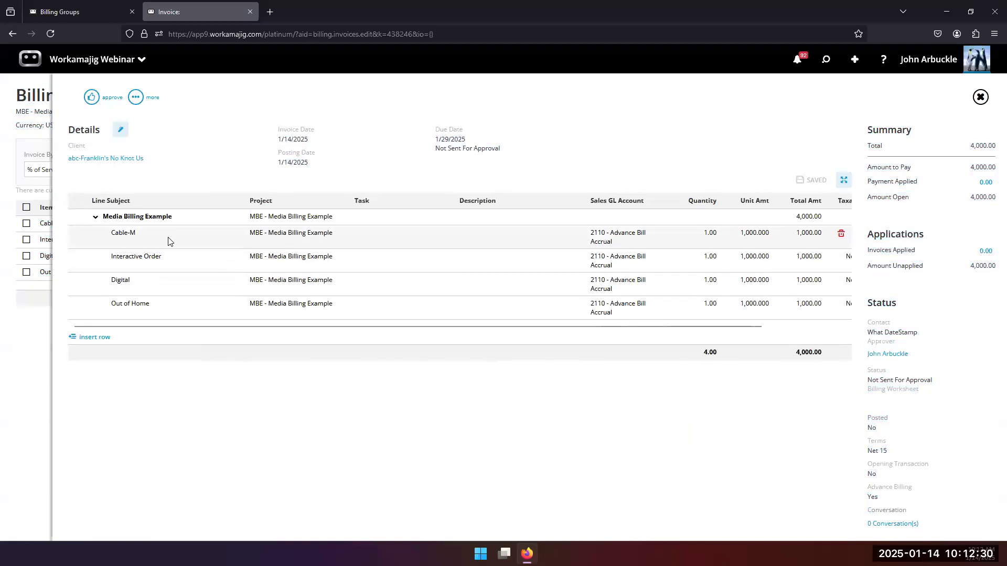
left_click(169, 241)
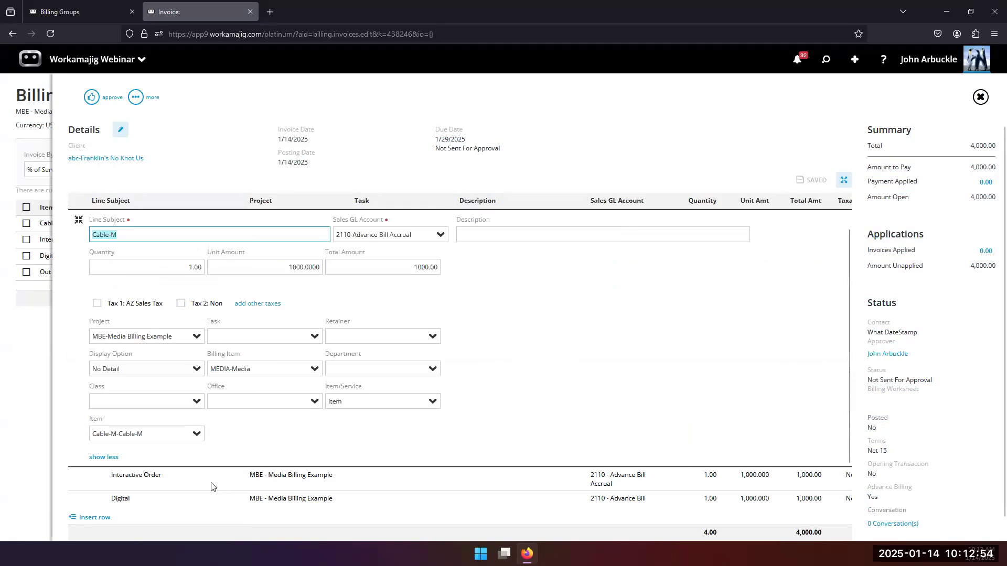
scroll(200, 474, "down", 1)
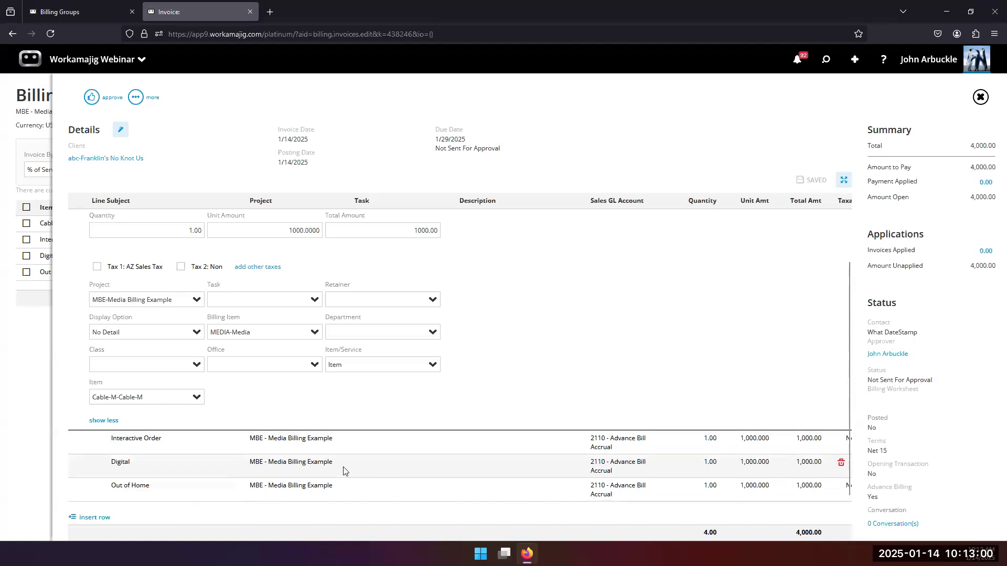
scroll(349, 472, "up", 2)
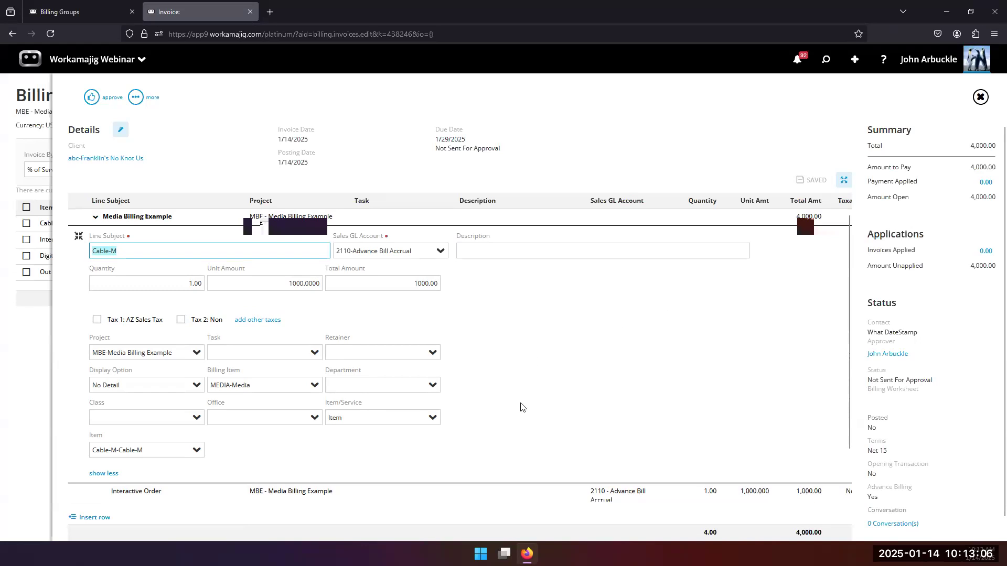
scroll(522, 406, "down", 1)
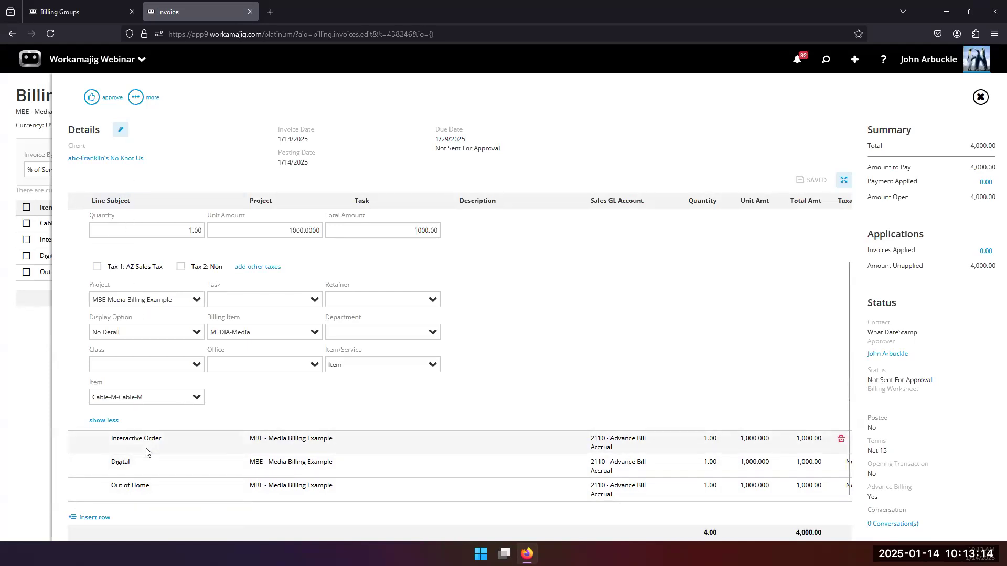
scroll(157, 449, "up", 2)
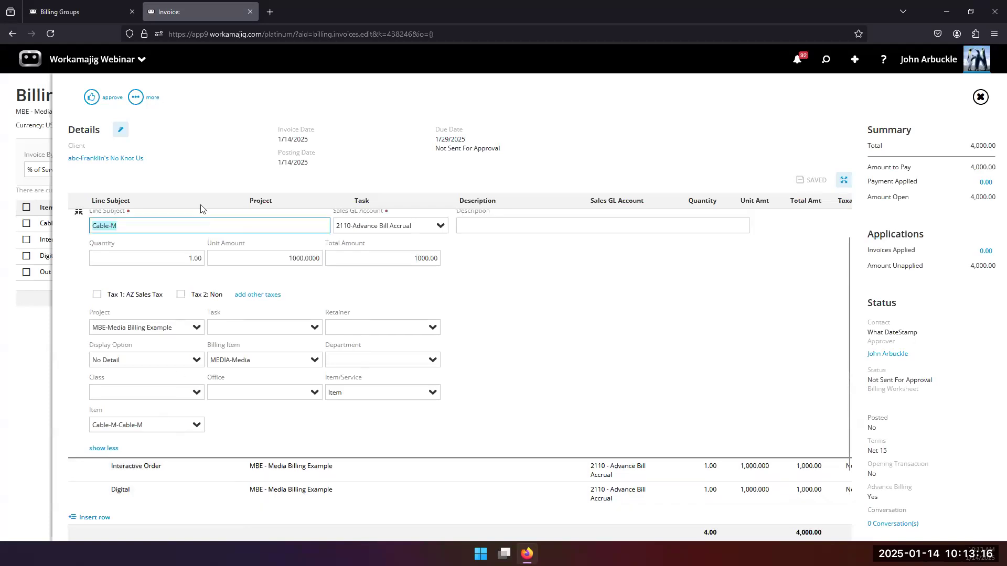
left_click(237, 154)
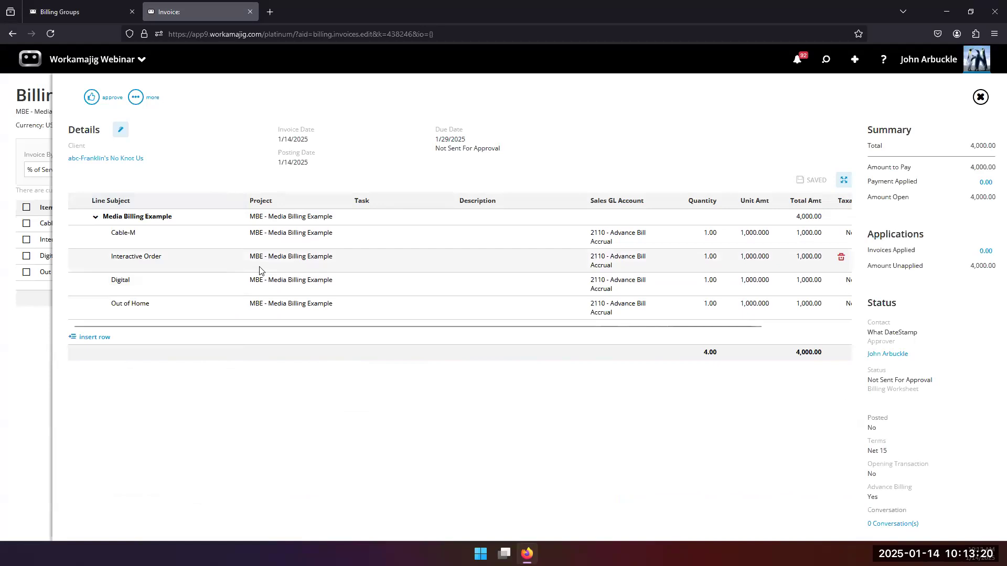
Create a schedule for the invoice that recurs monthly, with next date 2/5/2025.
left_click(136, 97)
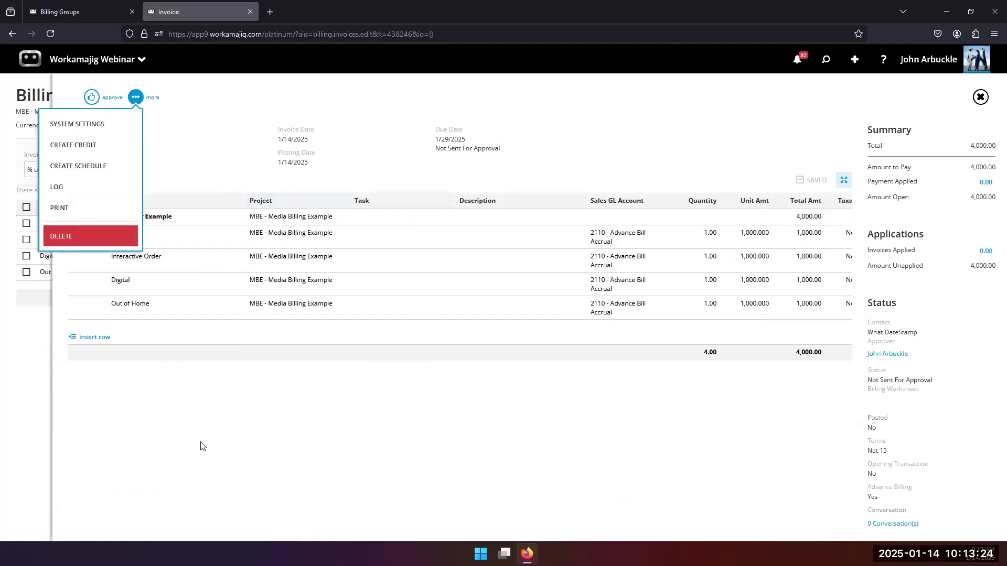
left_click(103, 166)
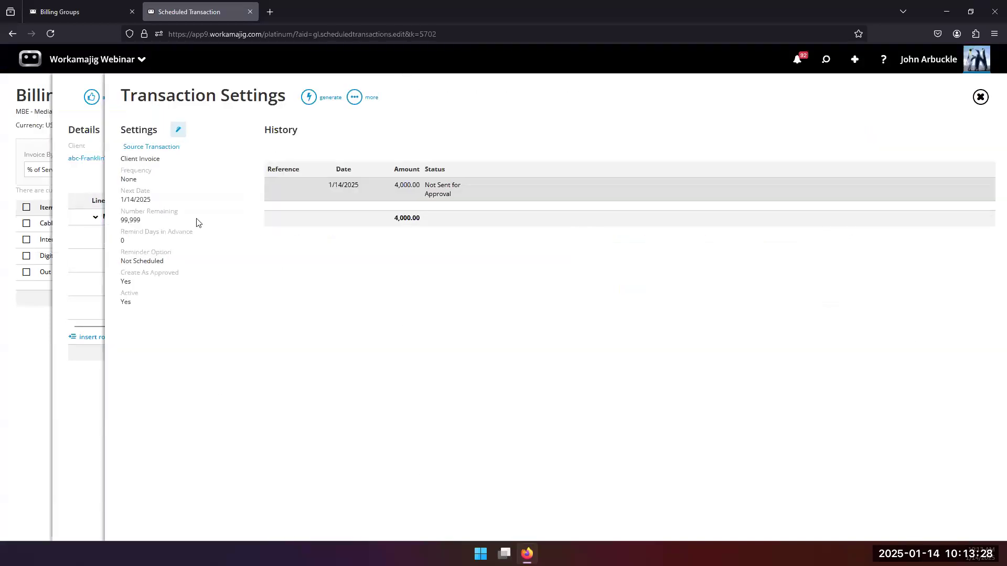
left_click(178, 131)
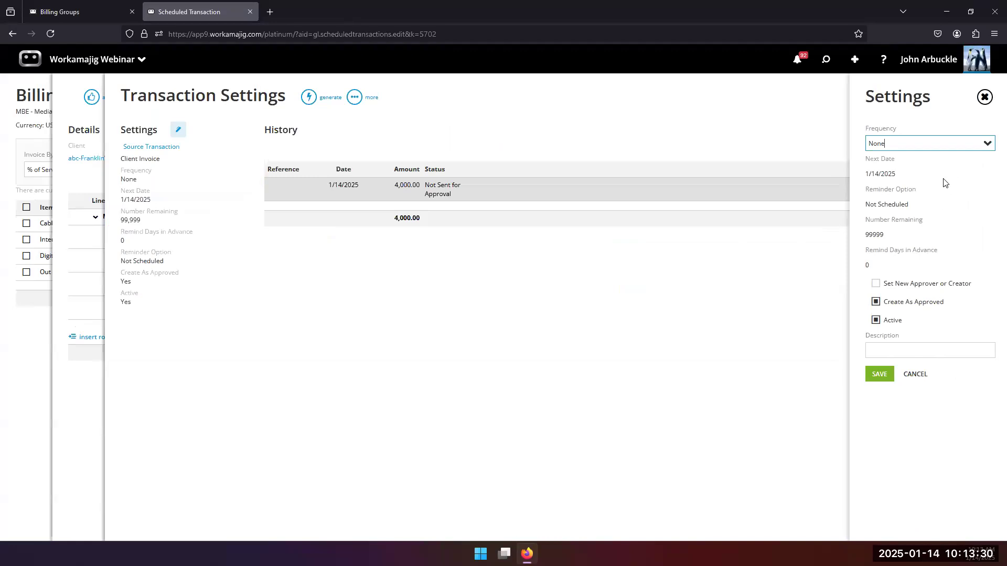
left_click(985, 146)
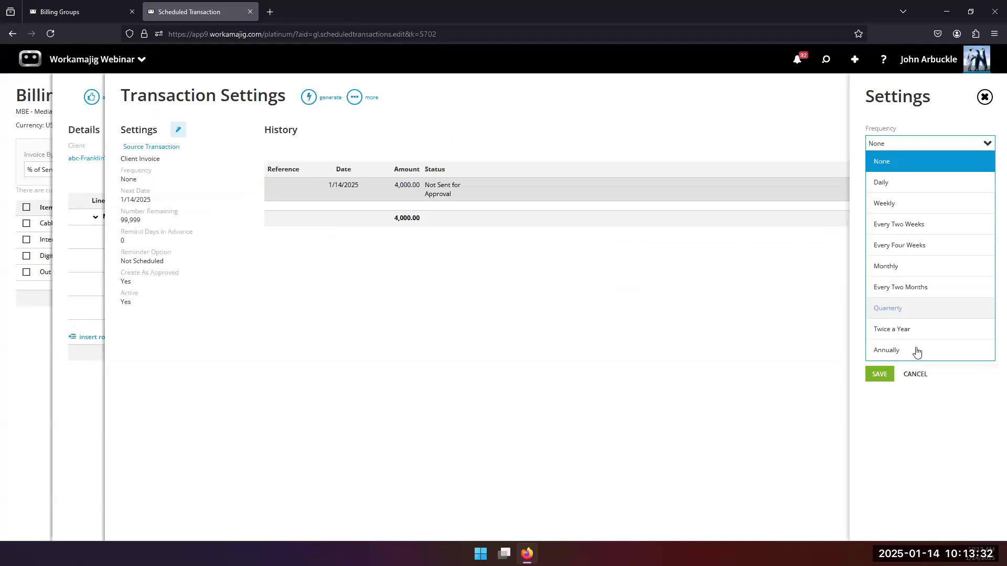
left_click(913, 267)
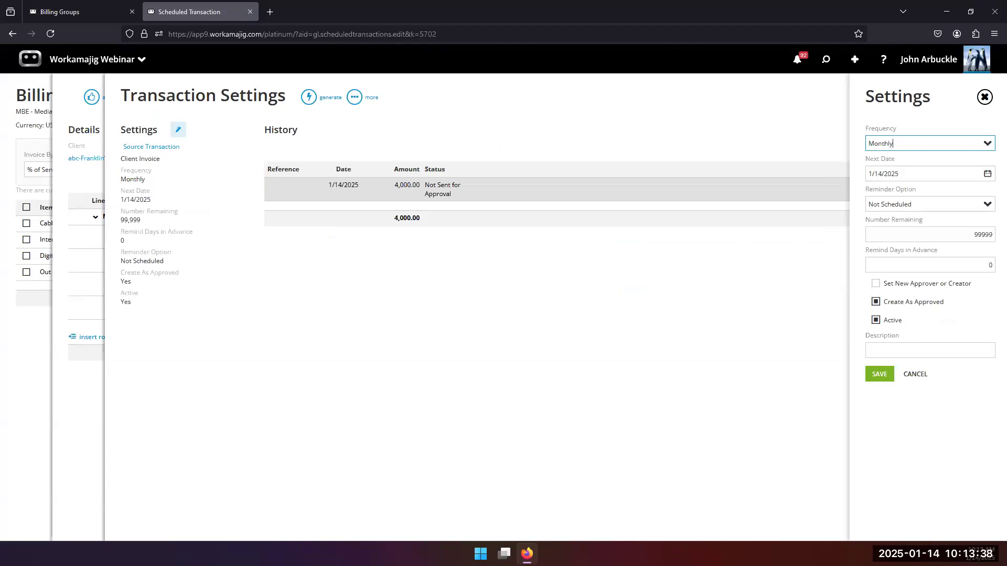
left_click(988, 174)
left_click(980, 201)
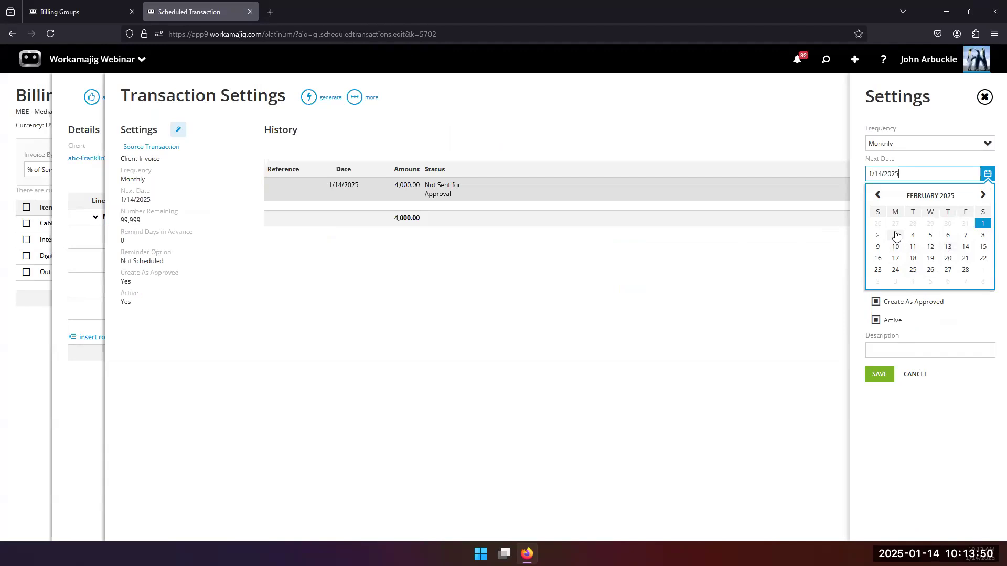
left_click(930, 235)
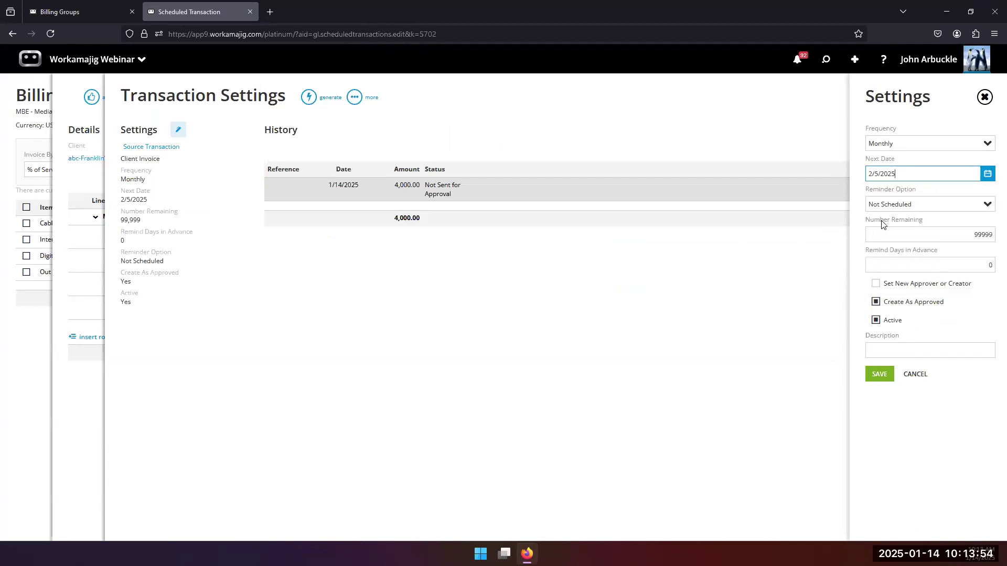
Set the schedule to create invoices automatically, 11 remaining, not as approved, and save.
left_click(984, 206)
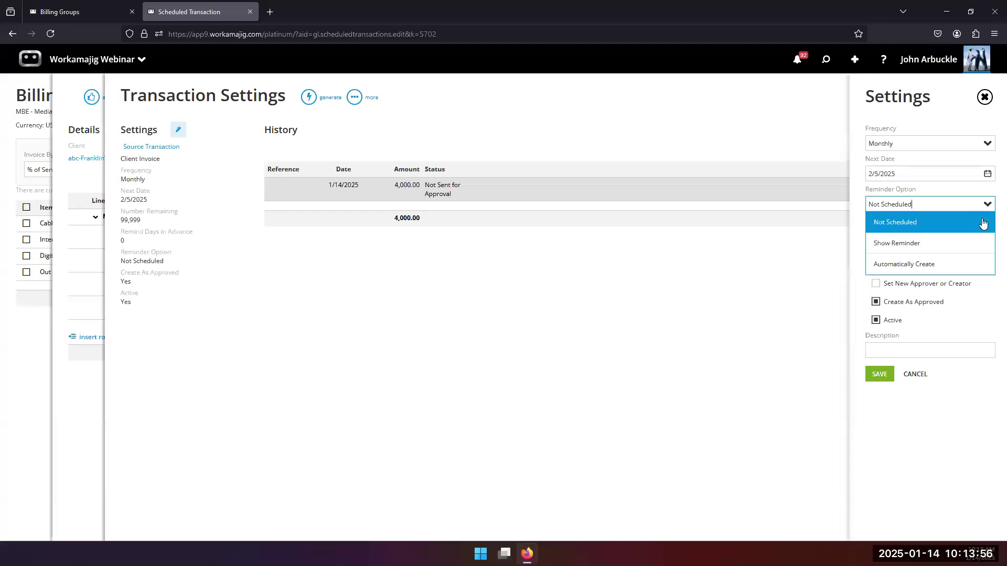
left_click(893, 264)
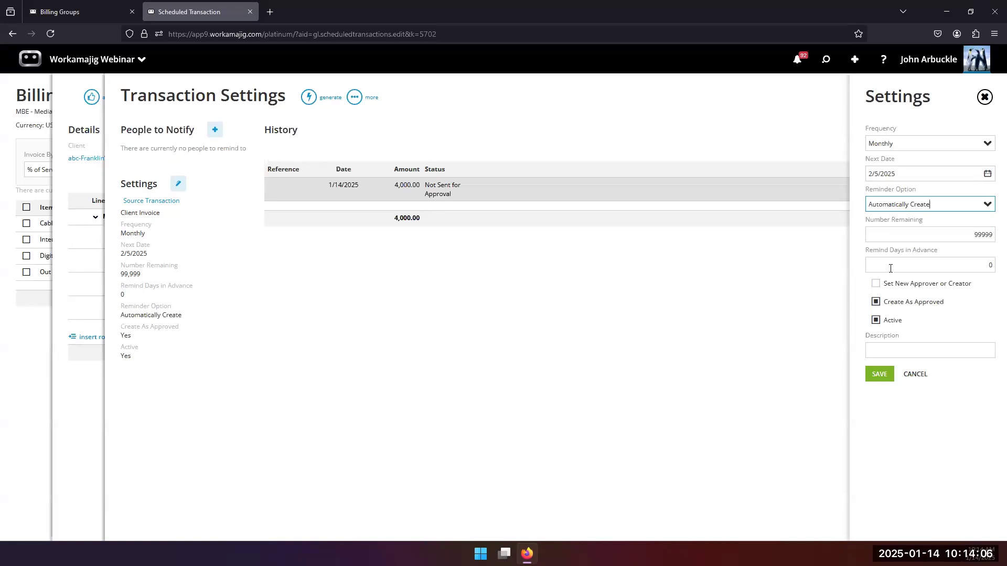
left_click_drag(968, 235, 995, 236)
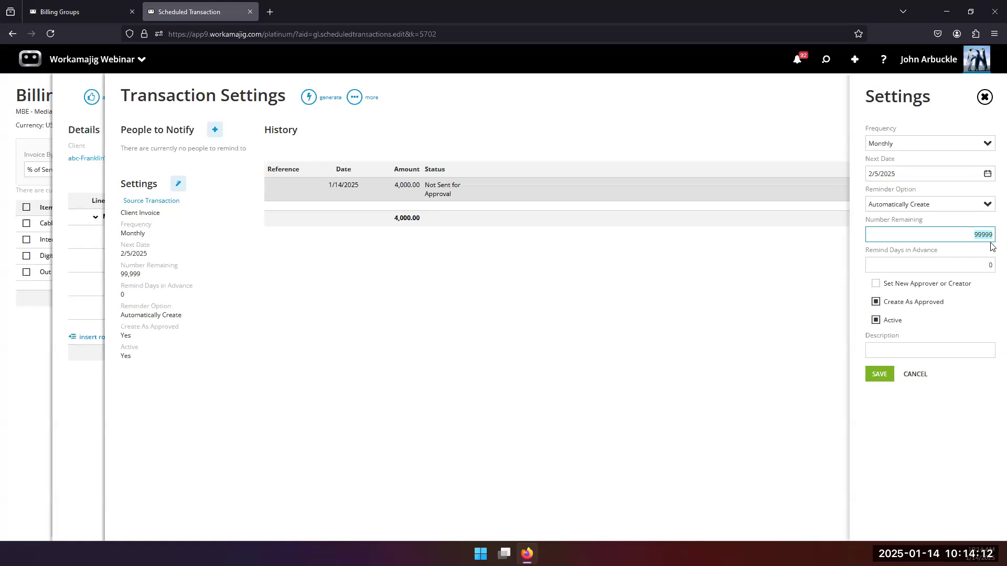
type("11")
left_click(986, 306)
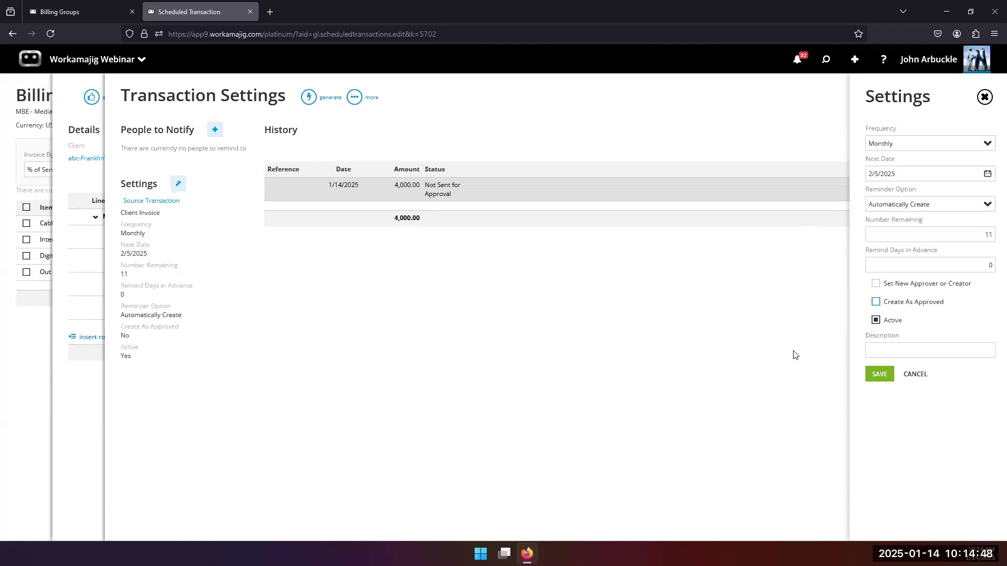
left_click(871, 375)
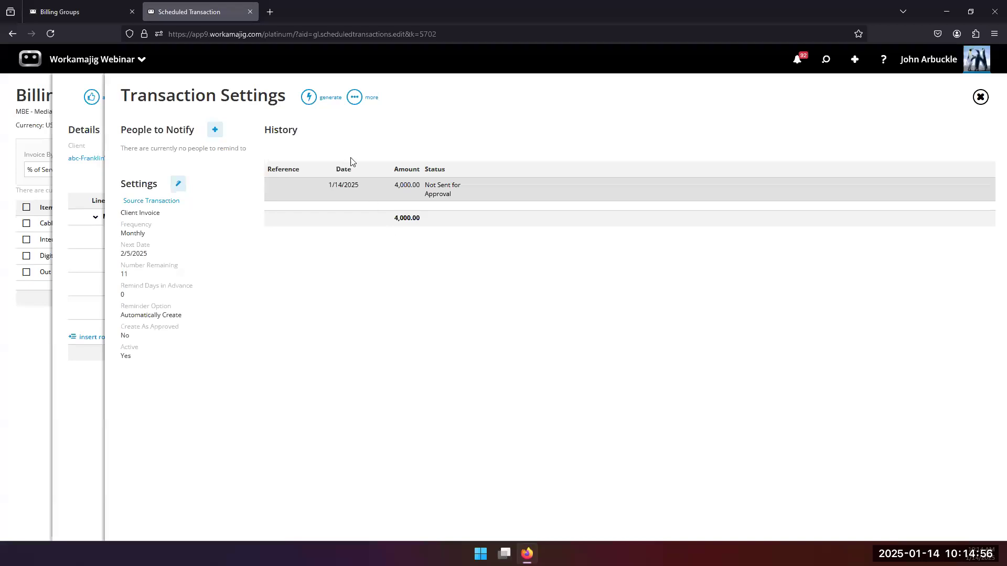
Generate the next scheduled invoice and change Cable-M to 500 and Interactive Order to 1,500.
left_click(309, 98)
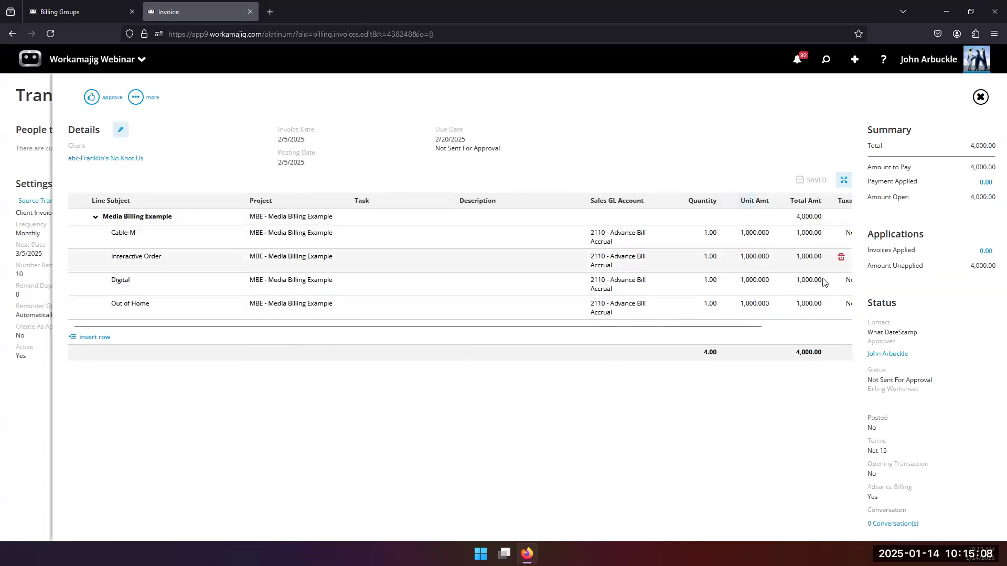
left_click(754, 234)
left_click(388, 263)
left_click(78, 222)
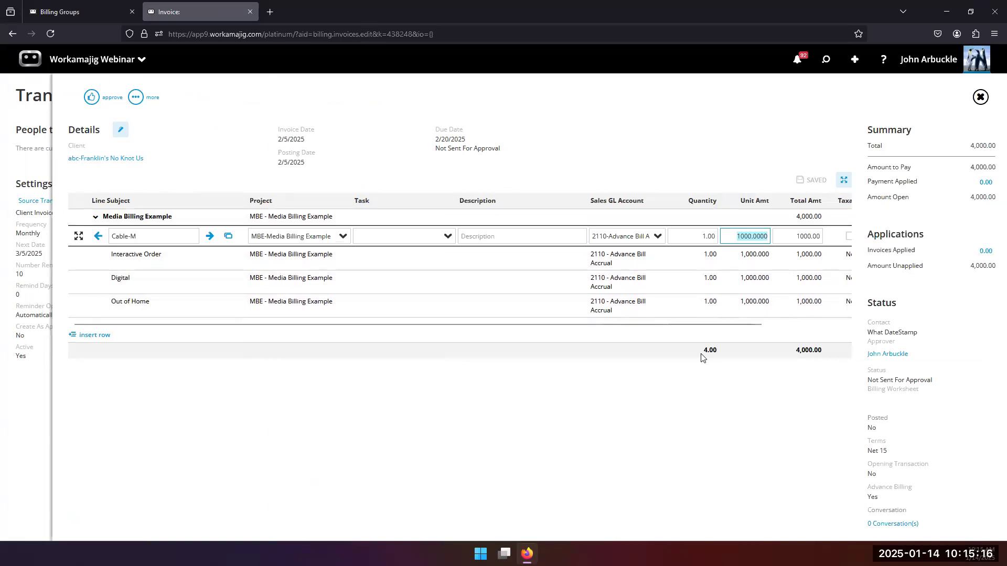
type("500")
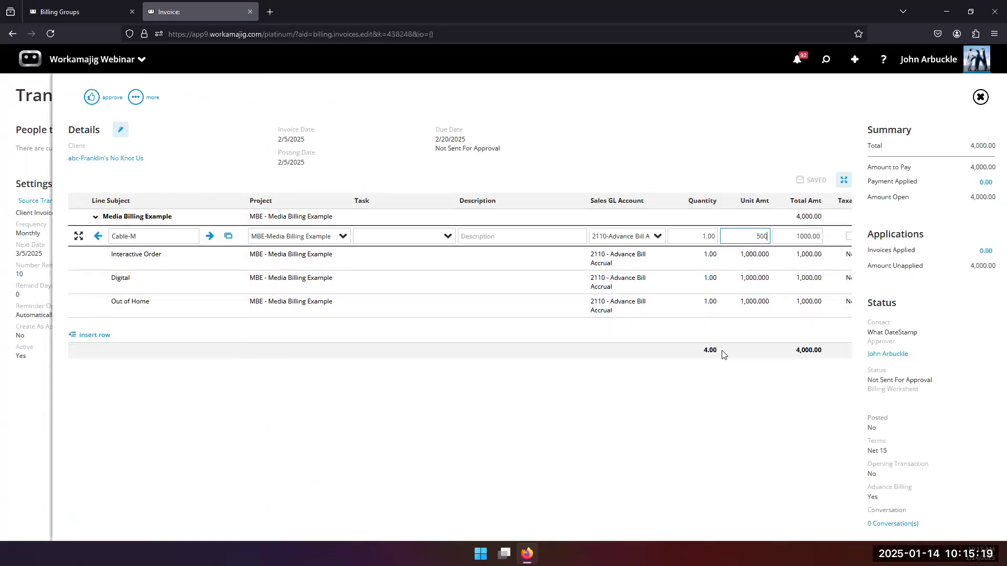
left_click(759, 256)
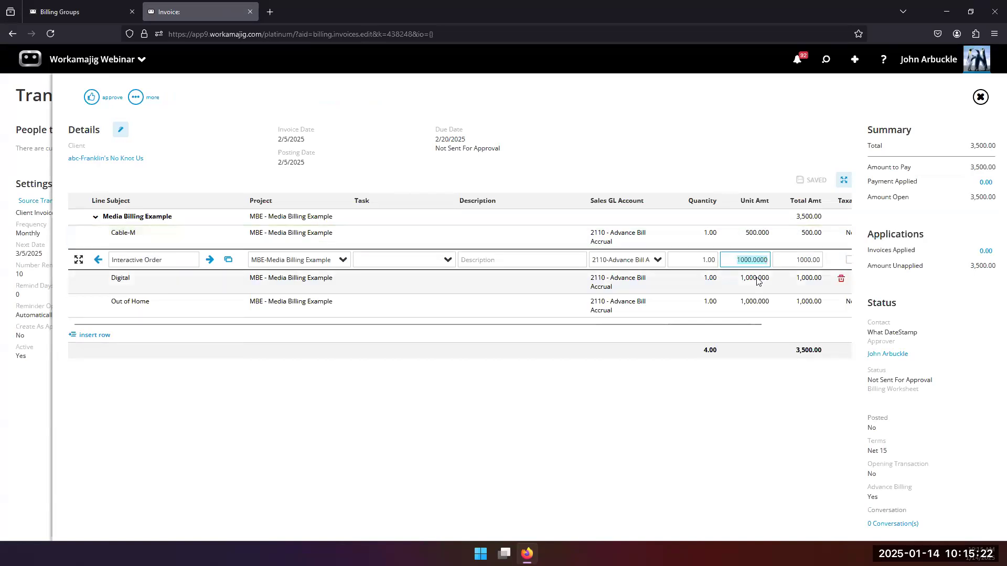
type("15")
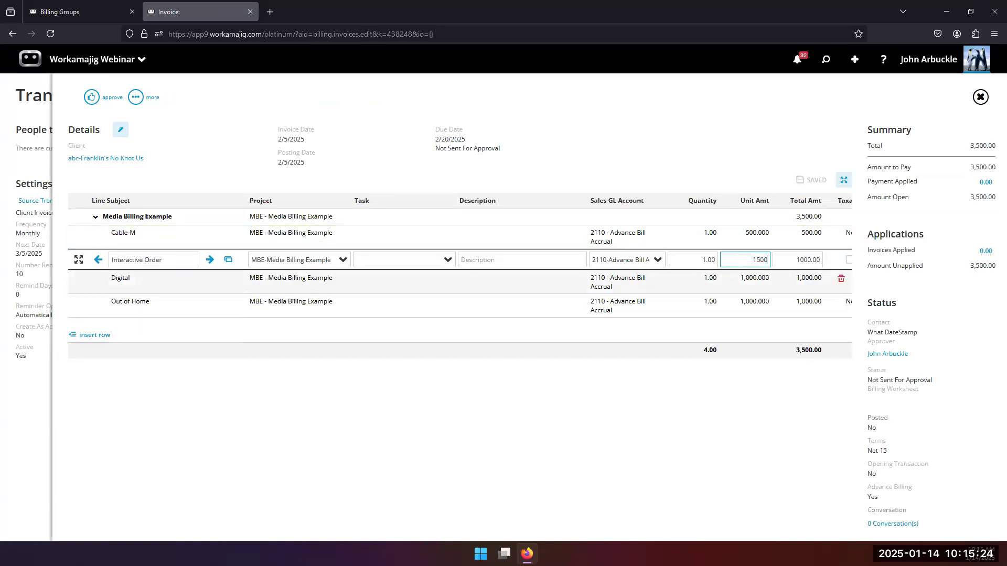
key("Return")
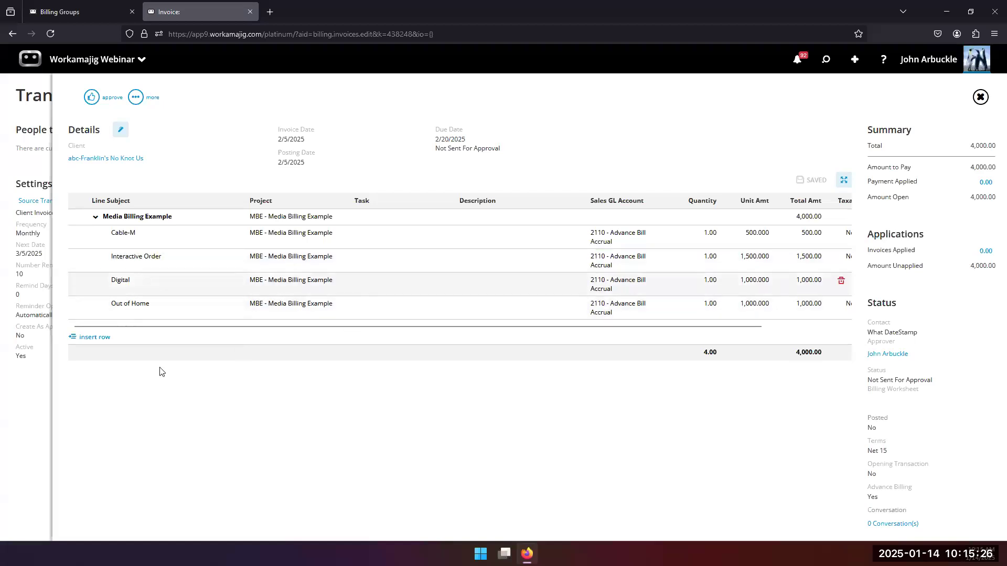
Correct the Out of Home amount to 500 and add a blank fifth line.
left_click(764, 304)
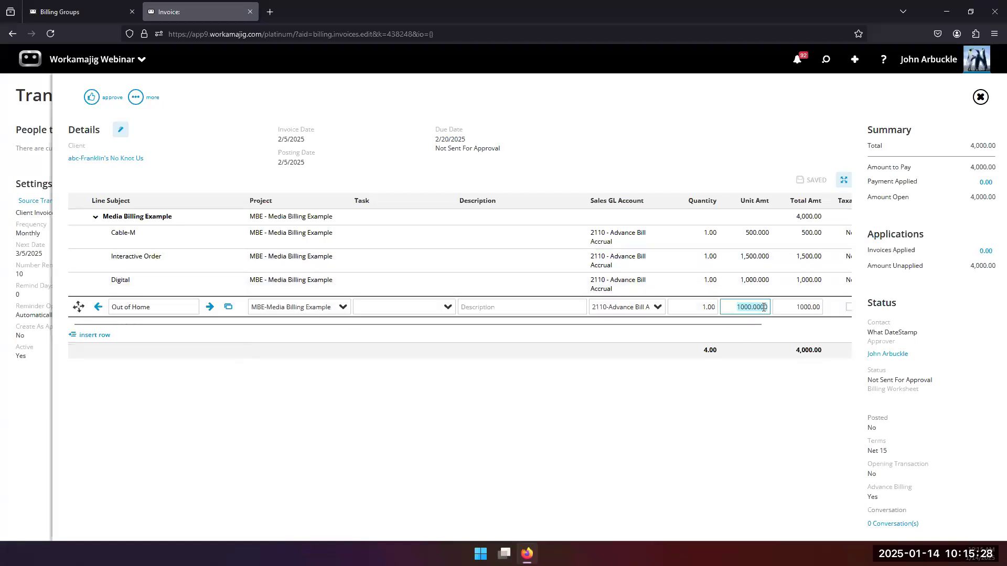
type("5600")
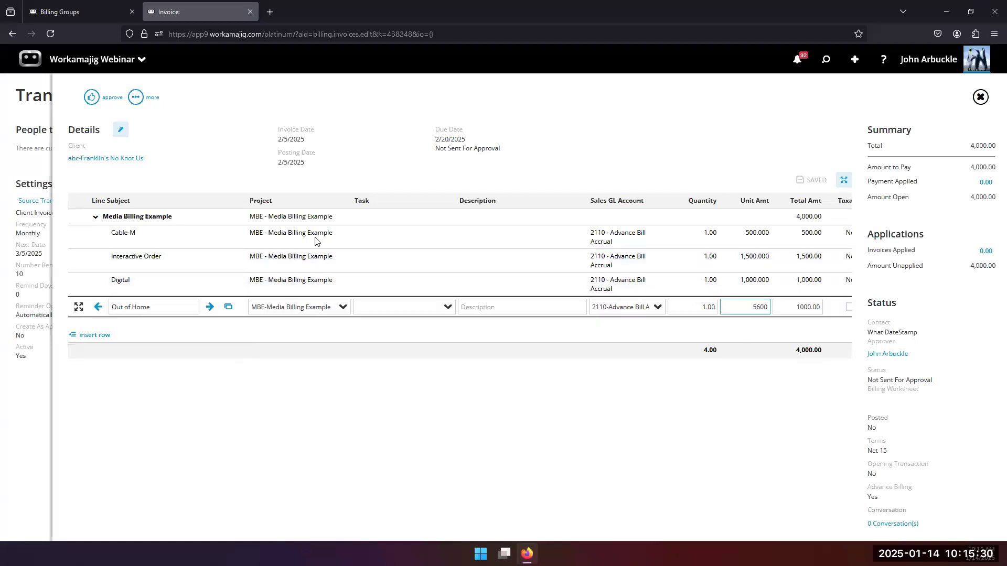
key("Return")
left_click(756, 303)
type("5")
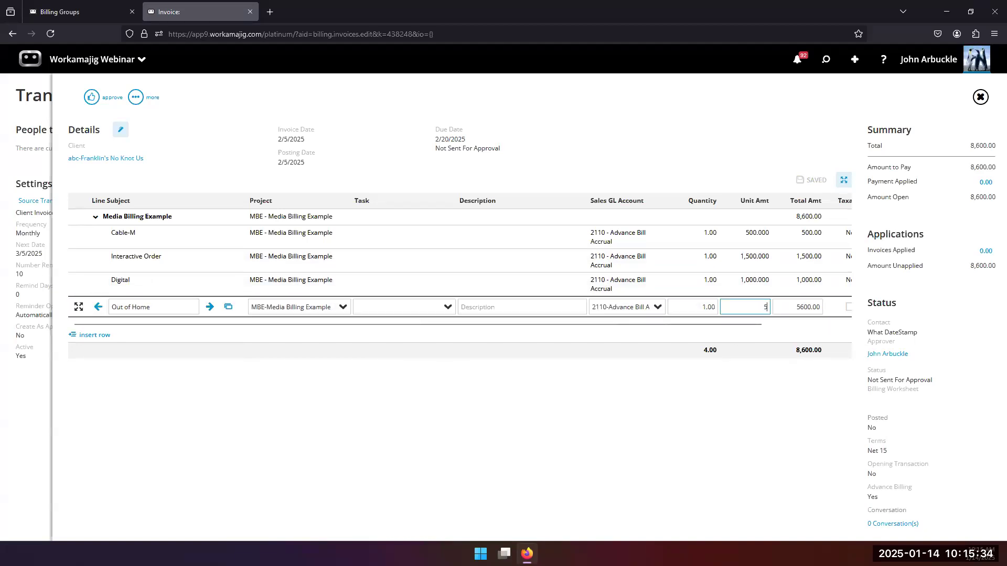
type("000")
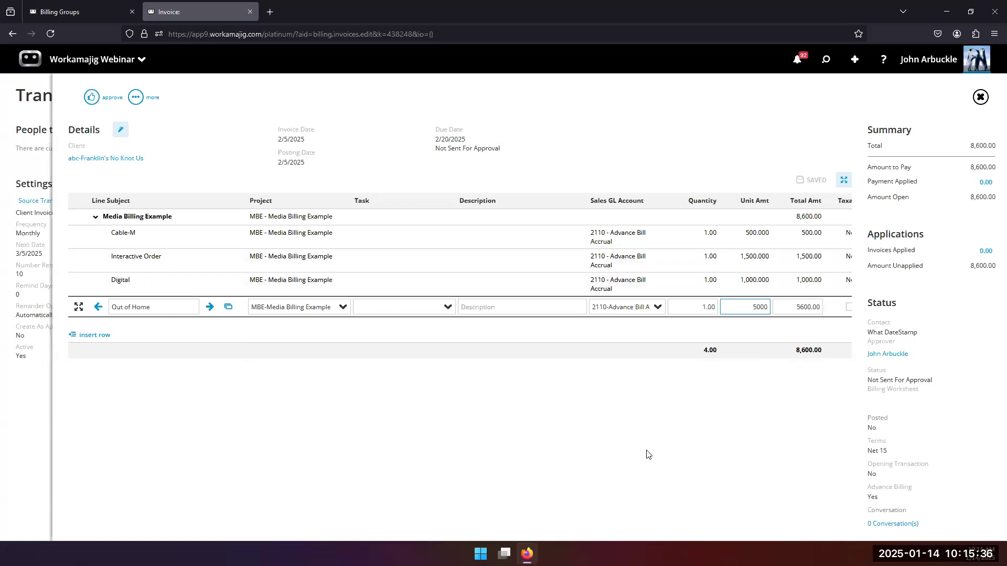
key("Return")
left_click(762, 306)
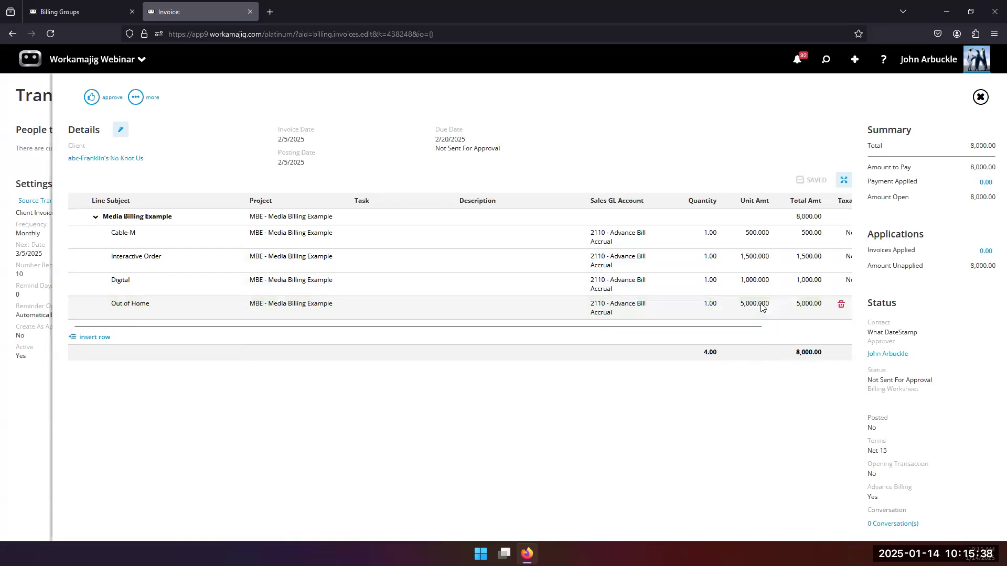
type("500")
key("Return")
left_click(101, 342)
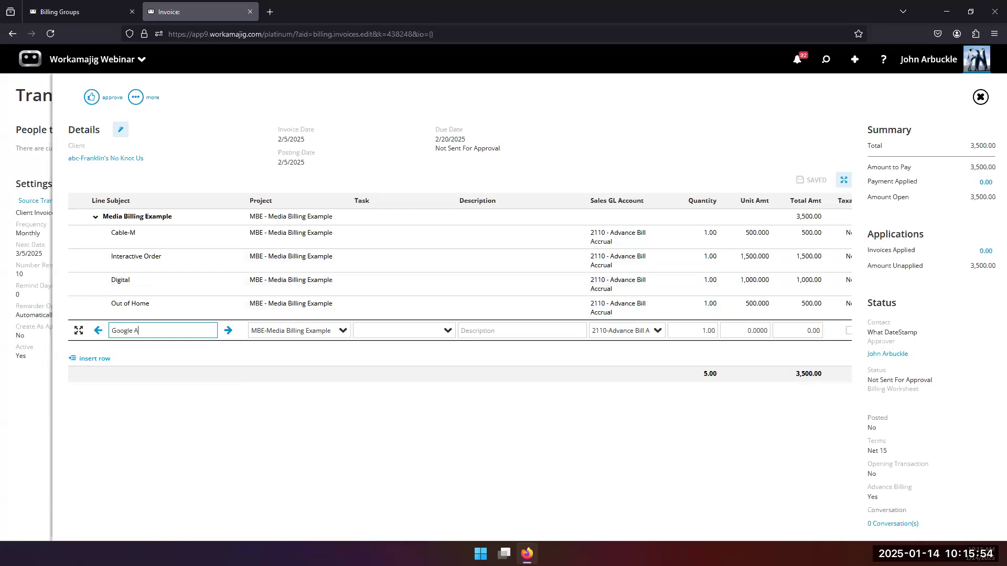
Give the new Google Ad line a unit amount of 500 and save it.
left_click(746, 329)
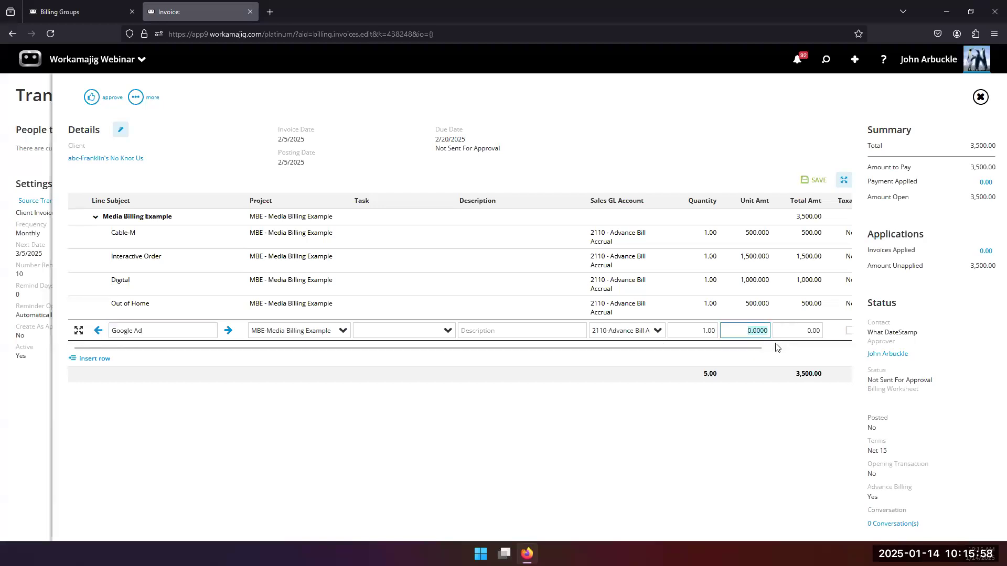
type("5")
left_click(534, 460)
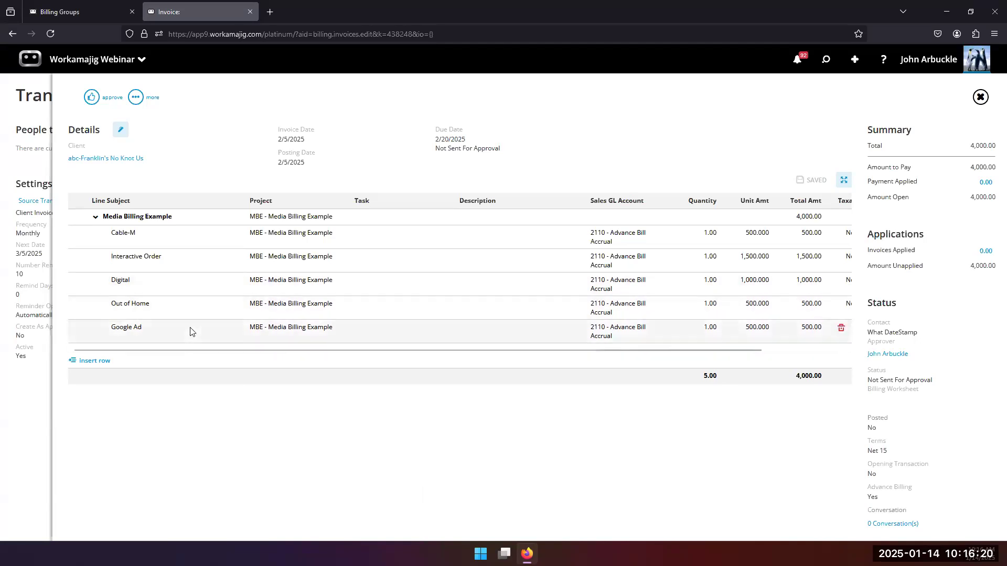
left_click(137, 100)
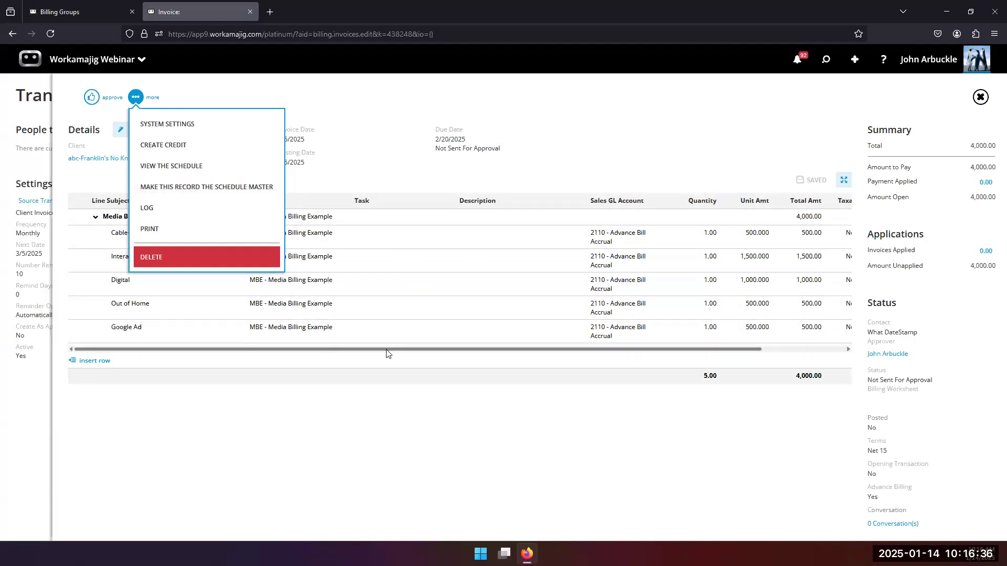
View the invoice's recurring schedule history of two 4,000.00 invoices, then close it.
left_click(20, 414)
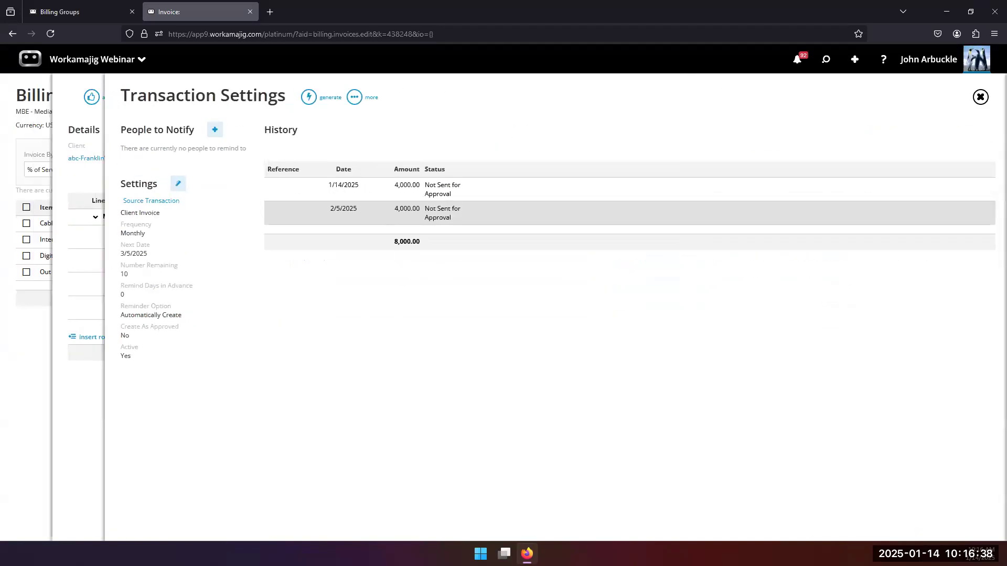
left_click(87, 381)
Review the MBE project's existing advance invoices, then open its dashboard showing 4,500.00 actual billable.
left_click(28, 370)
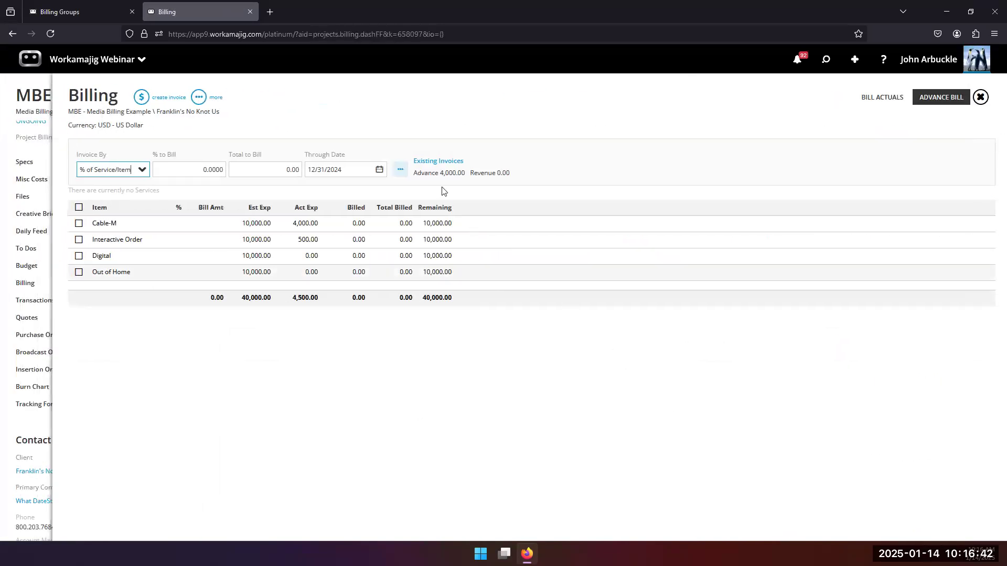
left_click(433, 165)
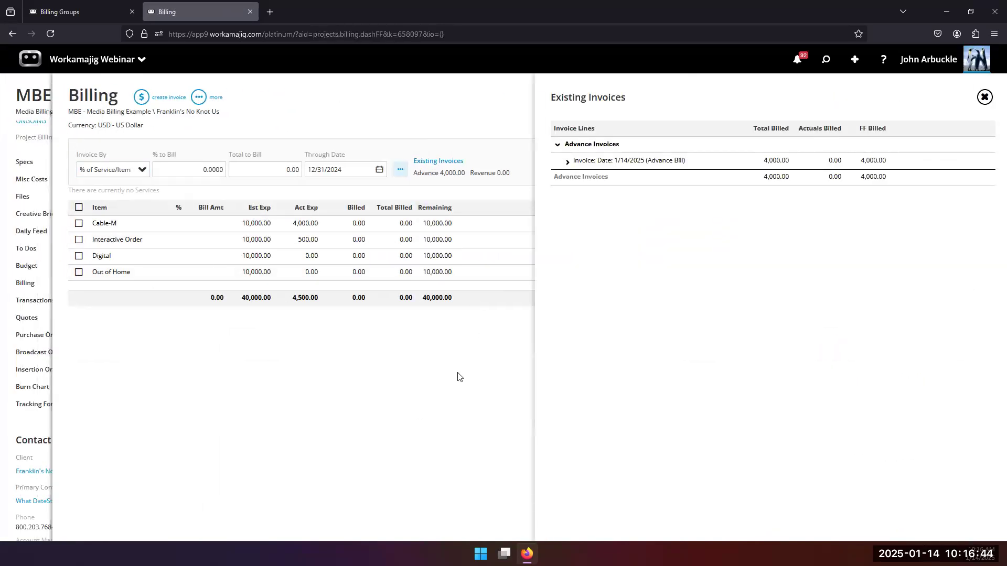
left_click(474, 374)
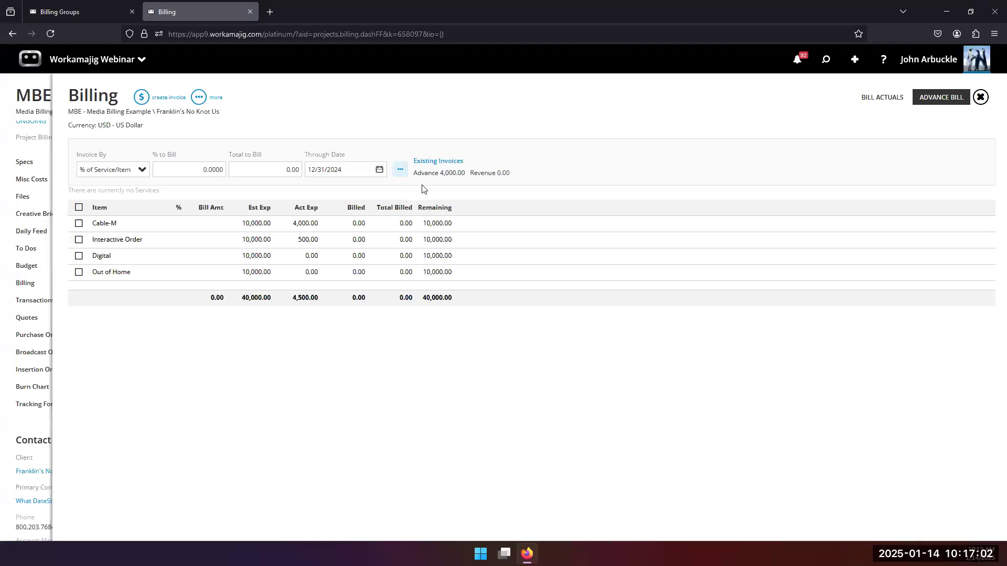
left_click(438, 162)
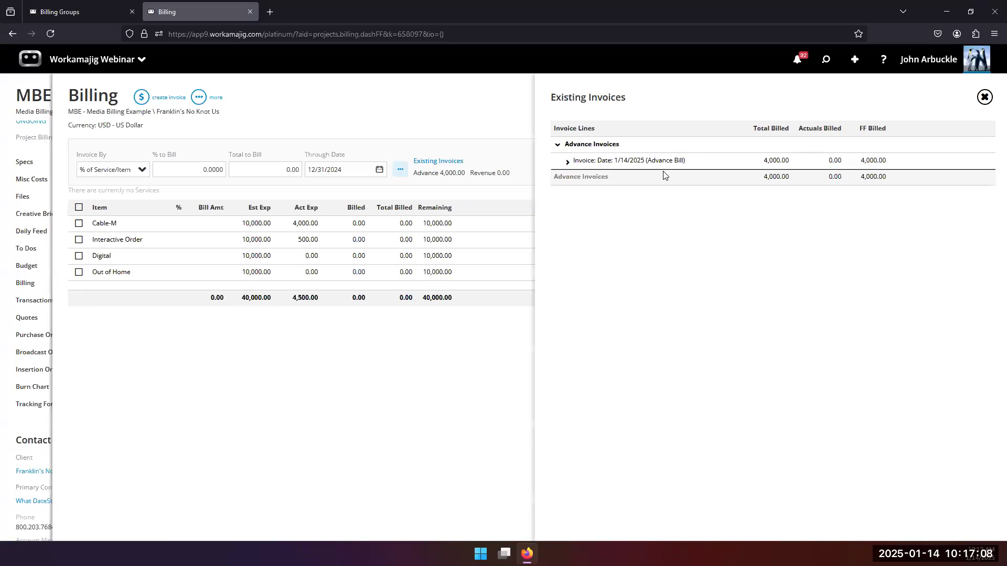
left_click(23, 417)
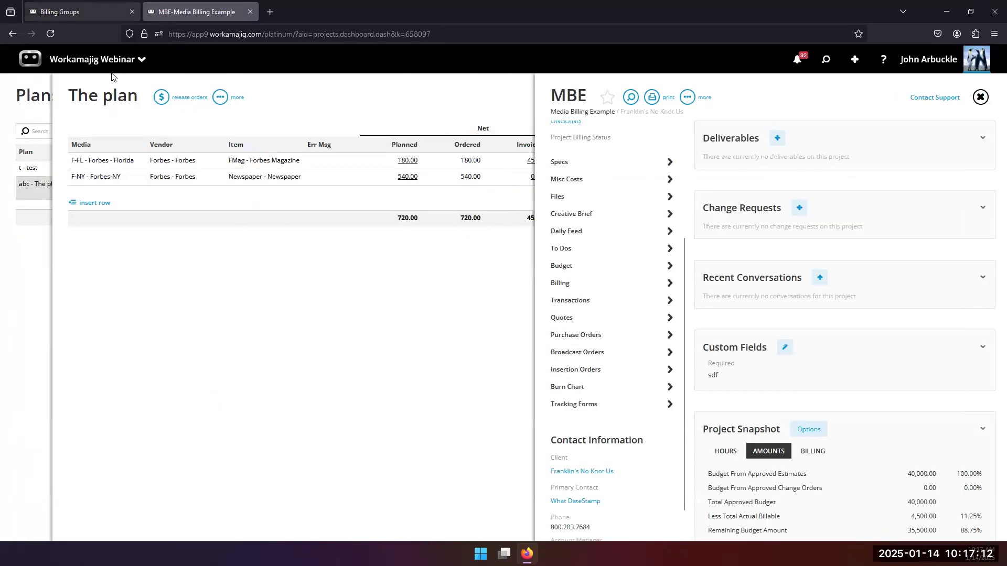
Open the Today - Billing page from the billing role's apps.
left_click(78, 12)
left_click(72, 61)
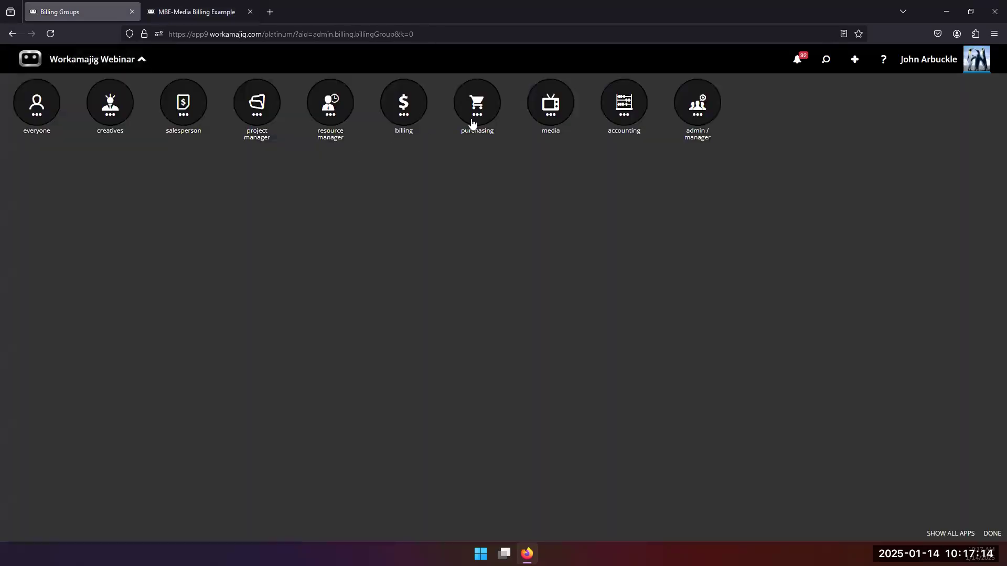
left_click(390, 112)
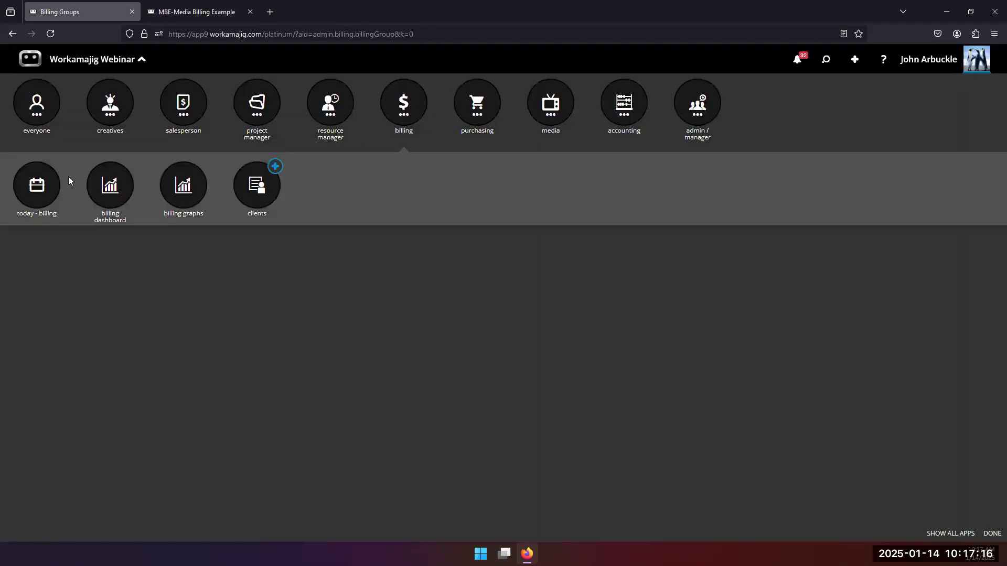
left_click(44, 201)
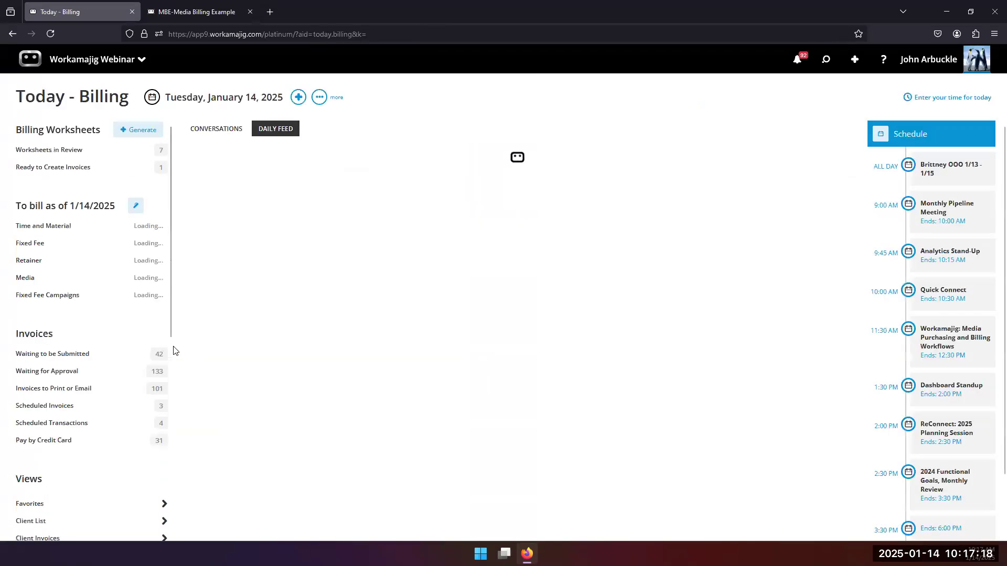
scroll(94, 364, "down", 2)
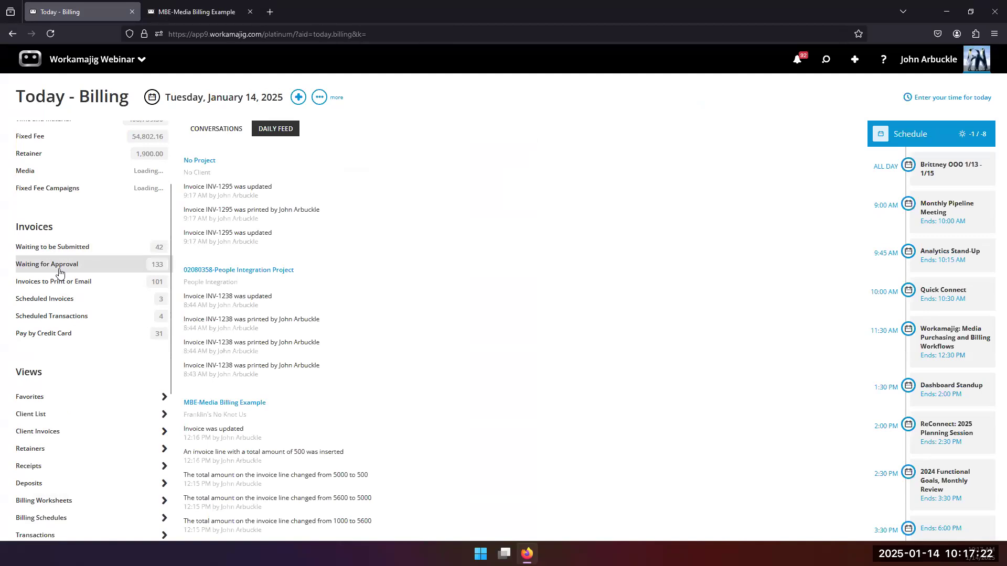
Review invoices waiting to be submitted sorted by Invoice Date, then list those waiting for approval.
left_click(66, 251)
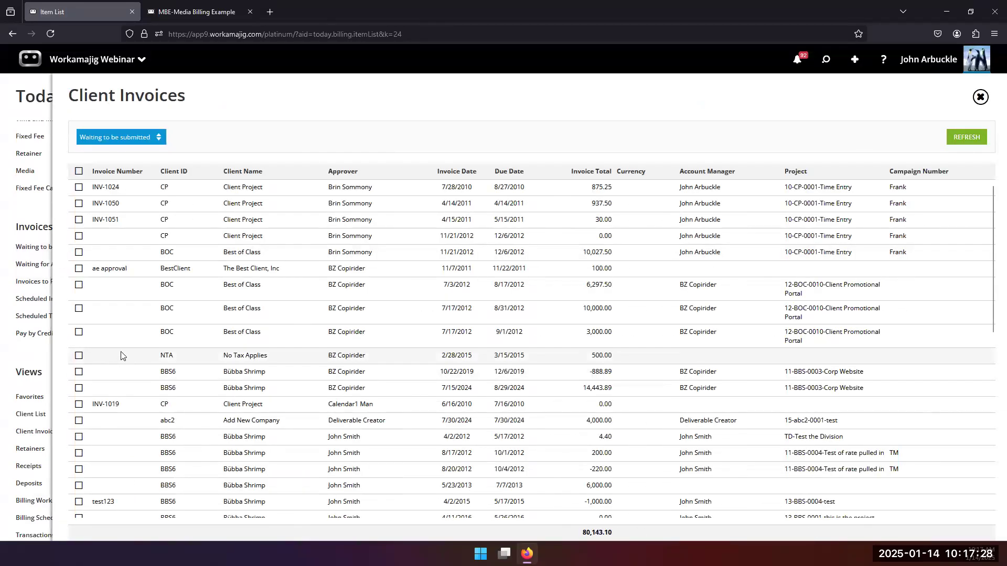
left_click(456, 173)
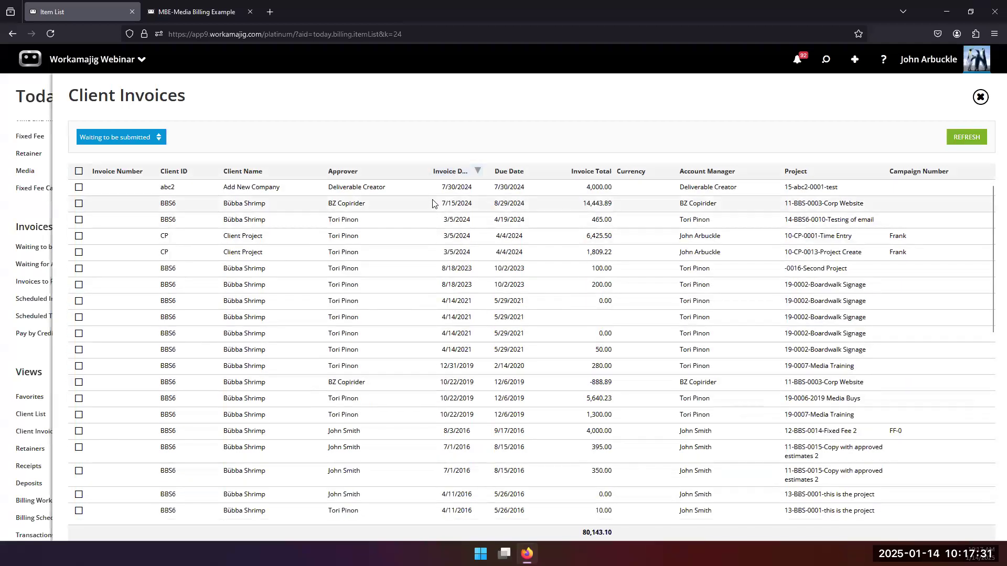
left_click(459, 169)
scroll(346, 376, "down", 5)
scroll(346, 376, "down", 3)
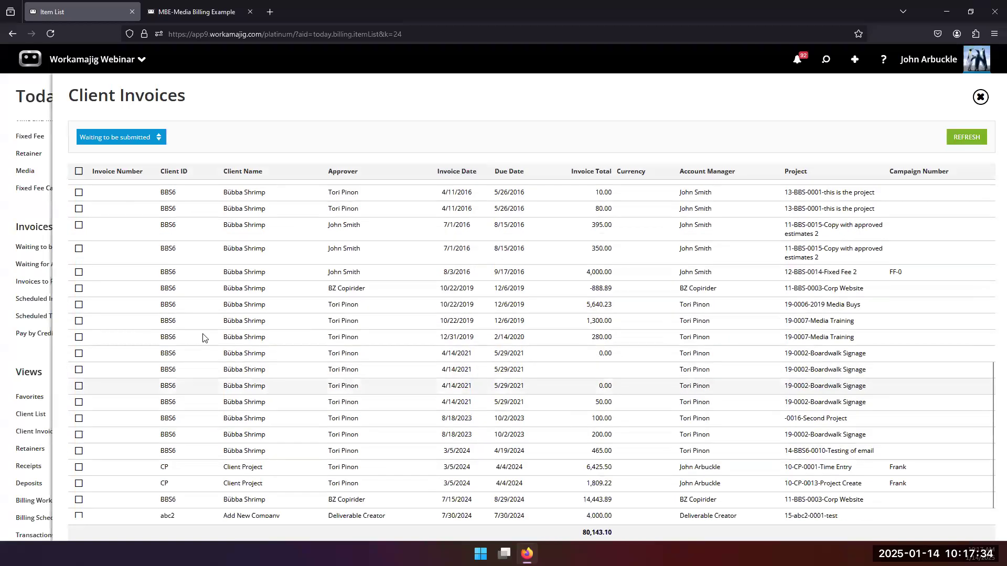
left_click(49, 266)
left_click(49, 266)
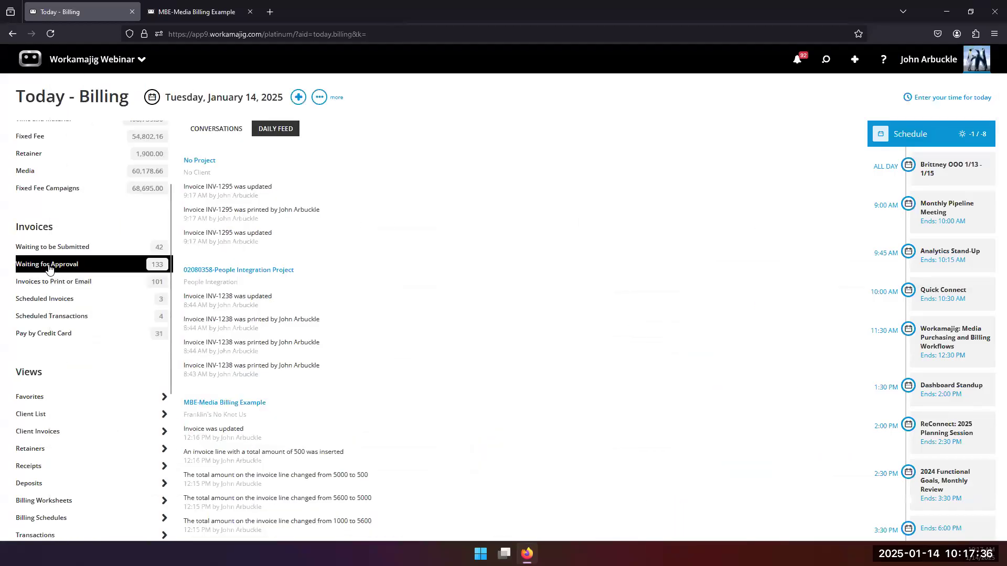
Sort by Invoice Date and inspect the 1/14/2025 MBE invoice with four 1,000.00 media lines.
left_click(501, 174)
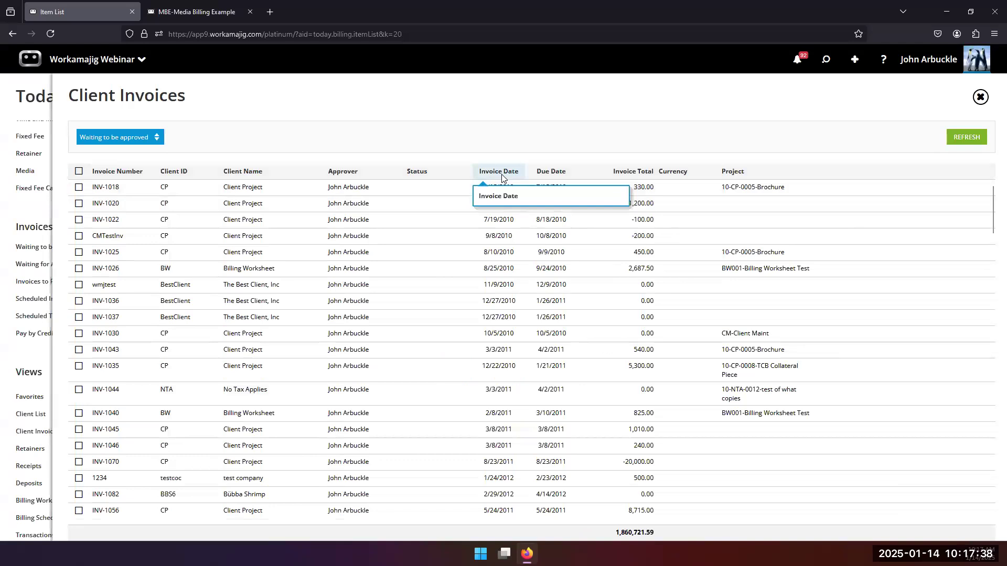
left_click(502, 176)
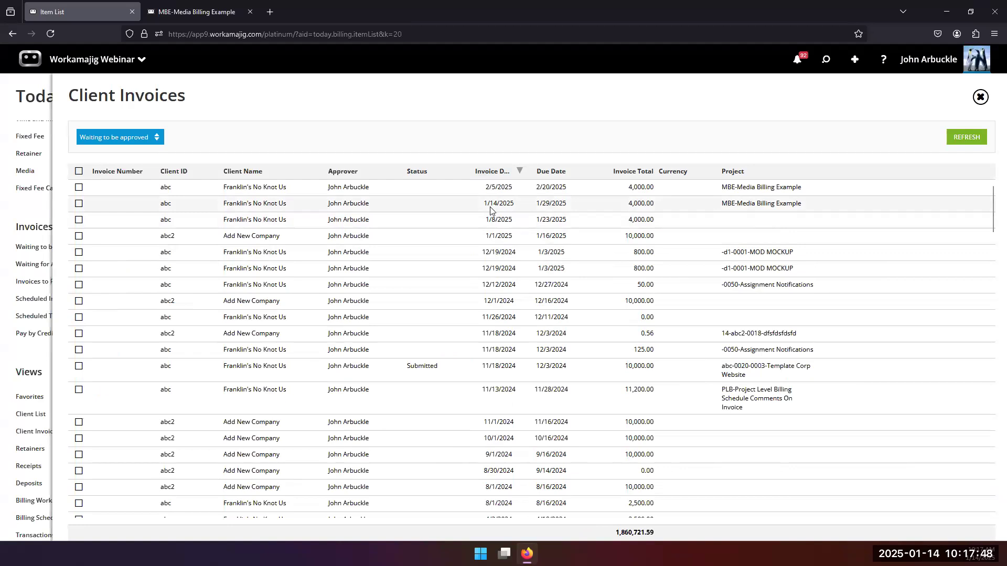
left_click(78, 203)
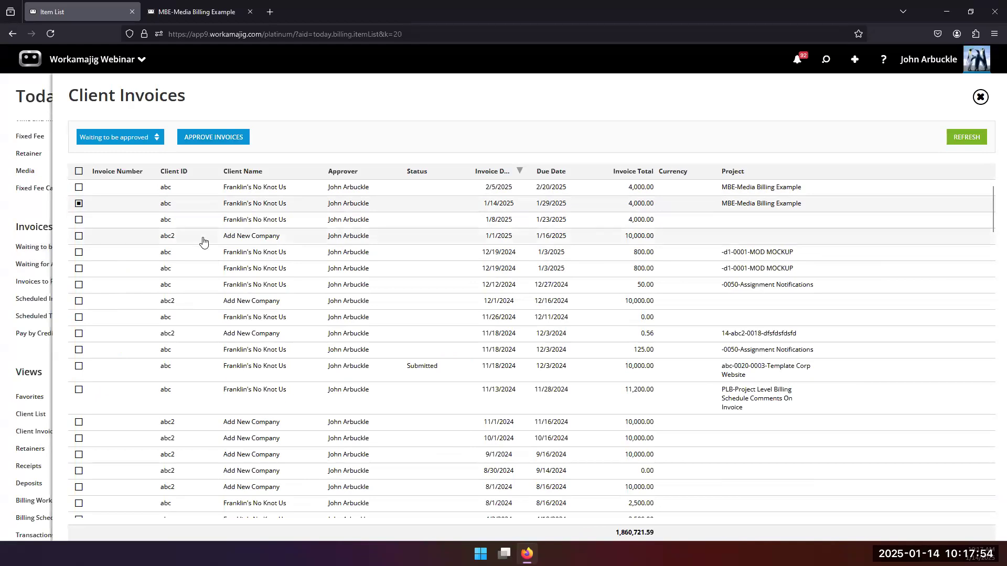
left_click(166, 204)
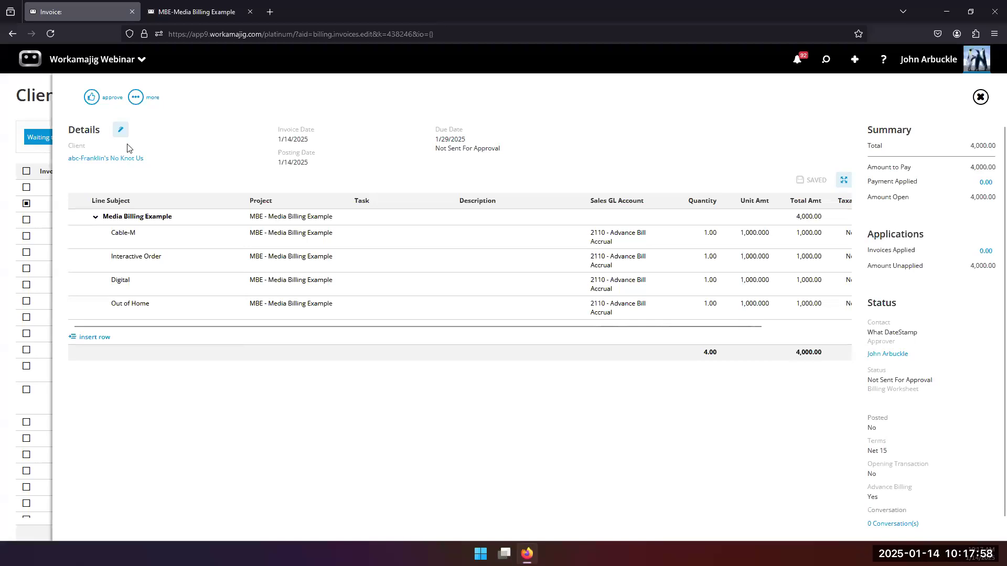
left_click(21, 289)
left_click(29, 354)
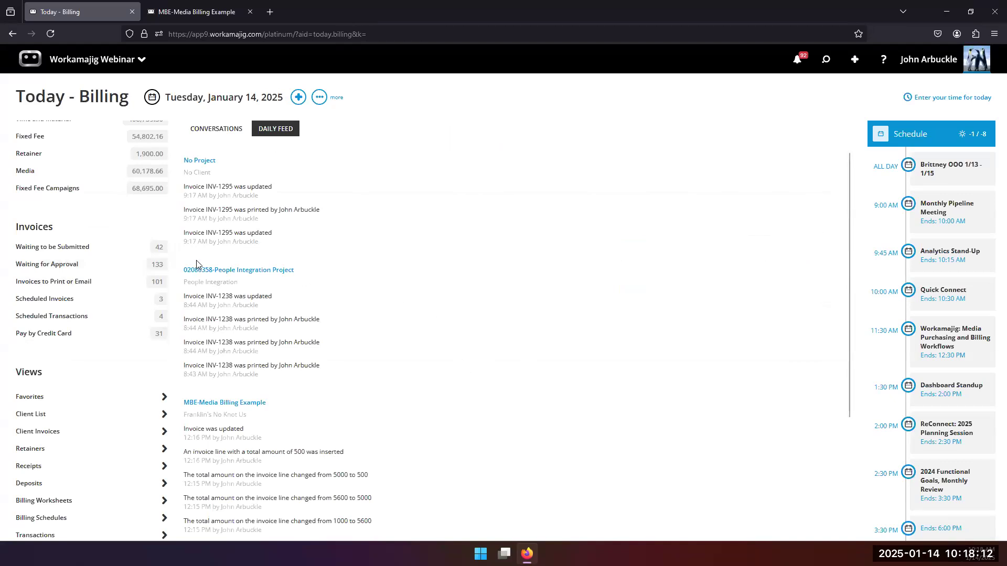
Check the MBE project's billing options show billing group MEDIA-MEDIA, then close the settings.
scroll(126, 259, "up", 1)
scroll(125, 259, "up", 2)
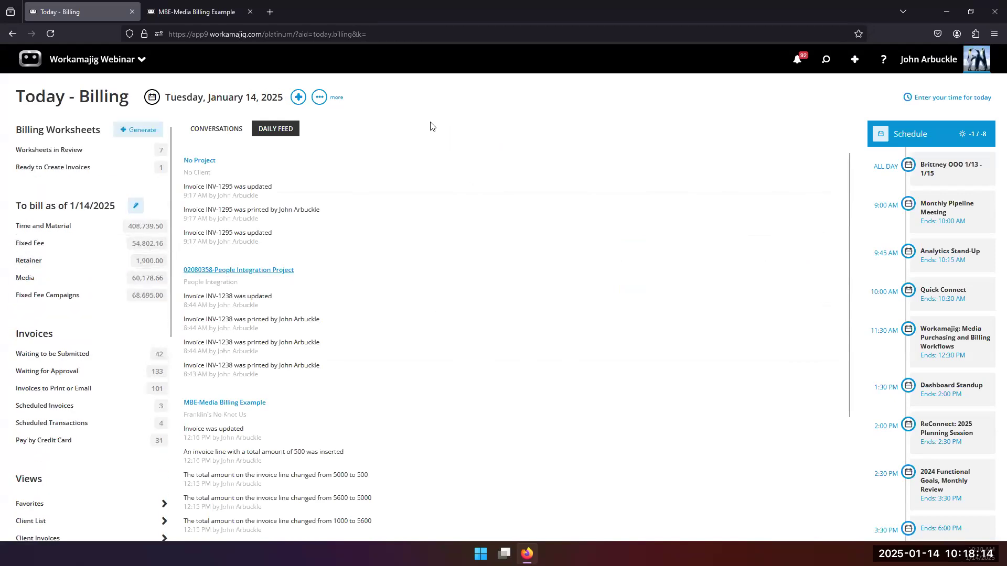
left_click(208, 12)
scroll(600, 361, "up", 3)
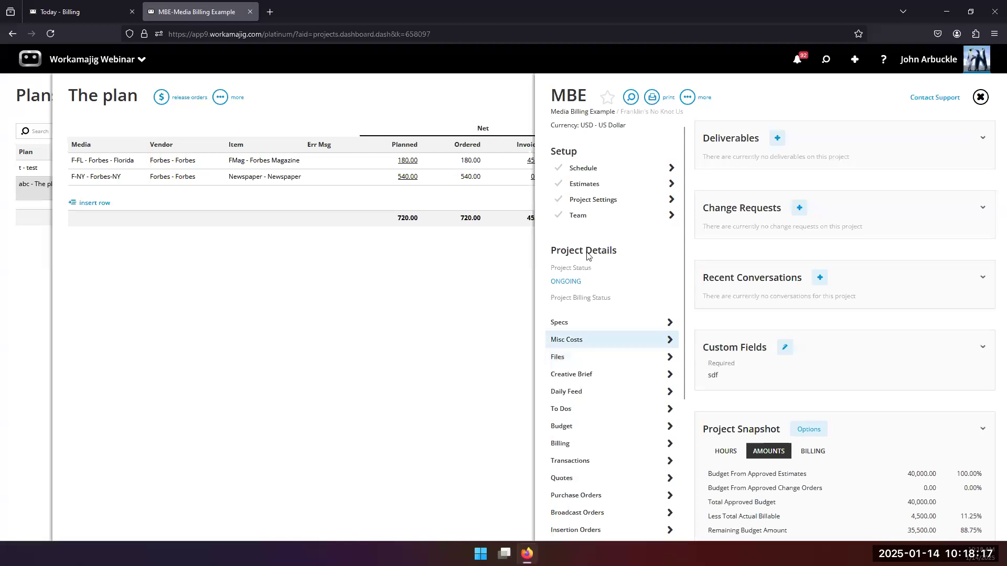
left_click(590, 200)
left_click(632, 200)
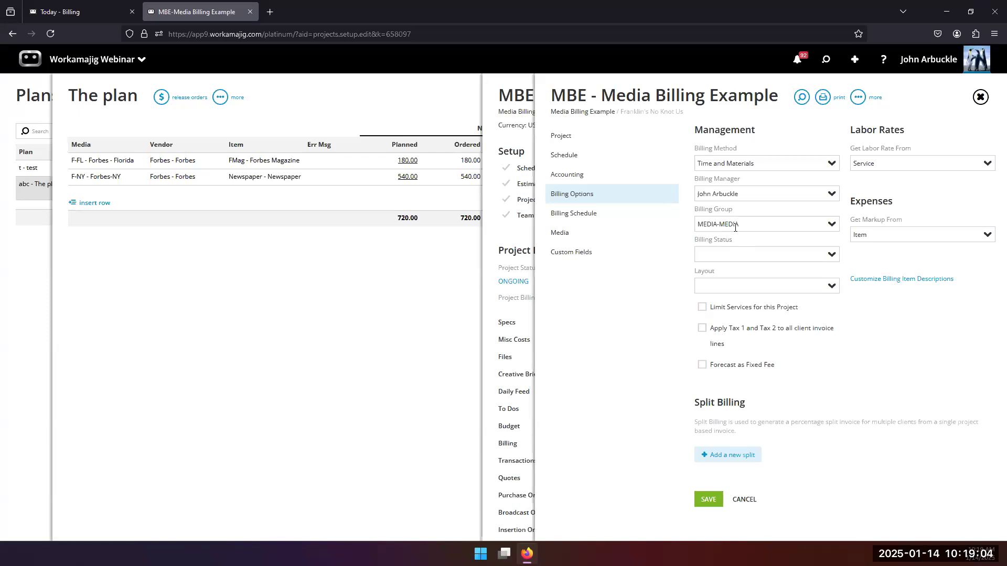
left_click(204, 449)
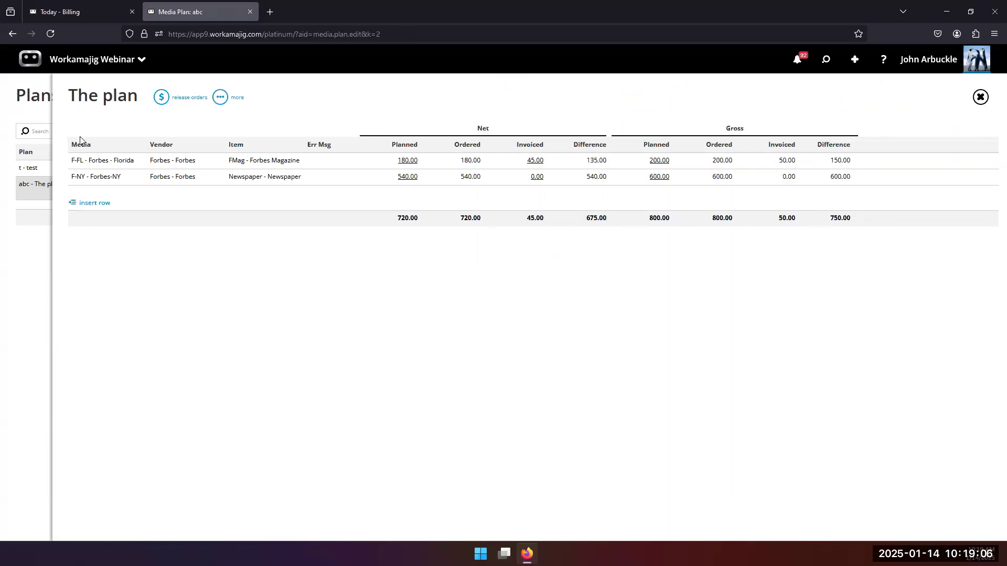
Search for worksheets to generate in billing group MEDIA with Billing Manager as approver.
left_click(99, 11)
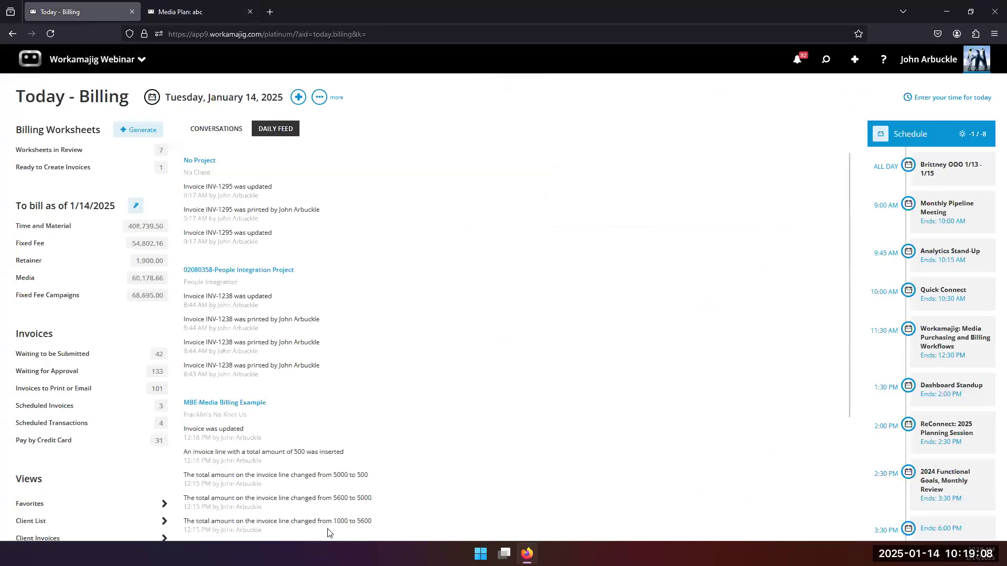
left_click(124, 131)
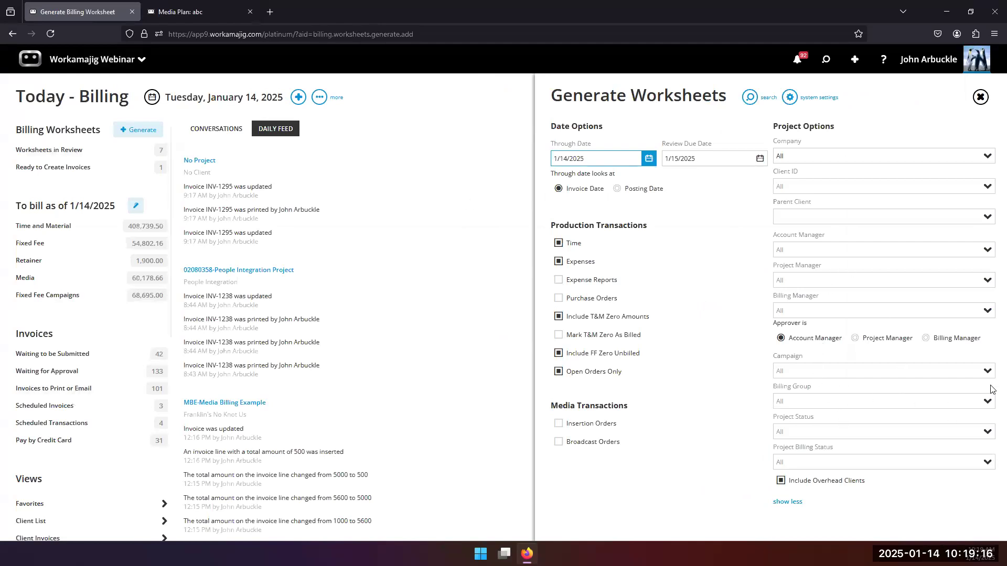
left_click(982, 407)
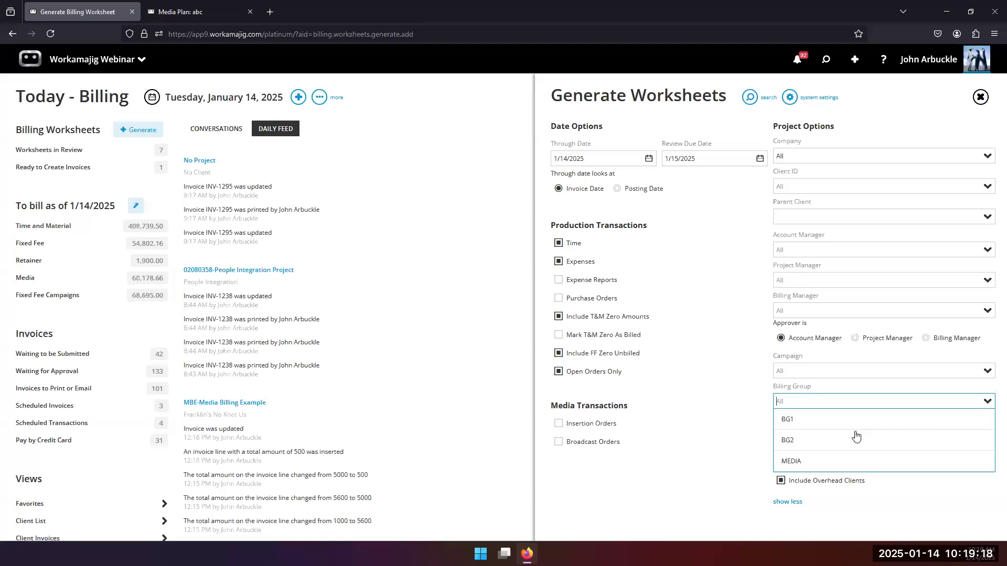
left_click(819, 462)
left_click(950, 340)
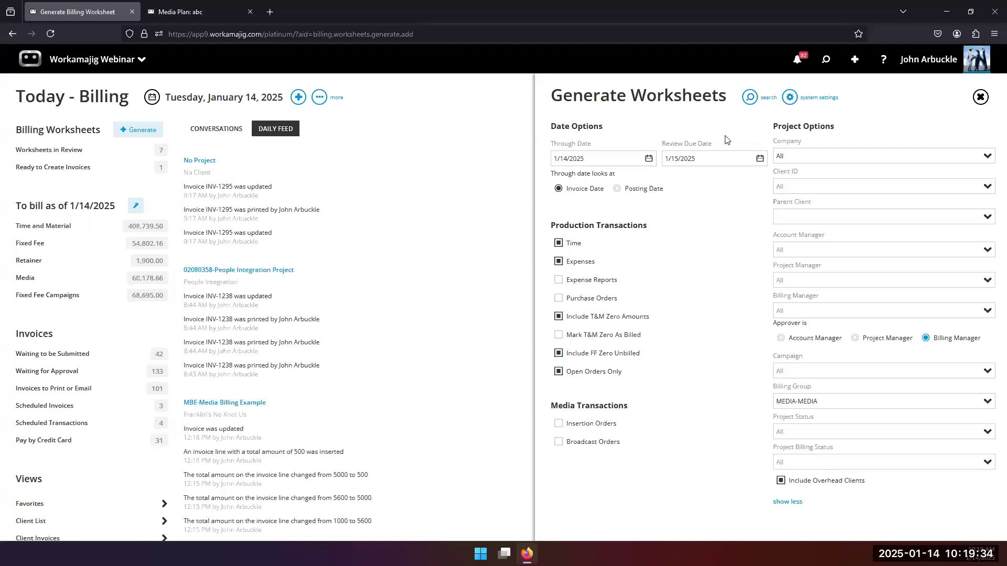
left_click(747, 100)
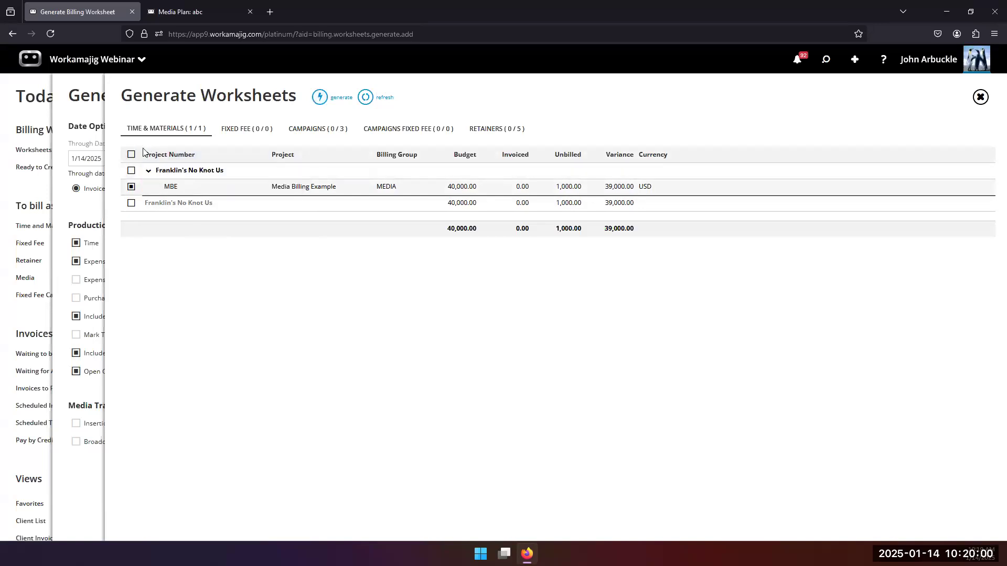
Generate an MBE billing worksheet from the Franklin's No Knot Us group and list worksheets awaiting review.
left_click(131, 170)
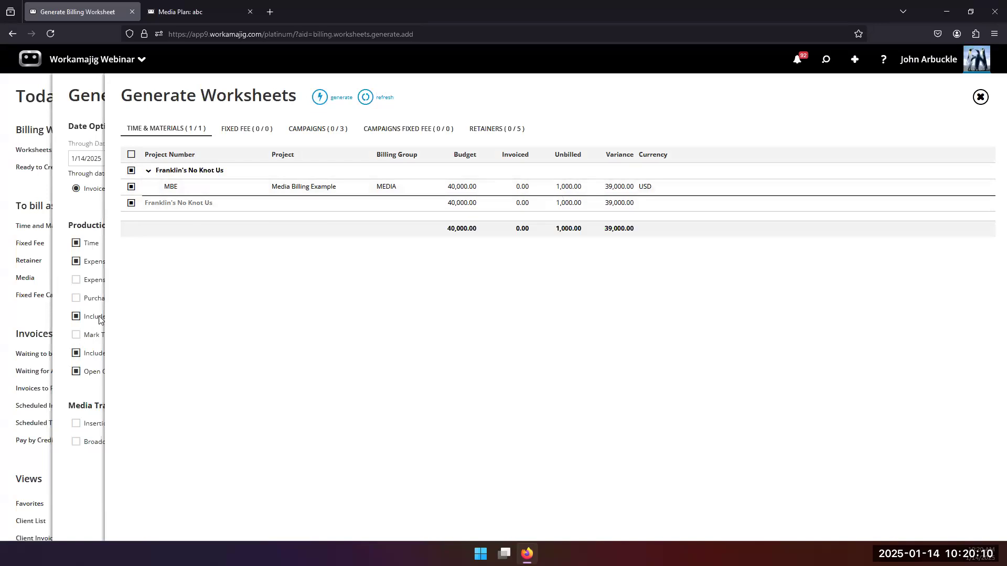
left_click_drag(306, 187, 302, 198)
left_click(319, 97)
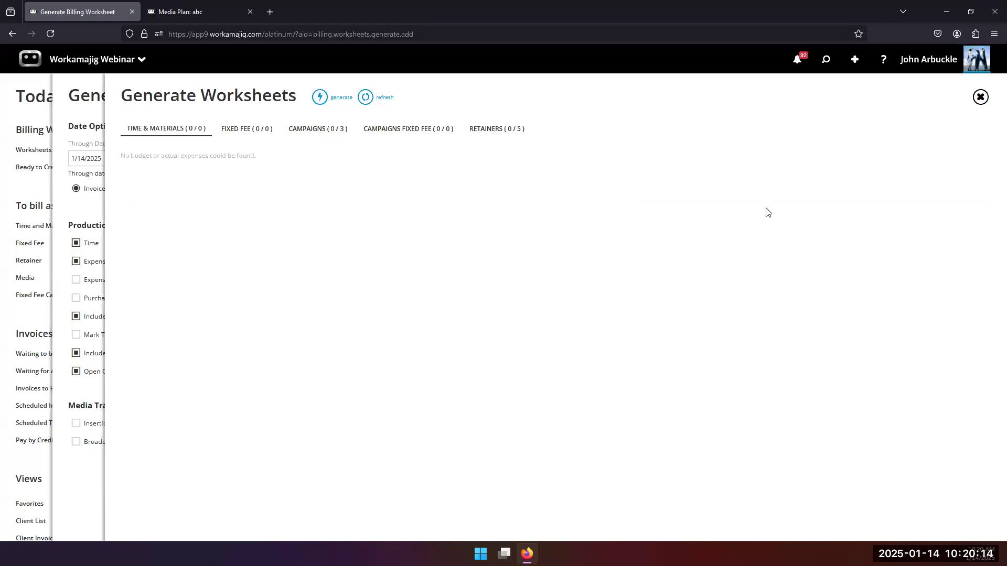
left_click(791, 64)
left_click(760, 208)
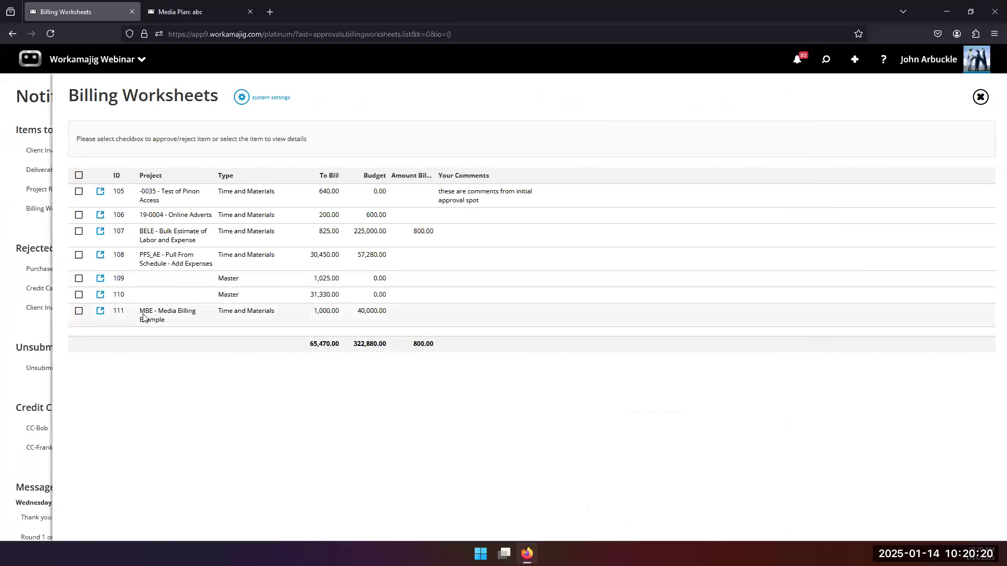
Open worksheet 111's full details, then check a recently viewed invoice.
left_click(160, 321)
left_click(164, 437)
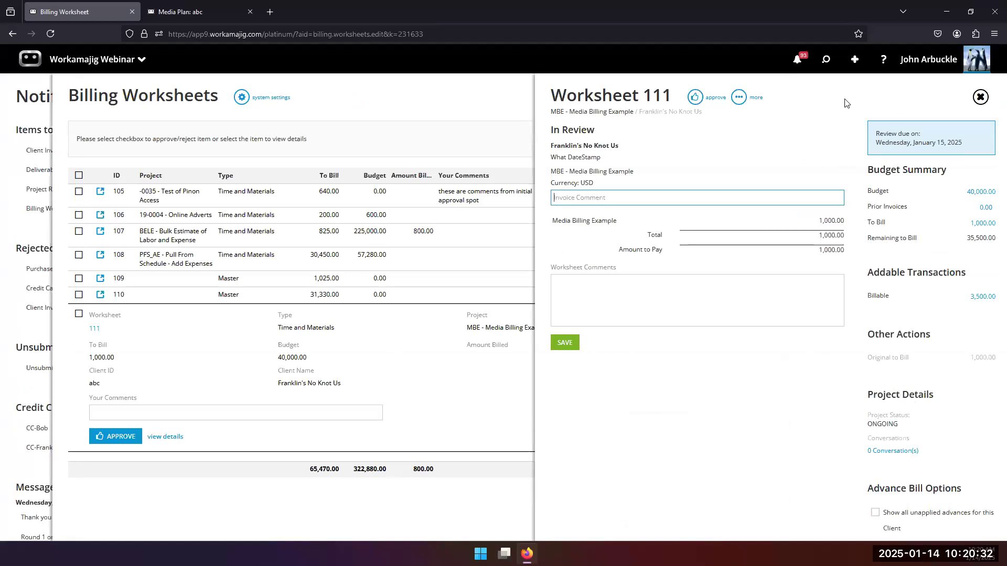
left_click(826, 61)
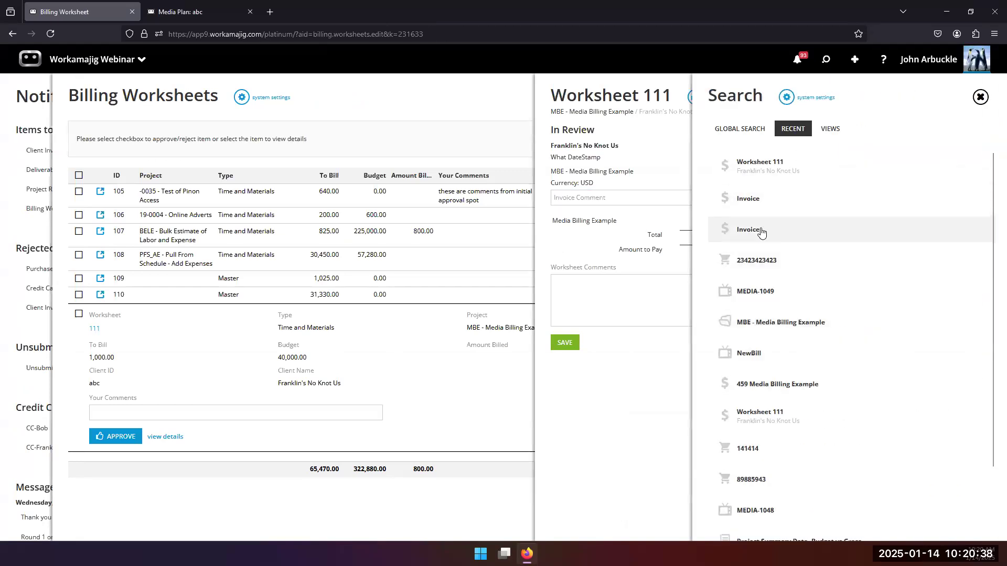
left_click(762, 231)
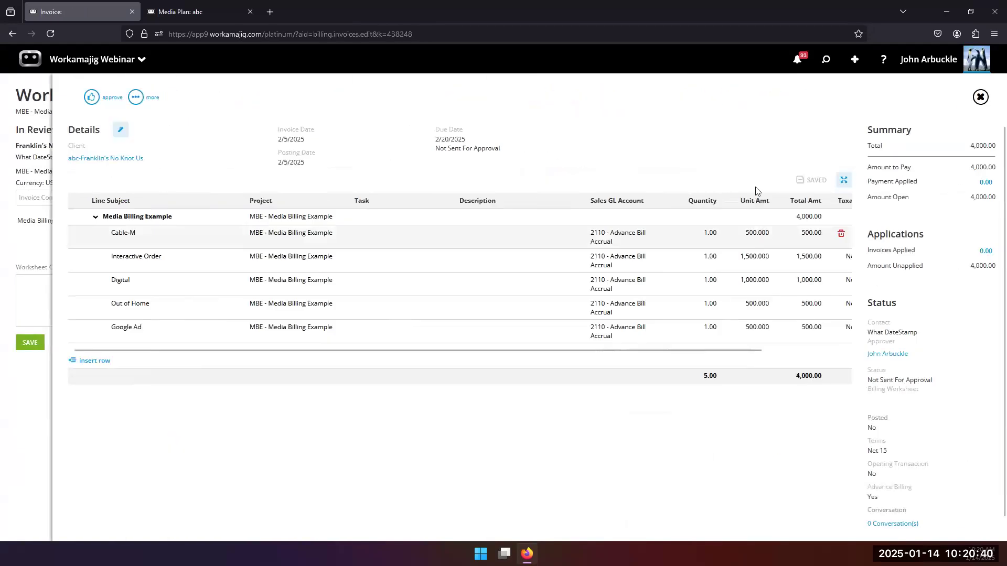
left_click(979, 97)
Approve the 1/14/2025 MBE invoice (INV-1312, 4,000.00) and reopen worksheet 111.
left_click(827, 60)
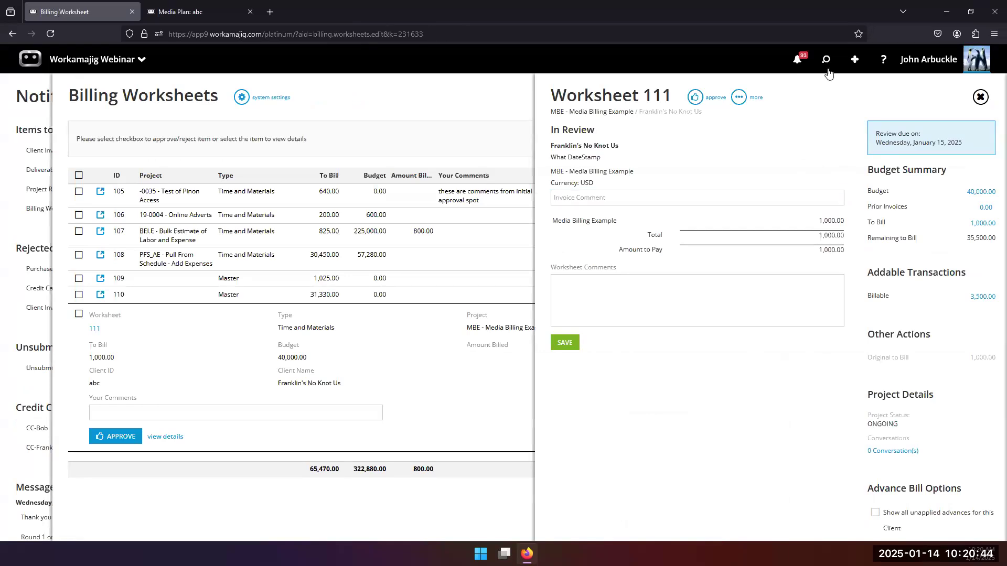
left_click(769, 233)
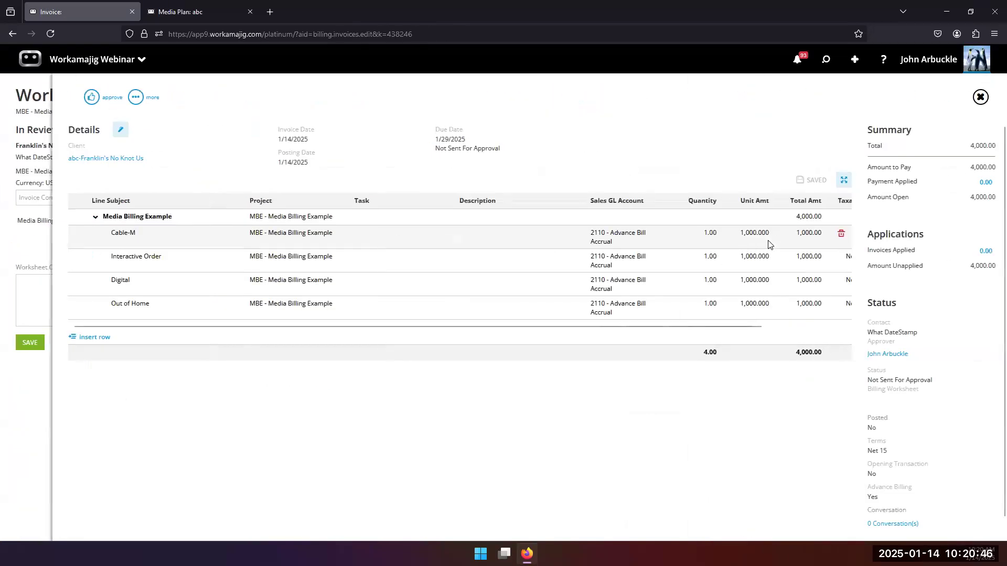
left_click(100, 96)
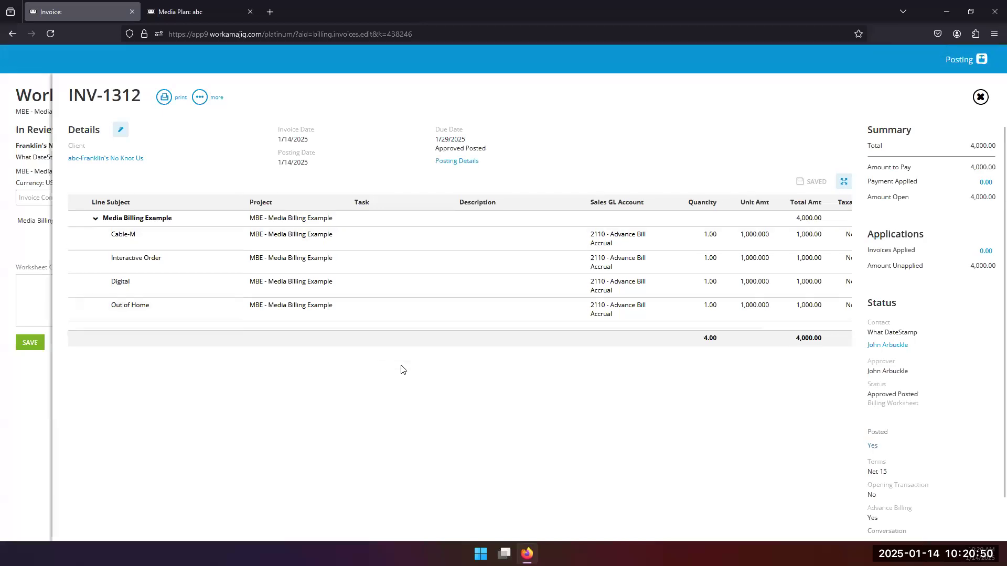
left_click(980, 97)
left_click(438, 377)
left_click(157, 437)
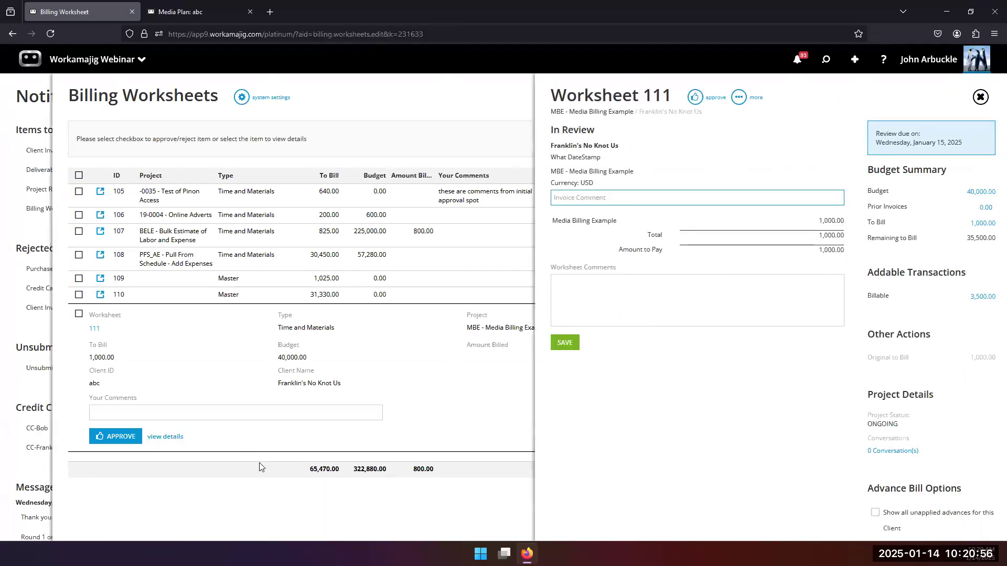
Toggle showing the client's unapplied advances on worksheet 111, reloading the page in between.
left_click(876, 514)
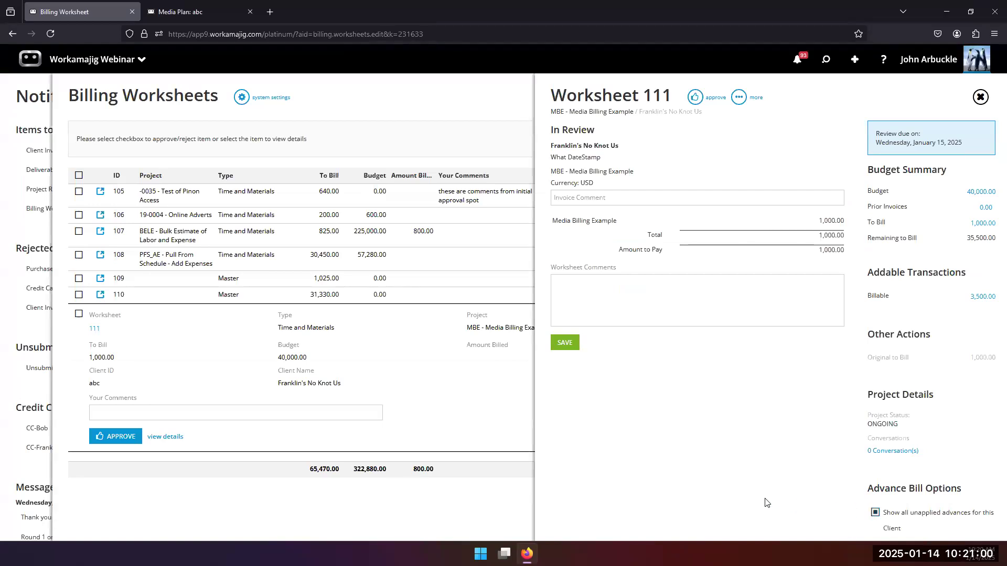
left_click(50, 34)
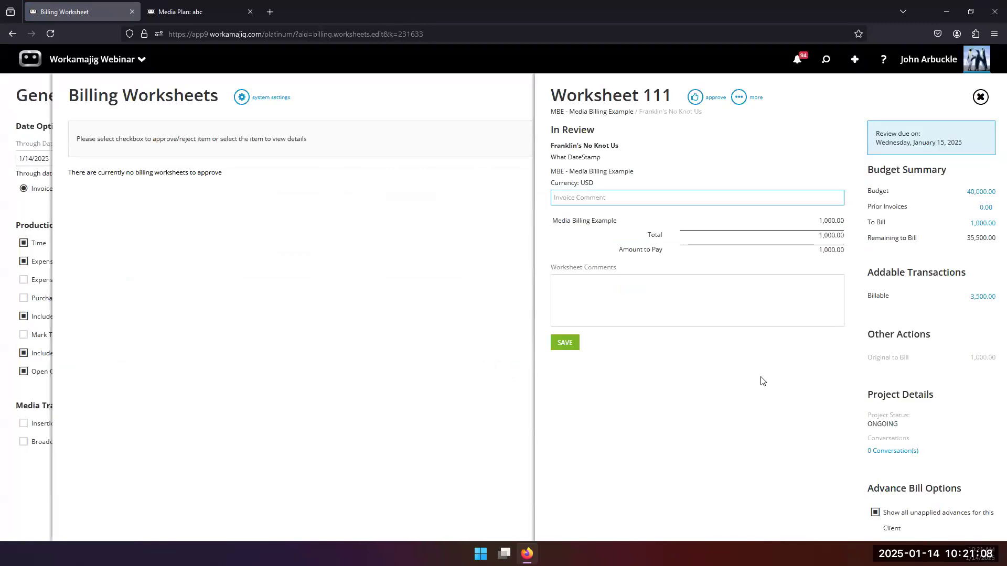
left_click(873, 513)
left_click(873, 513)
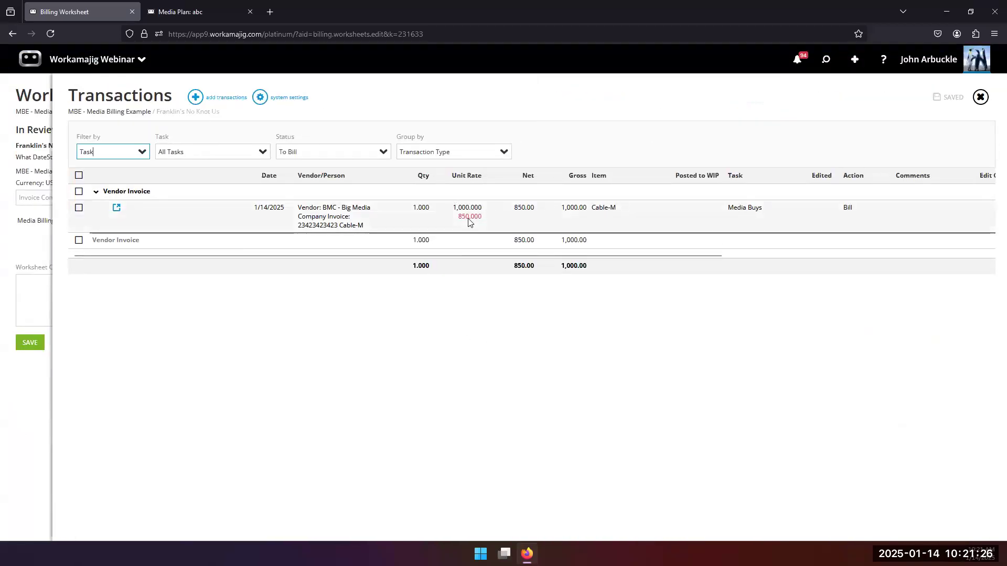
Inspect the Cable-M vendor invoice transaction's gross amount, then return to the Generate Worksheets options.
left_click(315, 213)
left_click(283, 272)
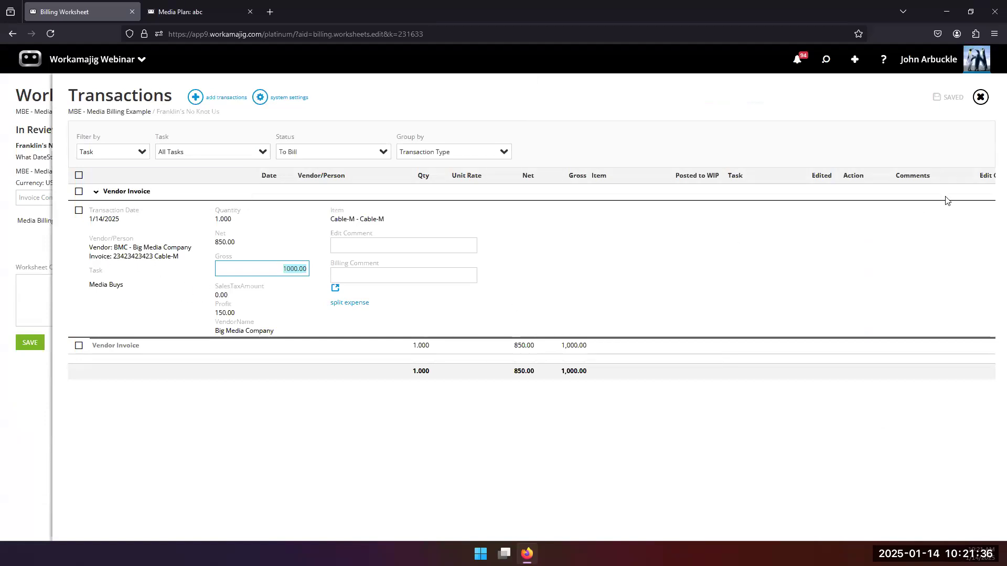
left_click(980, 97)
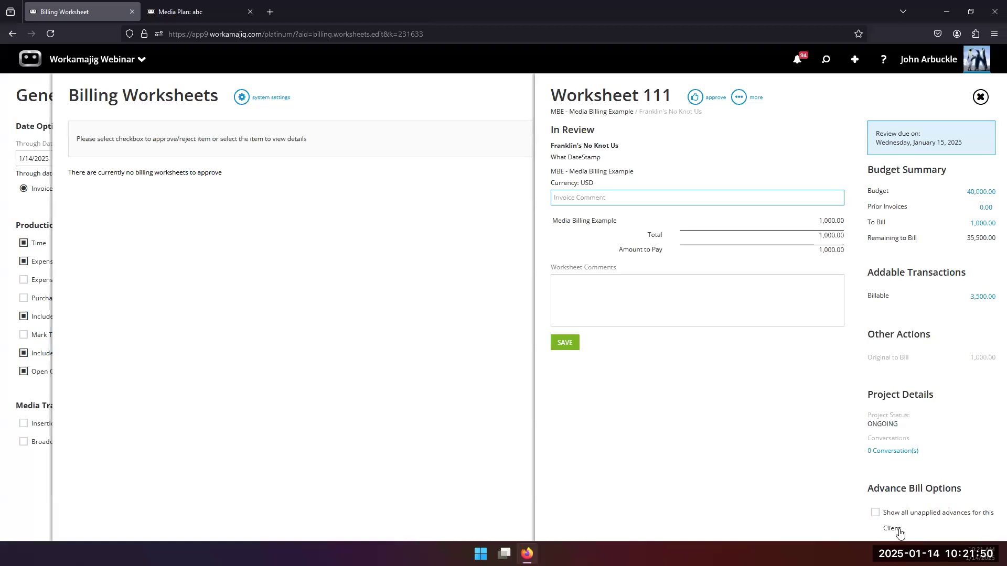
left_click(873, 513)
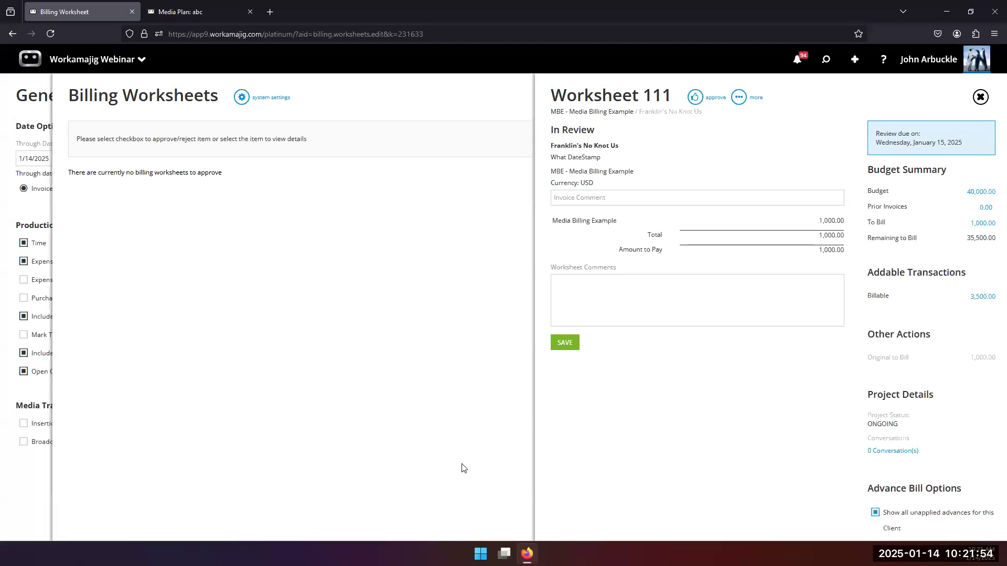
left_click(22, 214)
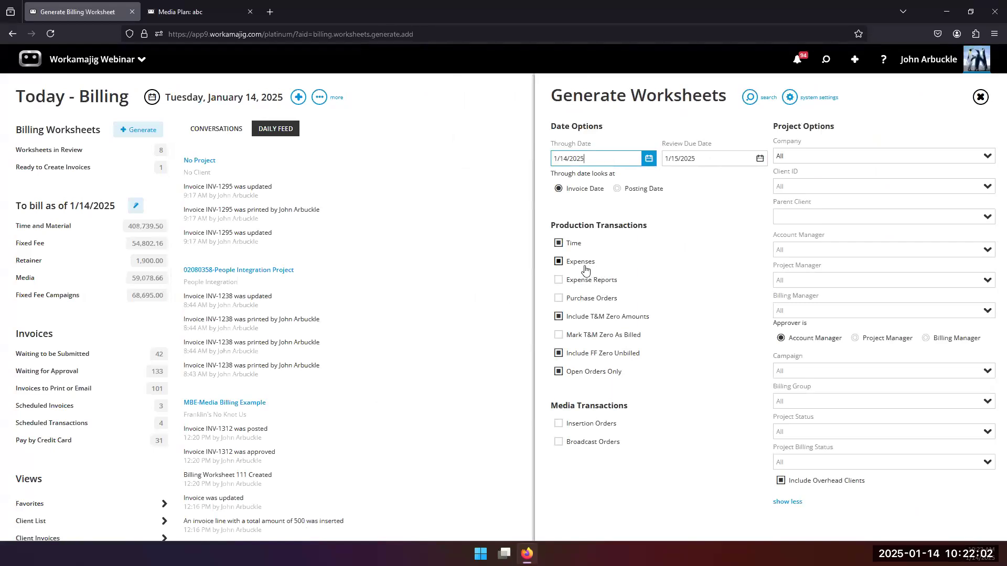
Make Billing Manager the worksheet approver and approve invoice INV-1313 for 4,000.00.
left_click(926, 340)
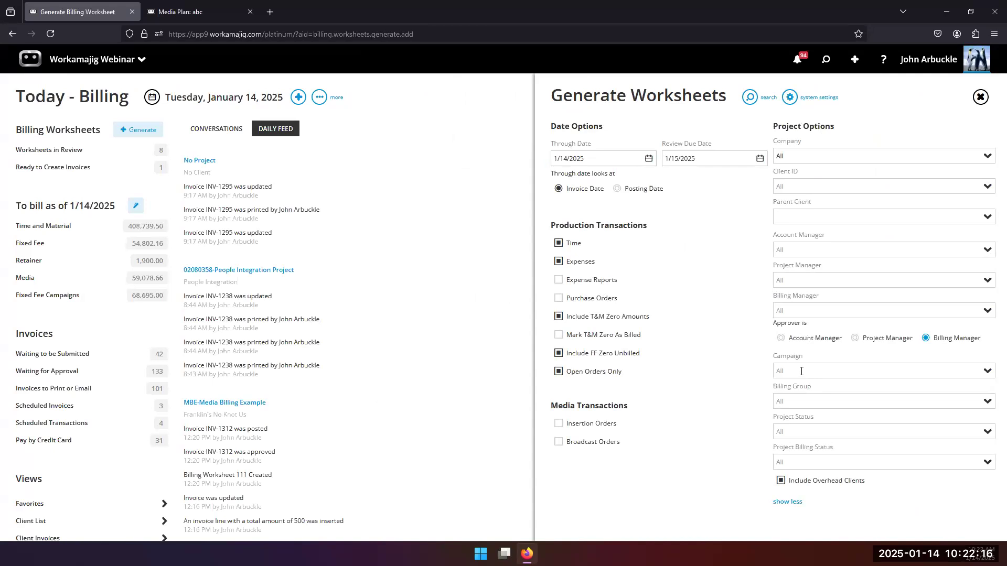
left_click(826, 60)
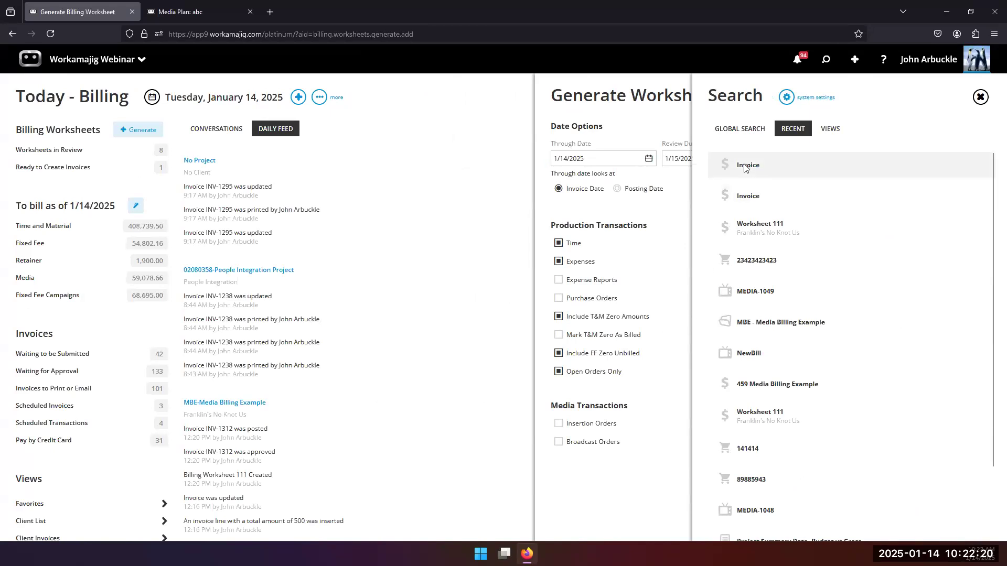
left_click(745, 167)
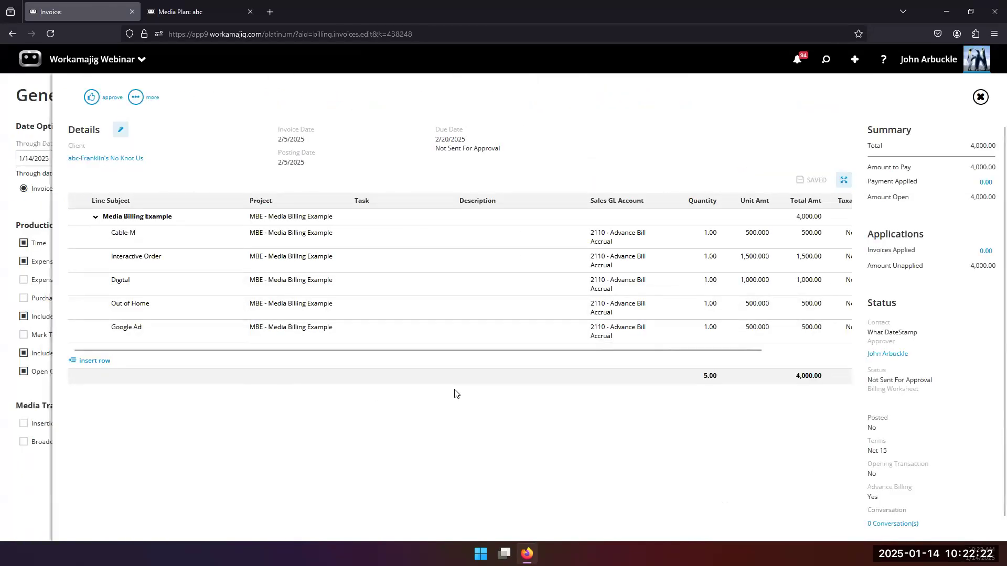
left_click(92, 97)
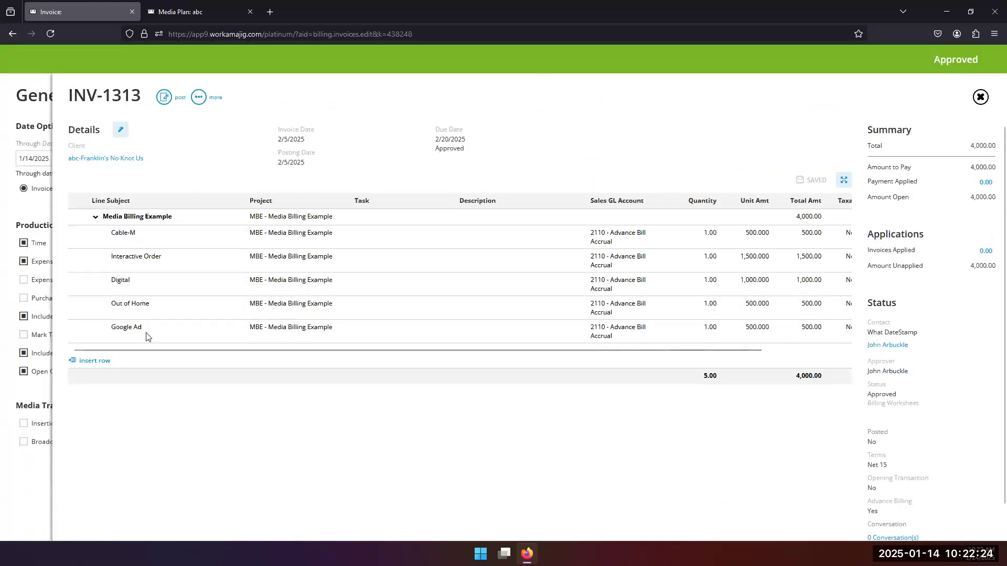
left_click(31, 209)
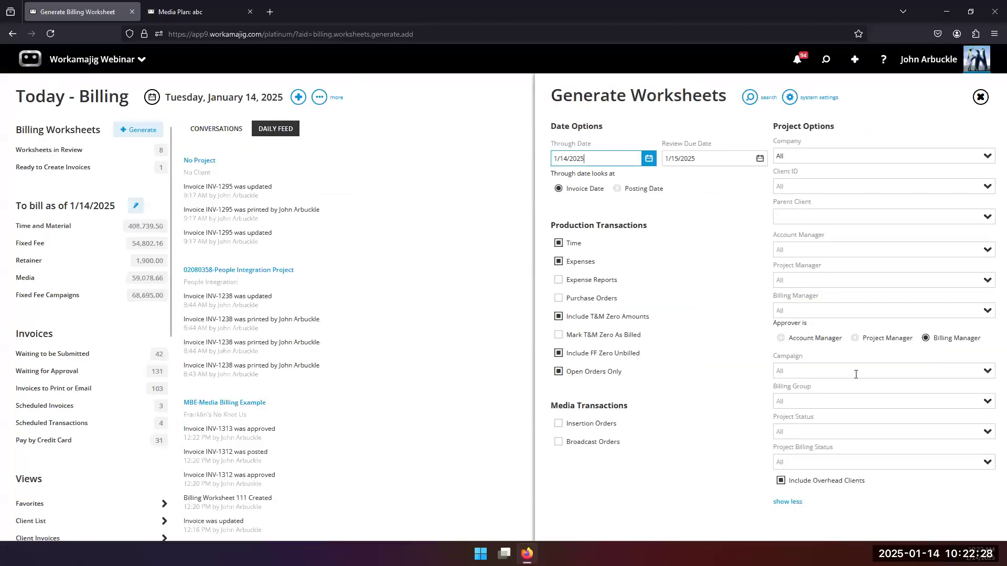
Open worksheet 111 from Billing Worksheets to Review and hide the client's unapplied advances.
left_click(797, 66)
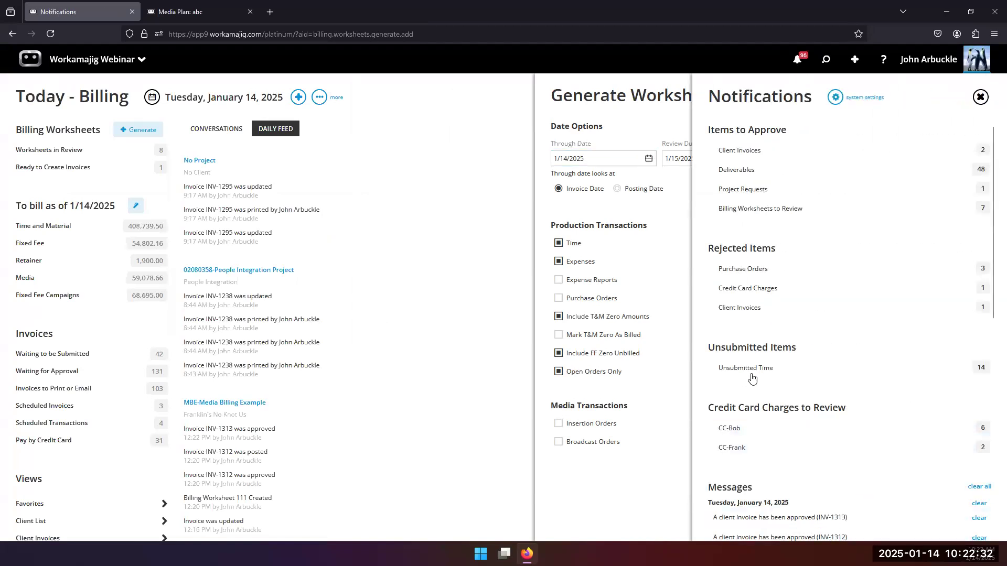
left_click(760, 209)
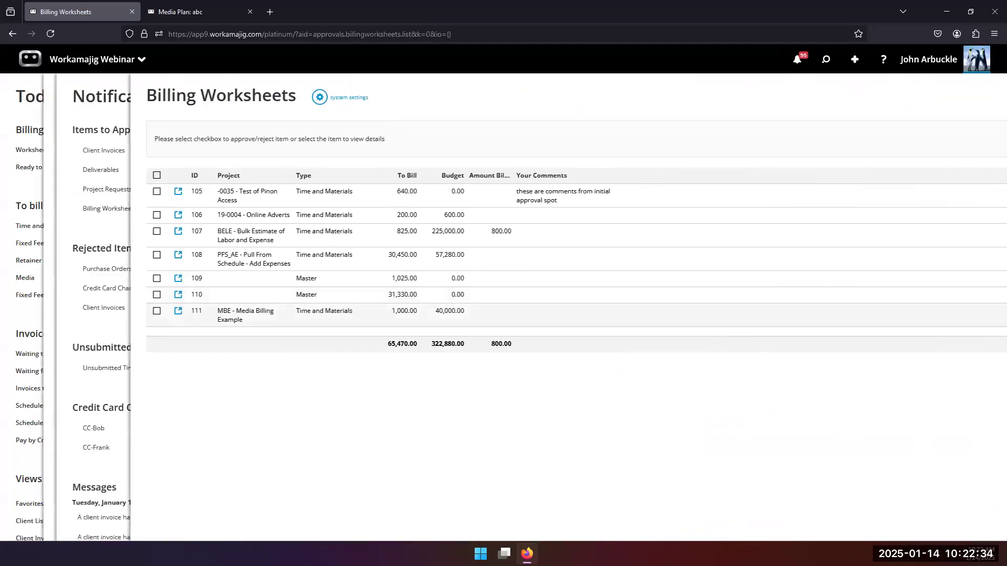
left_click(254, 321)
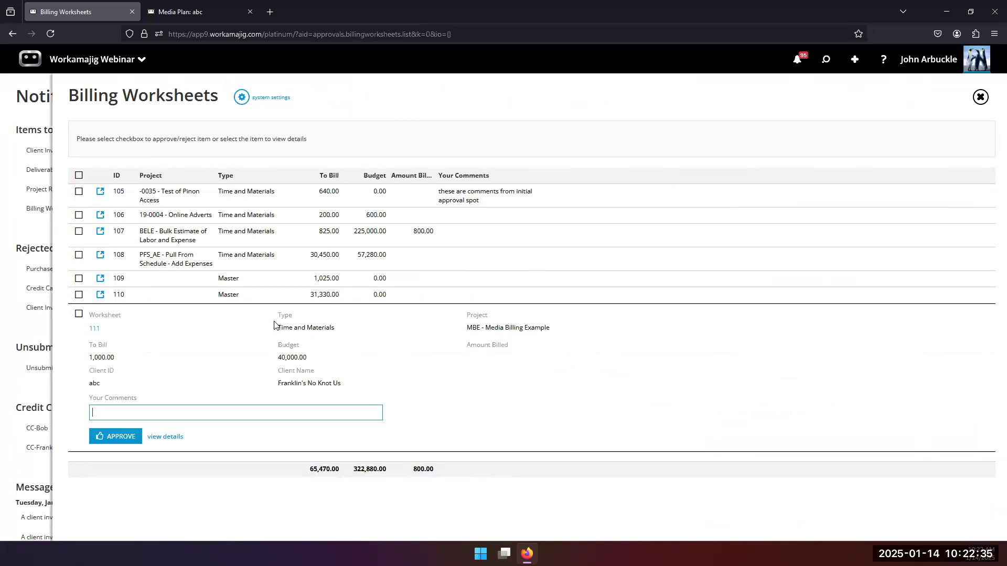
left_click(176, 437)
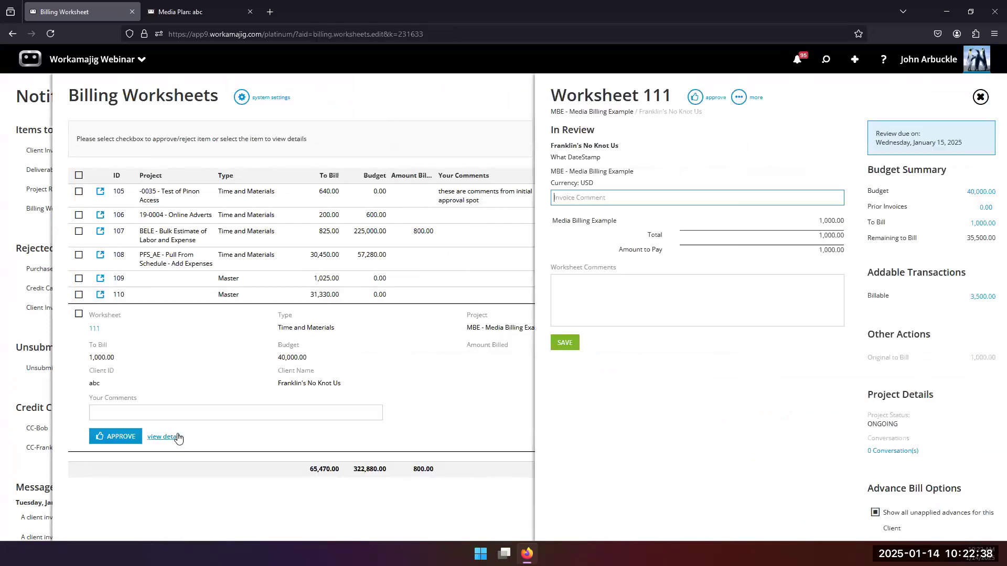
left_click(883, 518)
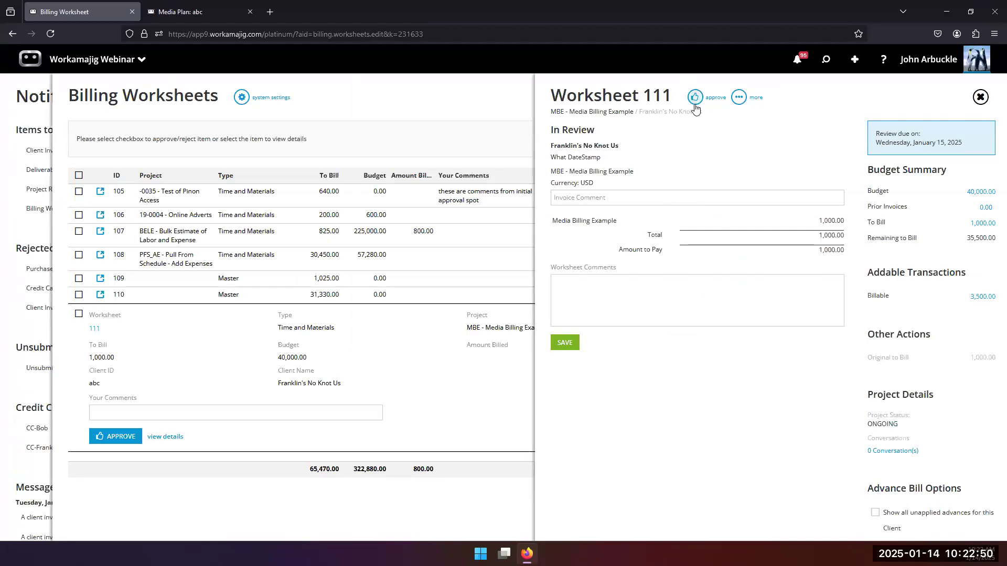
left_click_drag(61, 336, 602, 203)
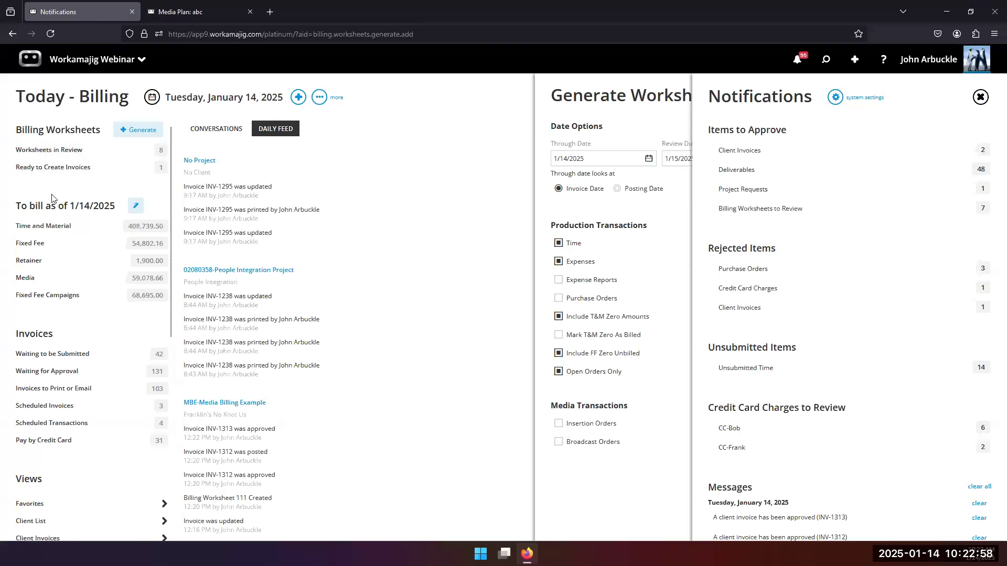
Check the Ready to Create Invoices worksheets, then view worksheet 111 from Worksheets in Review.
left_click(76, 169)
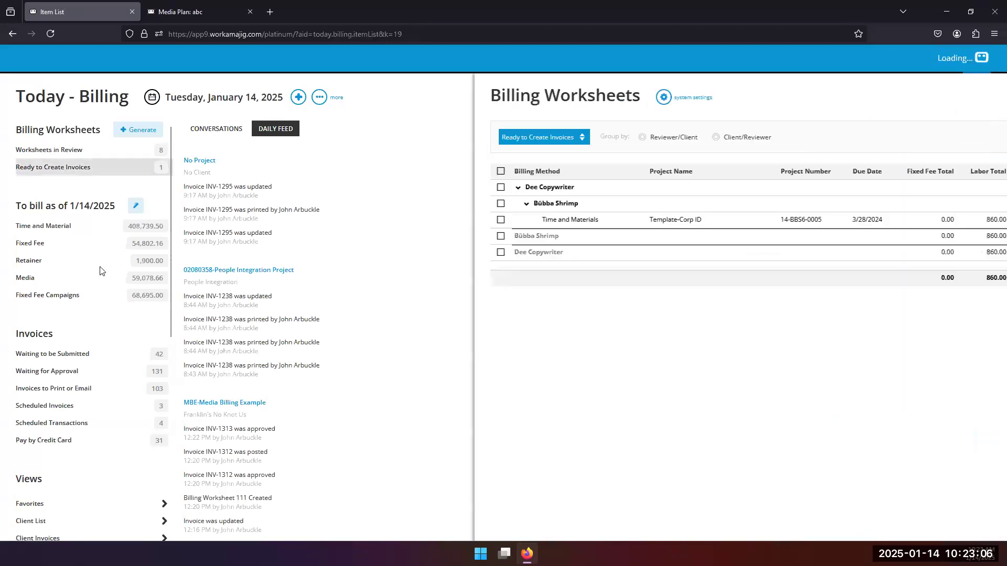
left_click(78, 182)
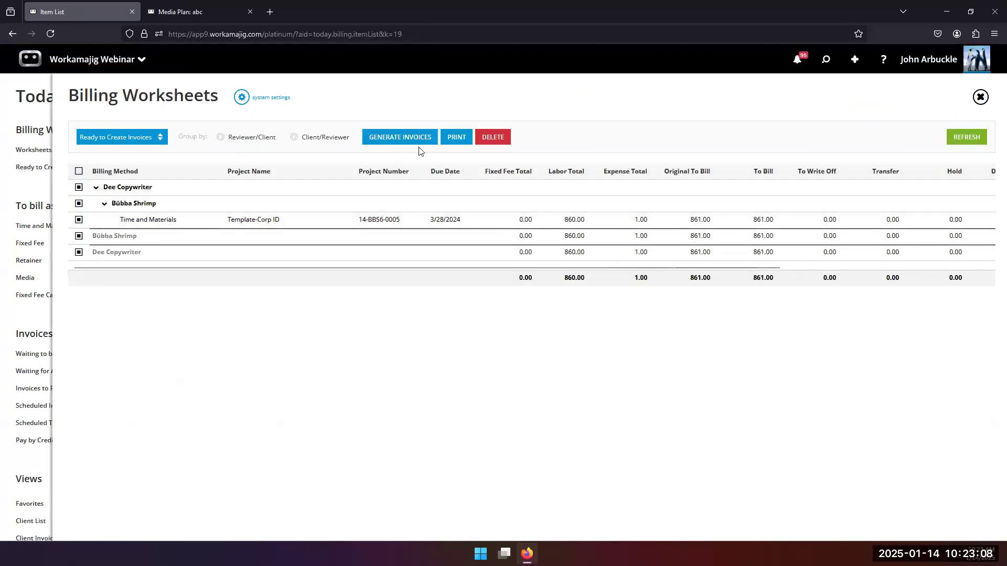
left_click(34, 191)
left_click(60, 149)
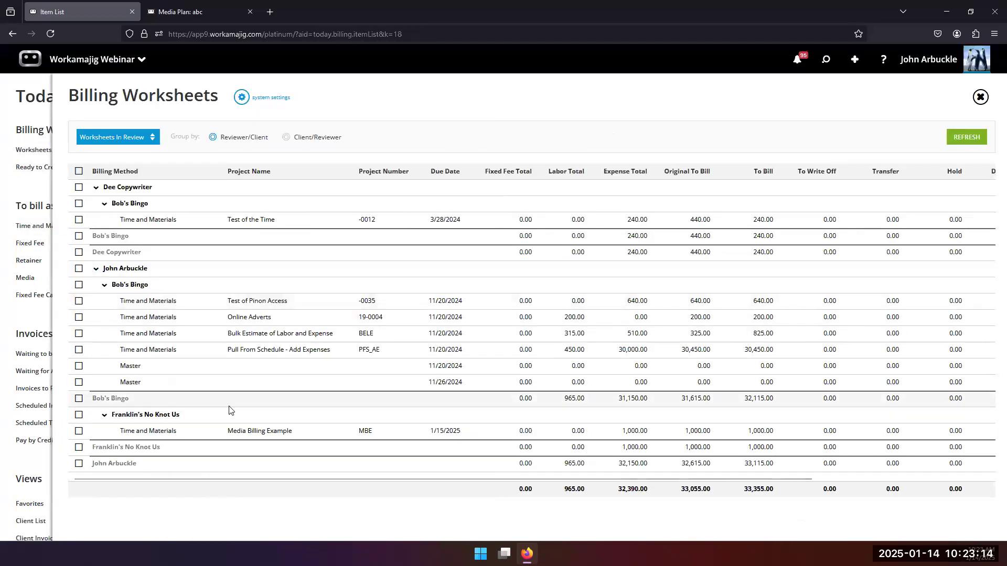
left_click(197, 437)
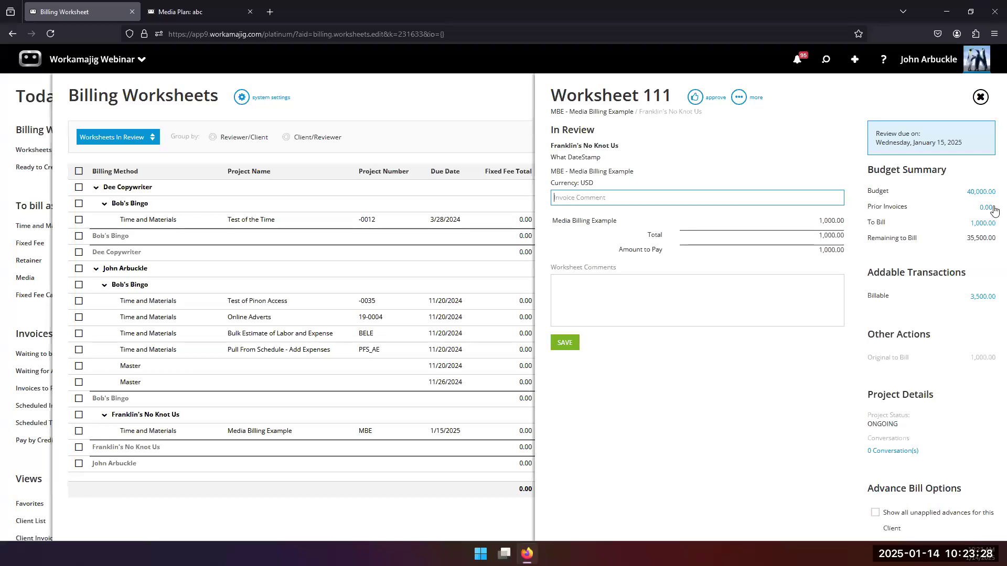
left_click(985, 100)
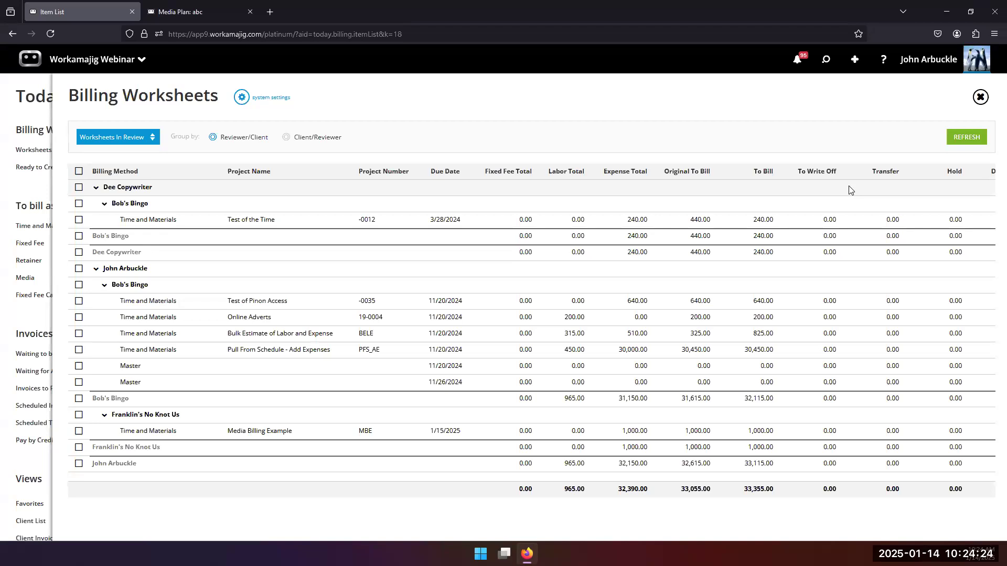
Search for projects to bill with Insertion Orders and Broadcast Orders included.
left_click(21, 194)
left_click(138, 130)
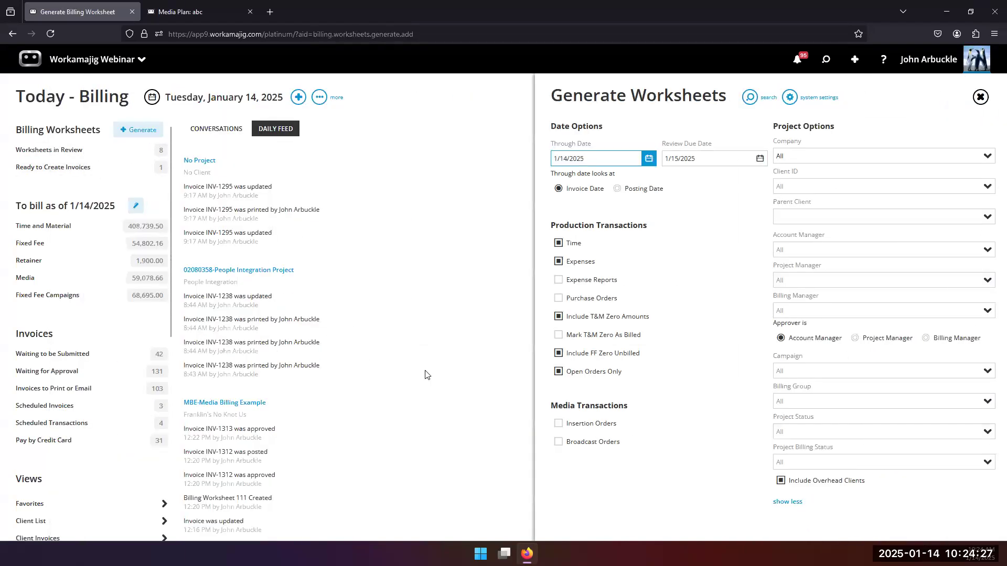
left_click(558, 424)
left_click(558, 479)
left_click(750, 97)
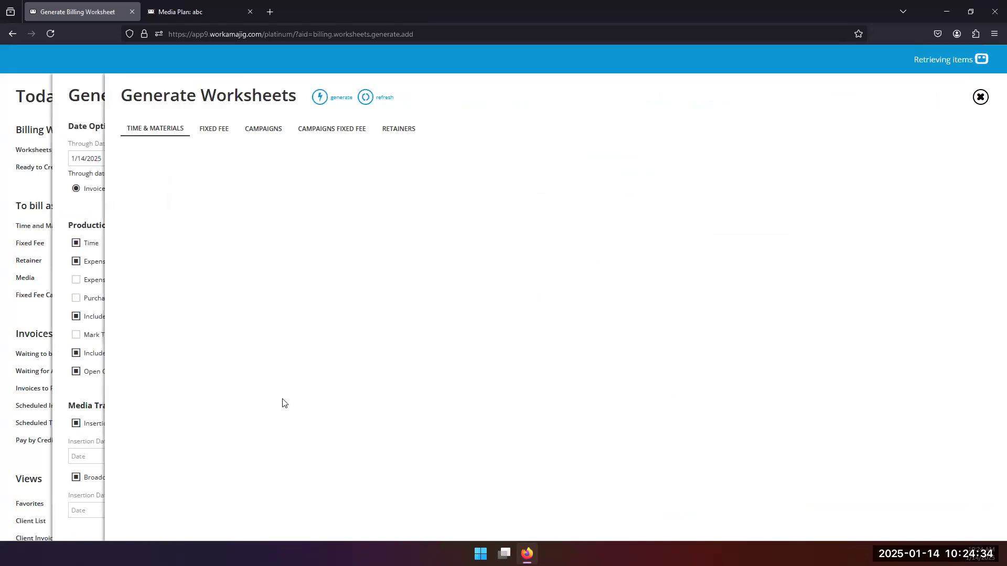
scroll(338, 455, "down", 10)
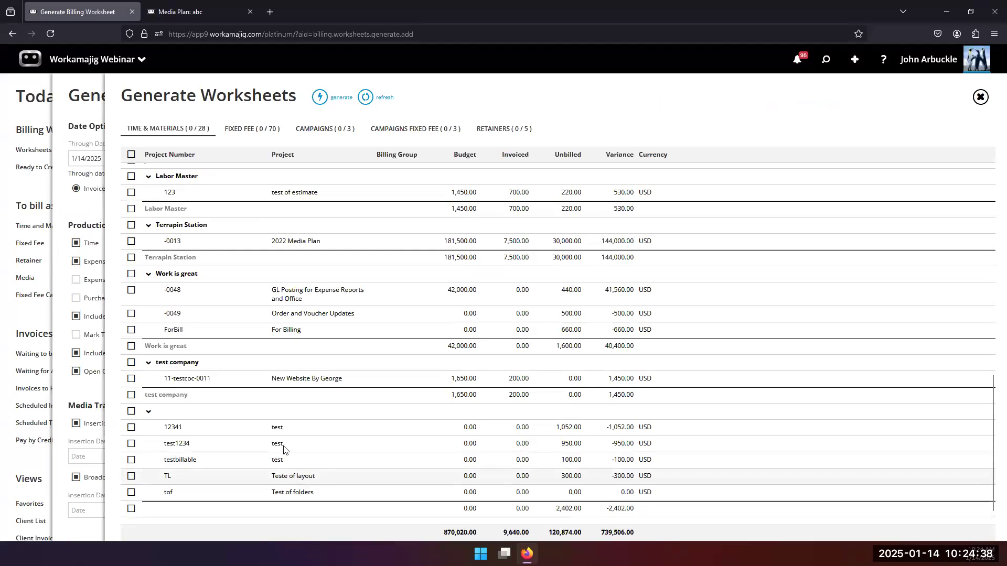
scroll(280, 449, "up", 5)
left_click(60, 208)
Delete worksheet 111 for Media Billing Example from the Worksheets in Review list.
left_click(95, 152)
left_click(221, 431)
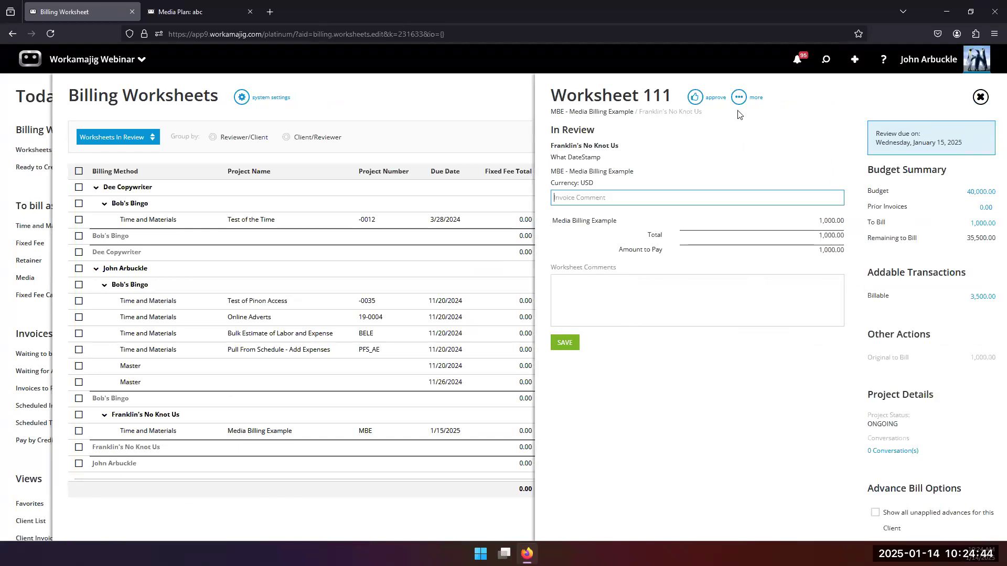
left_click(738, 97)
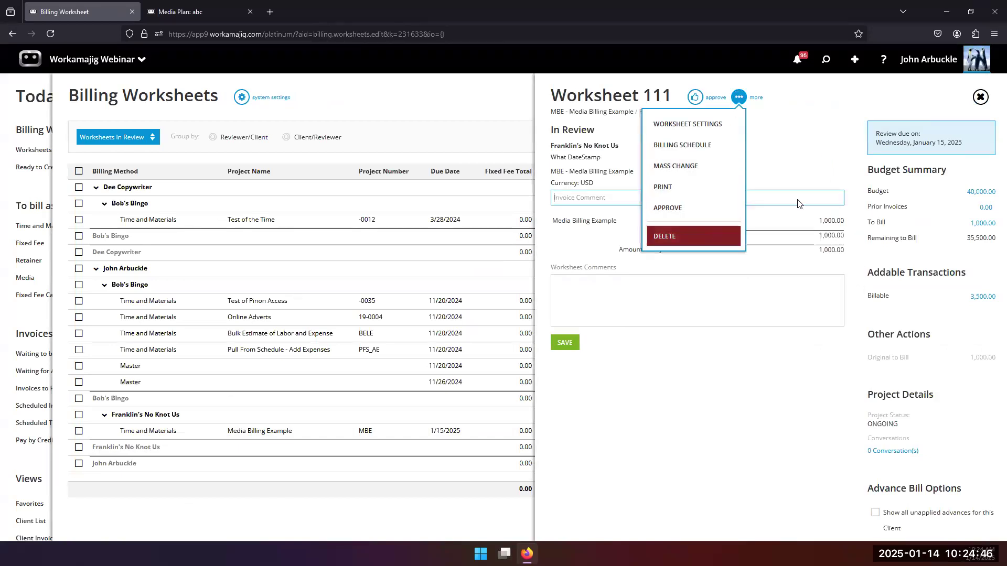
left_click(699, 237)
left_click(932, 61)
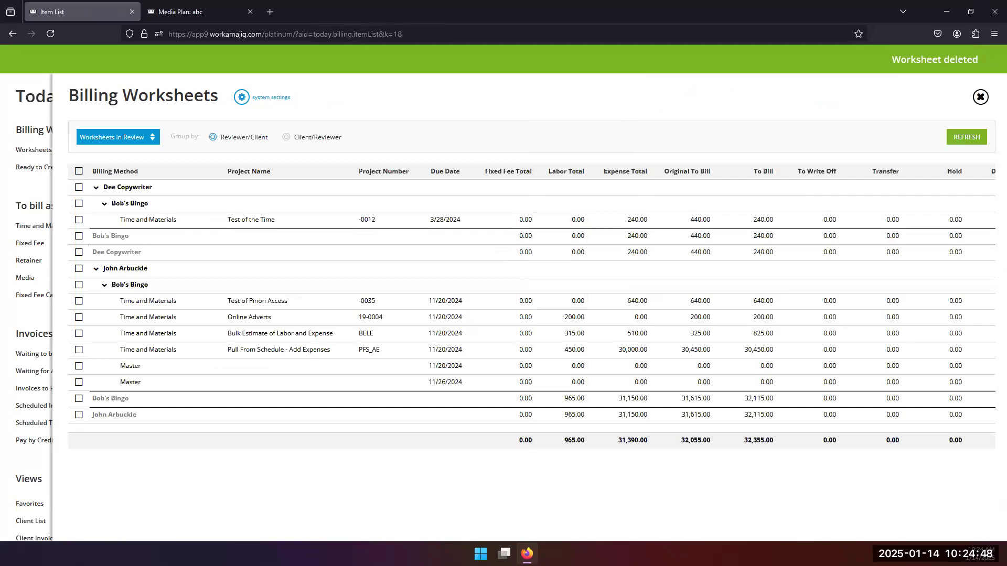
left_click(45, 315)
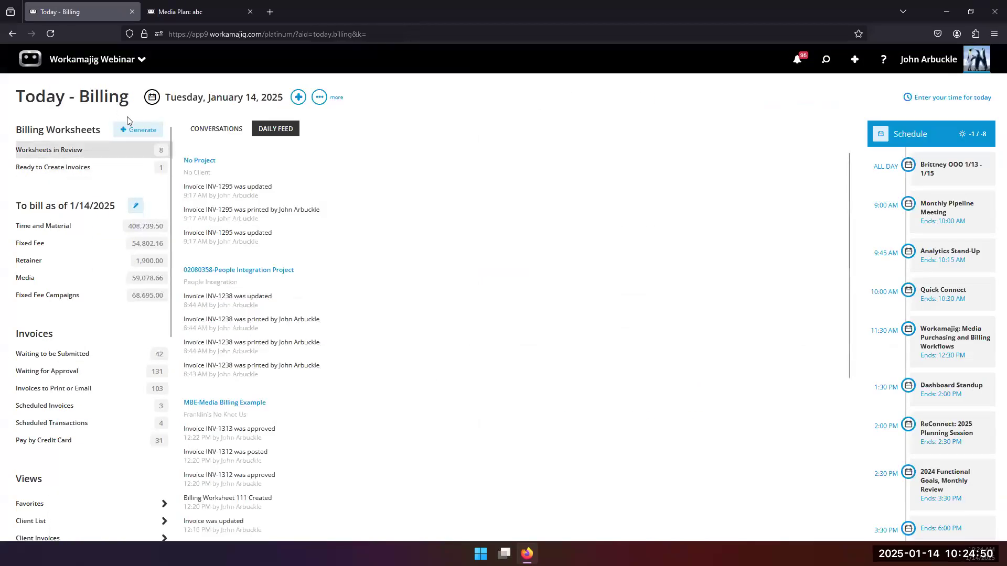
Limit worksheet generation to billing group MEDIA-MEDIA, excluding overhead clients, and search for matching projects.
left_click(142, 131)
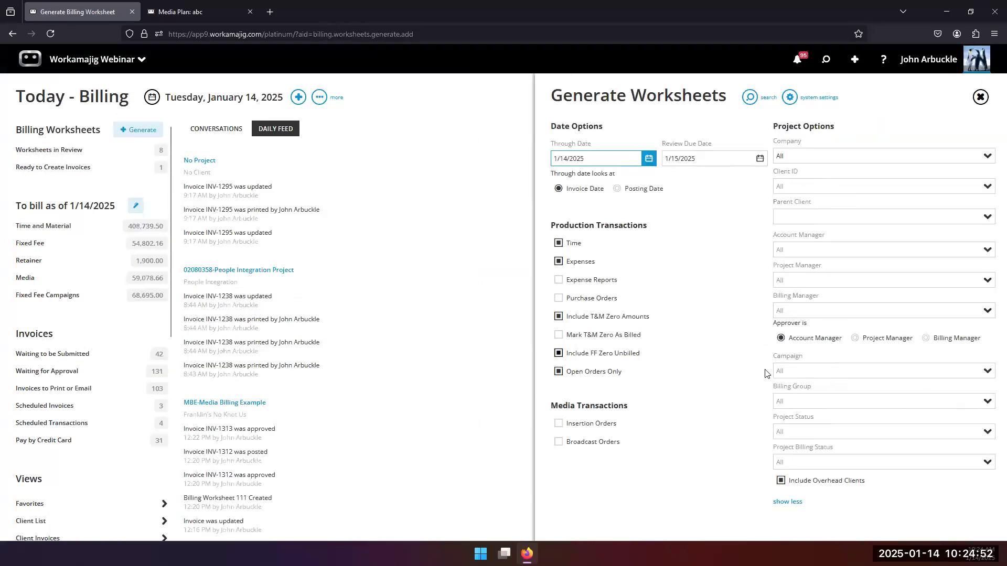
left_click(985, 403)
left_click(802, 450)
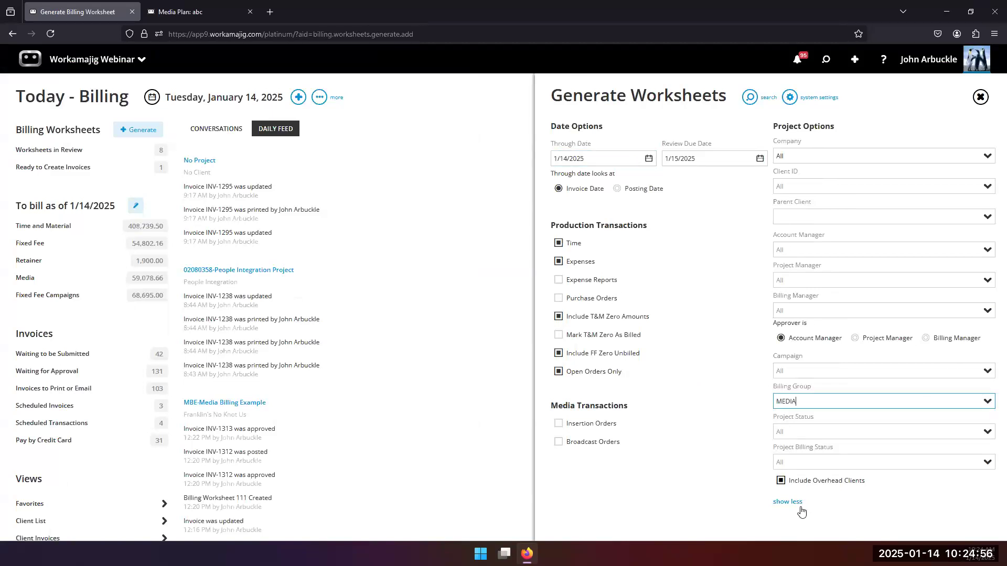
left_click(781, 480)
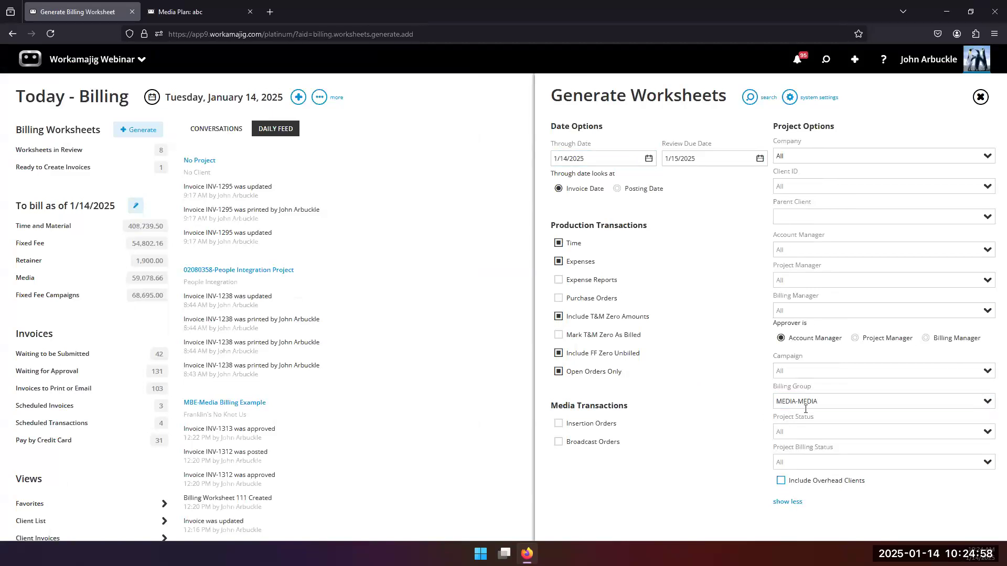
left_click(750, 98)
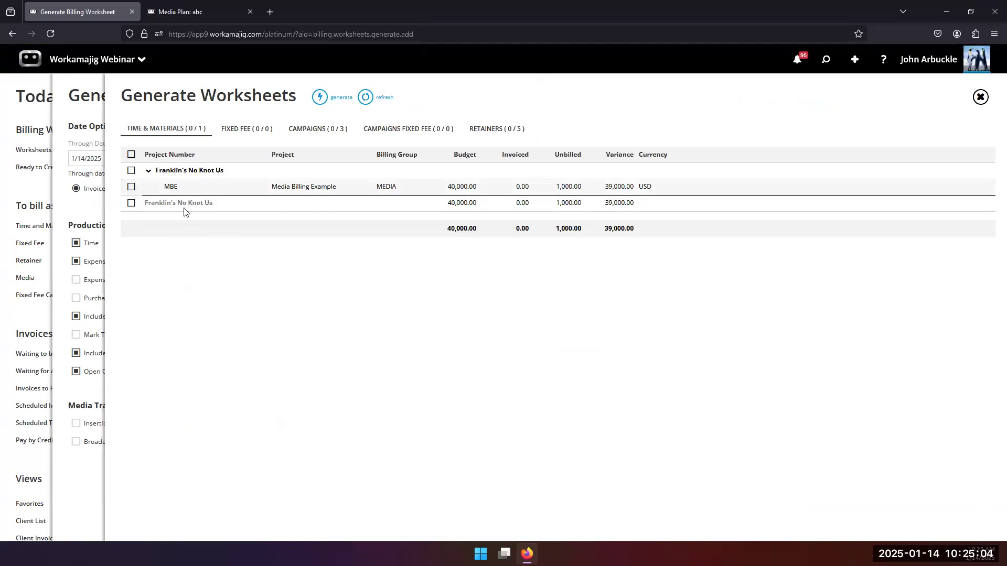
left_click(81, 222)
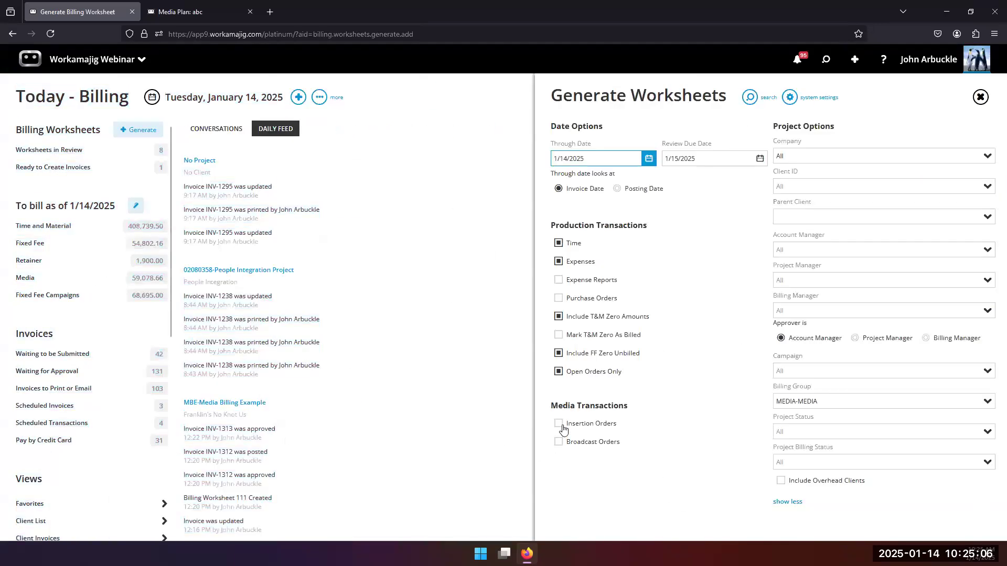
Include insertion orders through 2/28/2025 and broadcast orders through 3/2/2025, then generate MBE's worksheet.
left_click(558, 423)
left_click(559, 477)
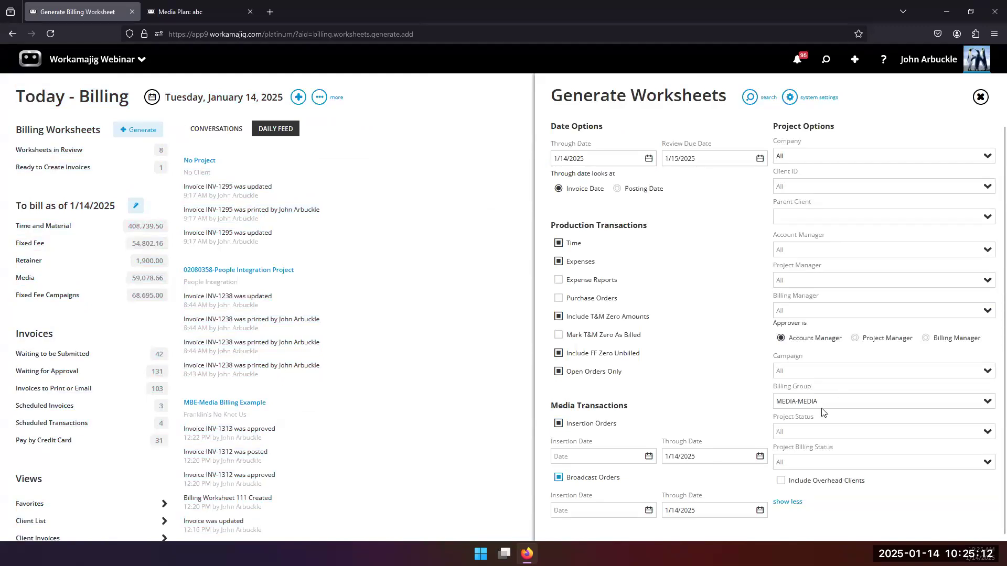
left_click(762, 460)
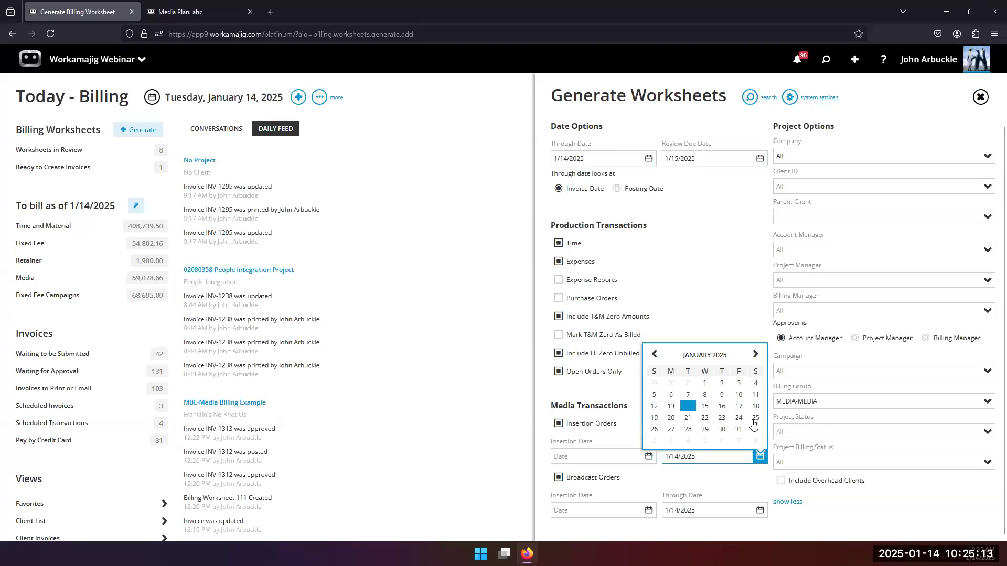
left_click(755, 355)
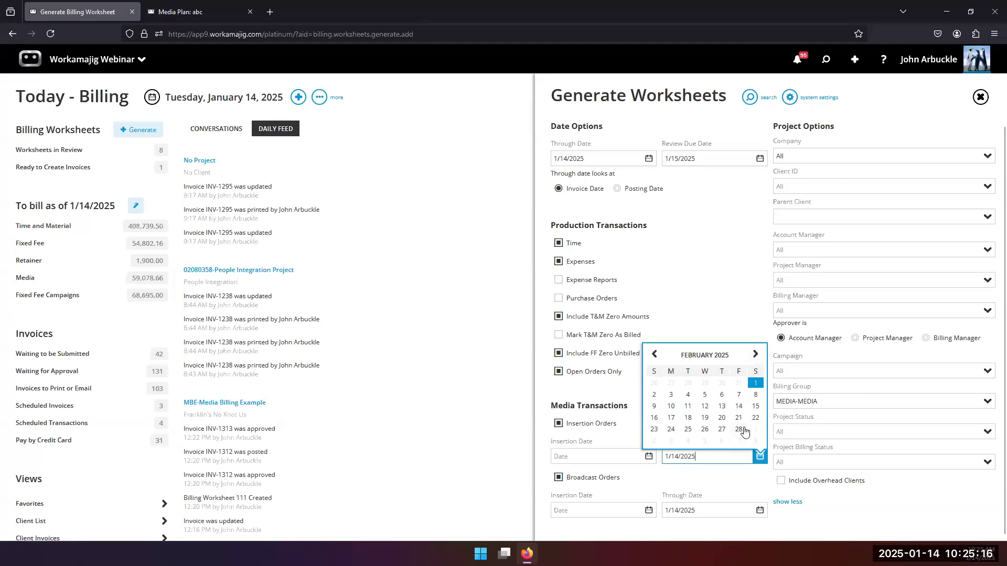
left_click(743, 431)
left_click(759, 510)
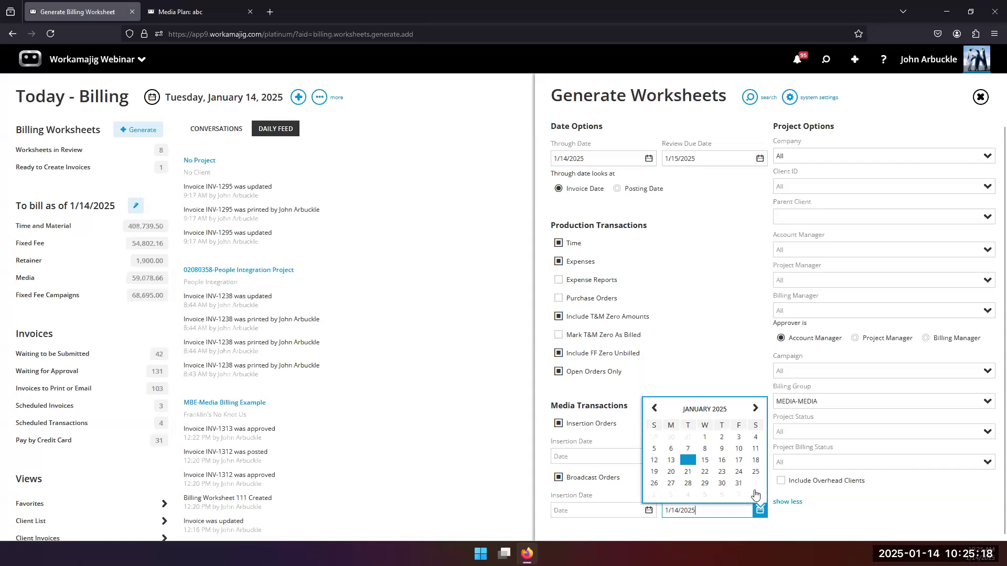
left_click(753, 407)
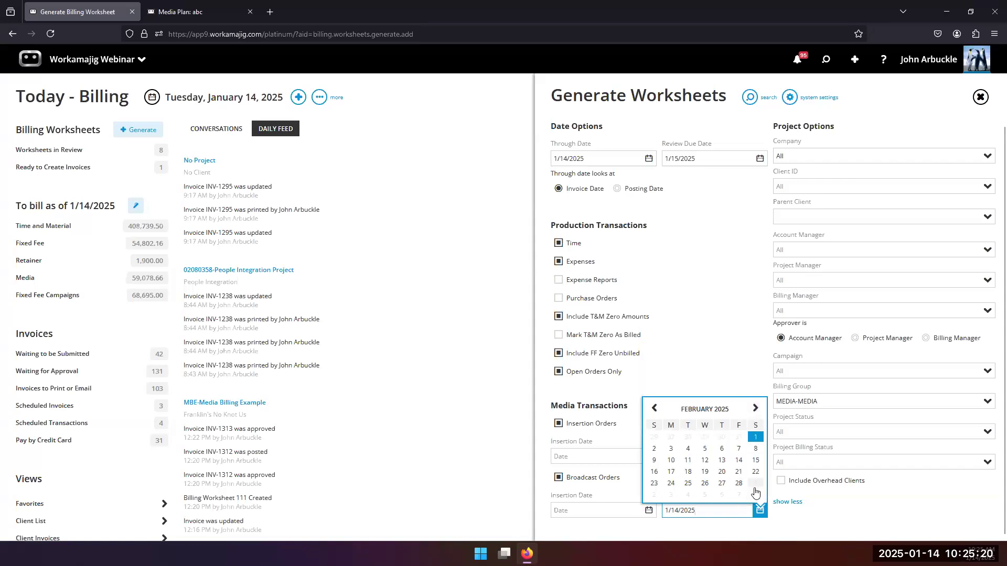
left_click(653, 498)
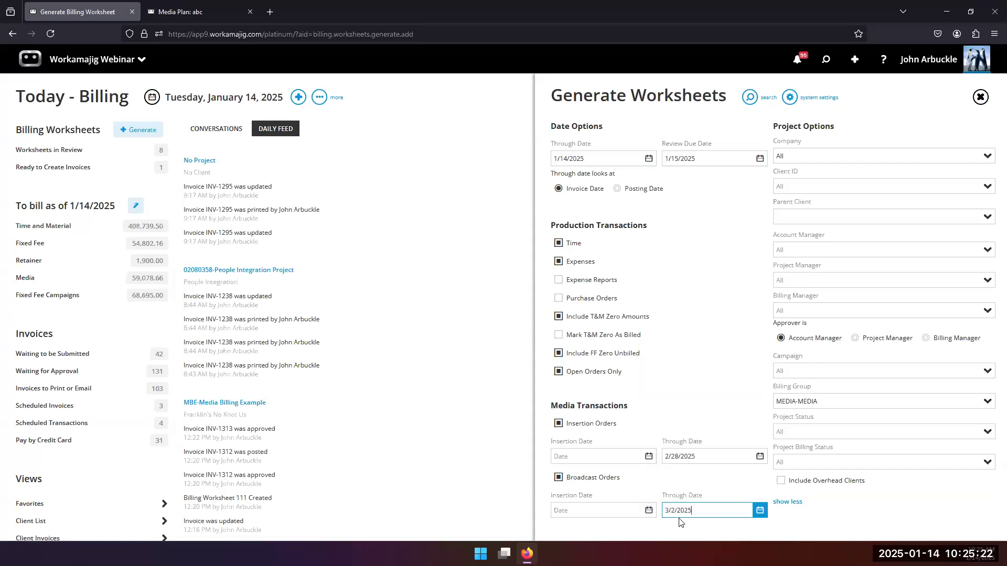
left_click(751, 98)
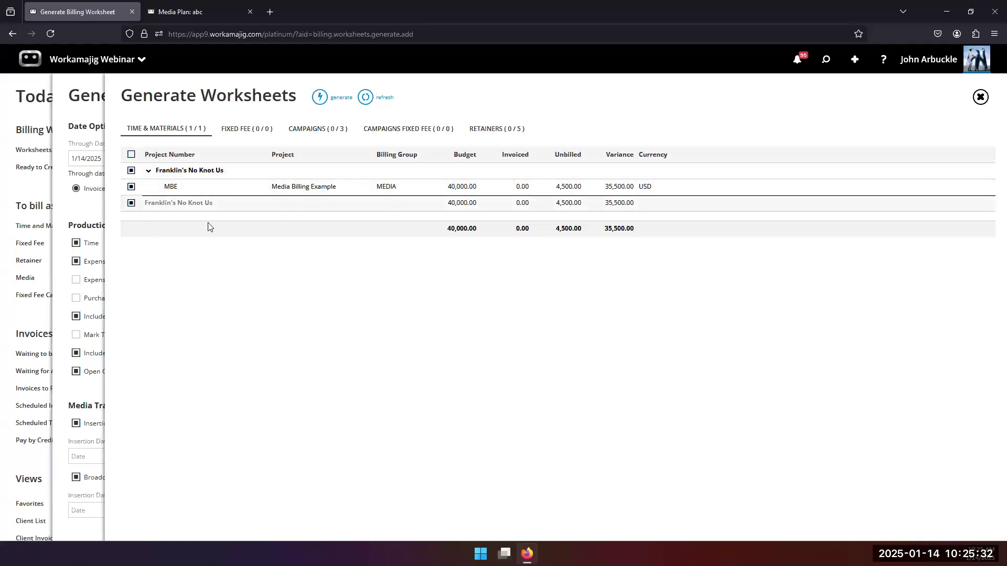
left_click(320, 97)
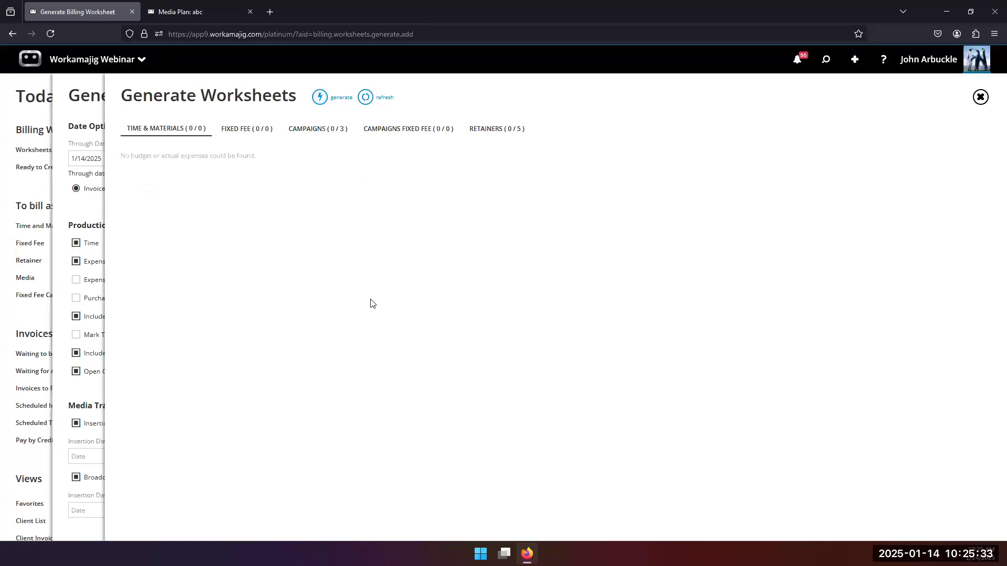
Open worksheet 111 and review its transactions: broadcast 3,000.00, insertion 500.00, vendor invoice 1,000.00.
left_click(79, 214)
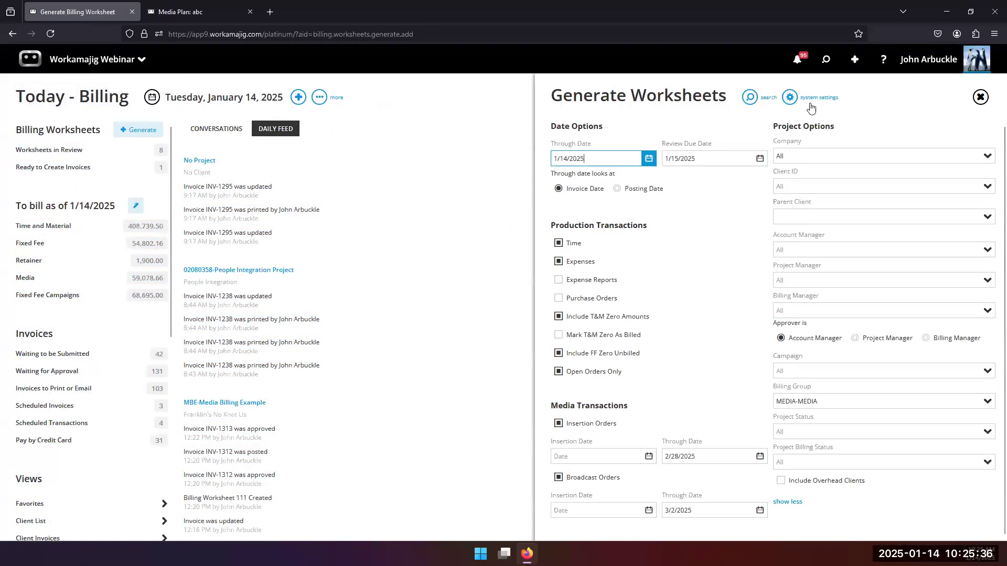
left_click(798, 59)
left_click(762, 208)
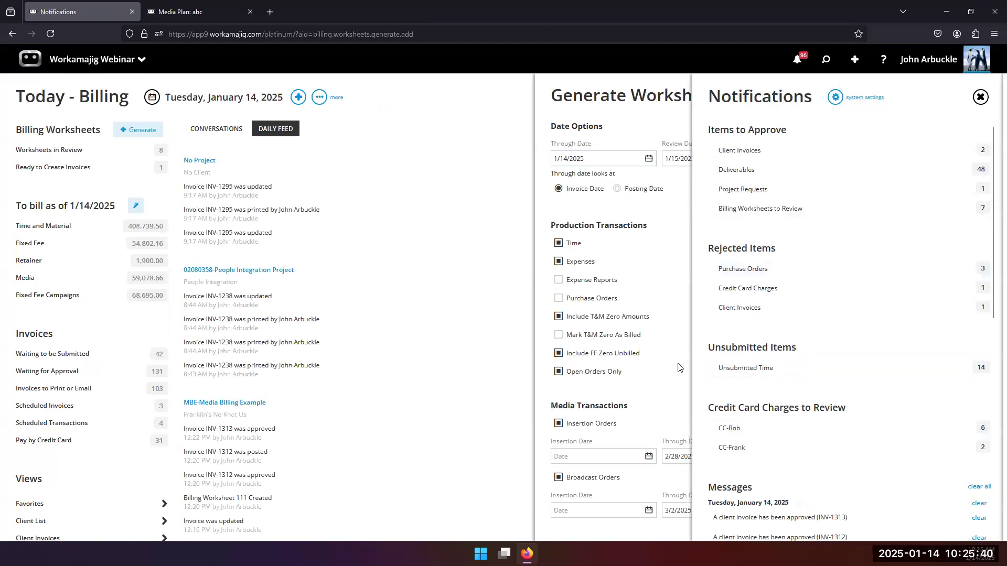
left_click(178, 324)
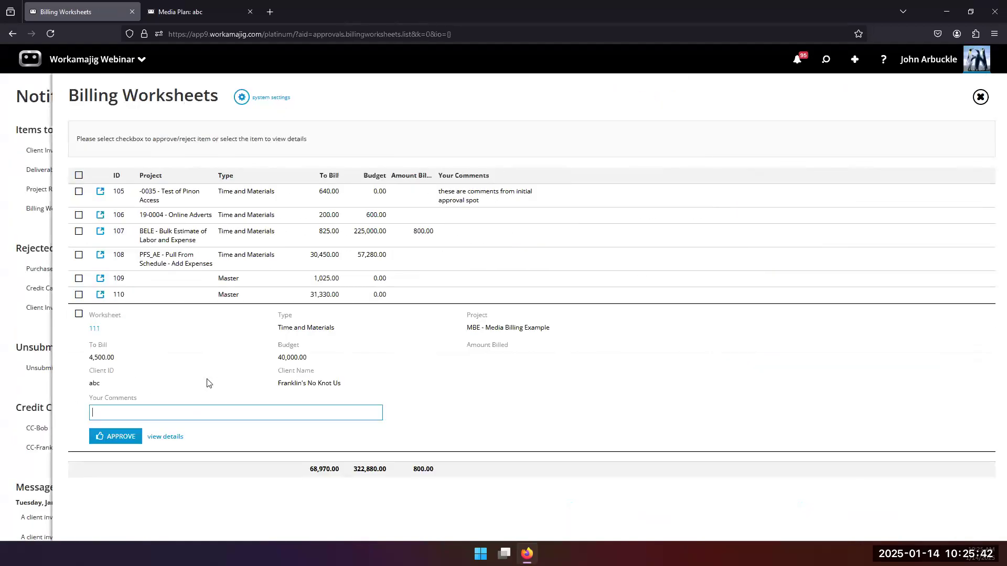
left_click(165, 437)
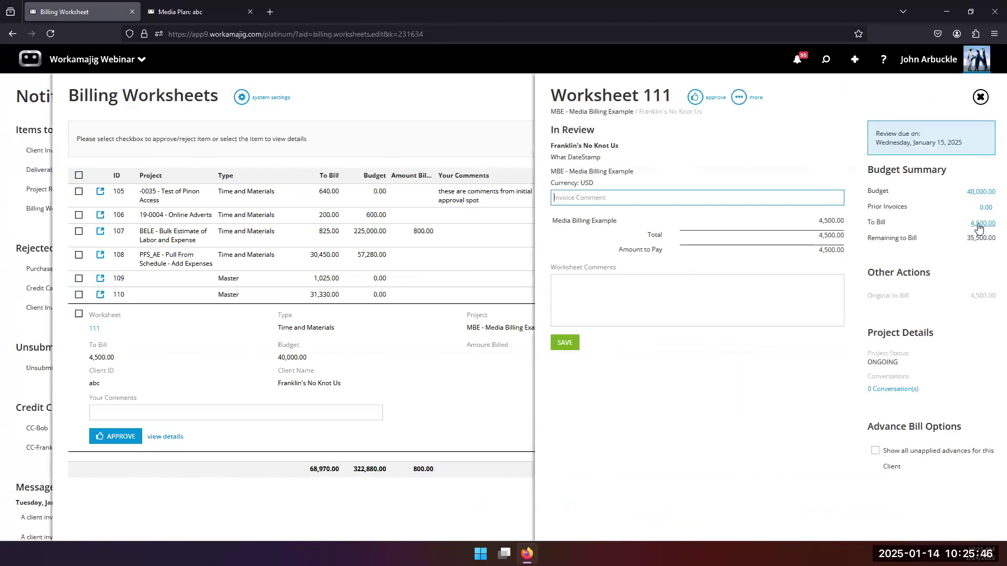
left_click(976, 224)
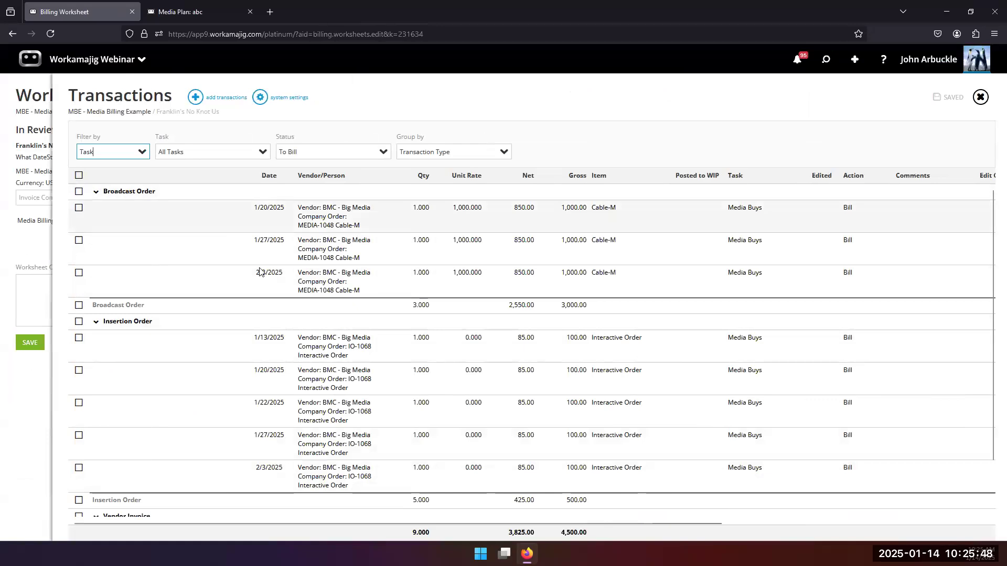
scroll(252, 365, "down", 2)
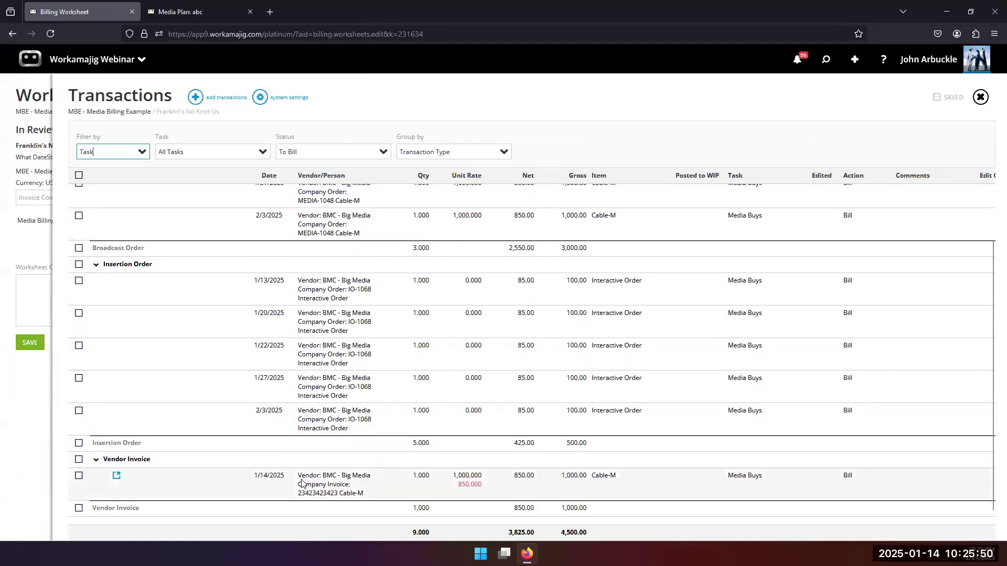
scroll(325, 367, "up", 2)
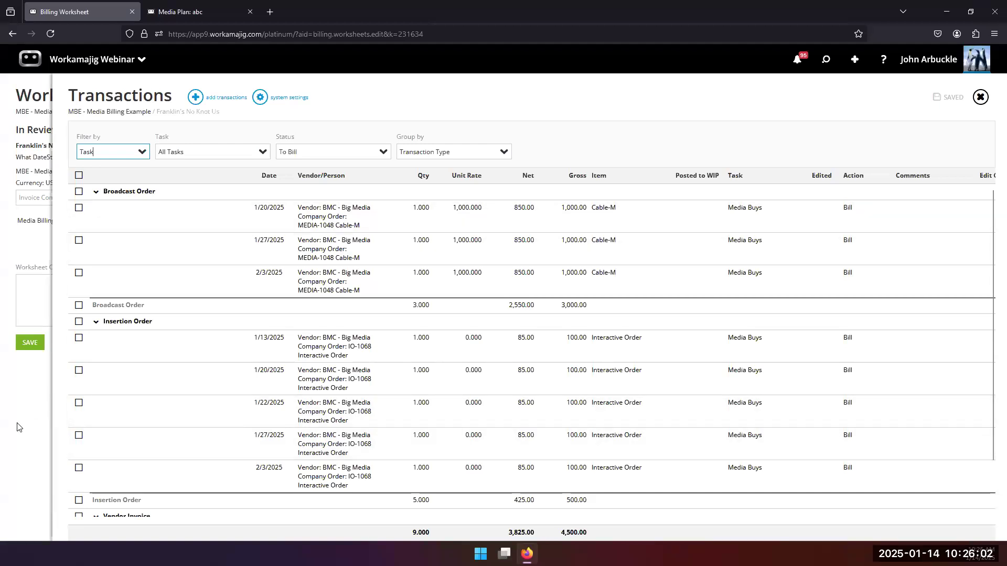
left_click(49, 423)
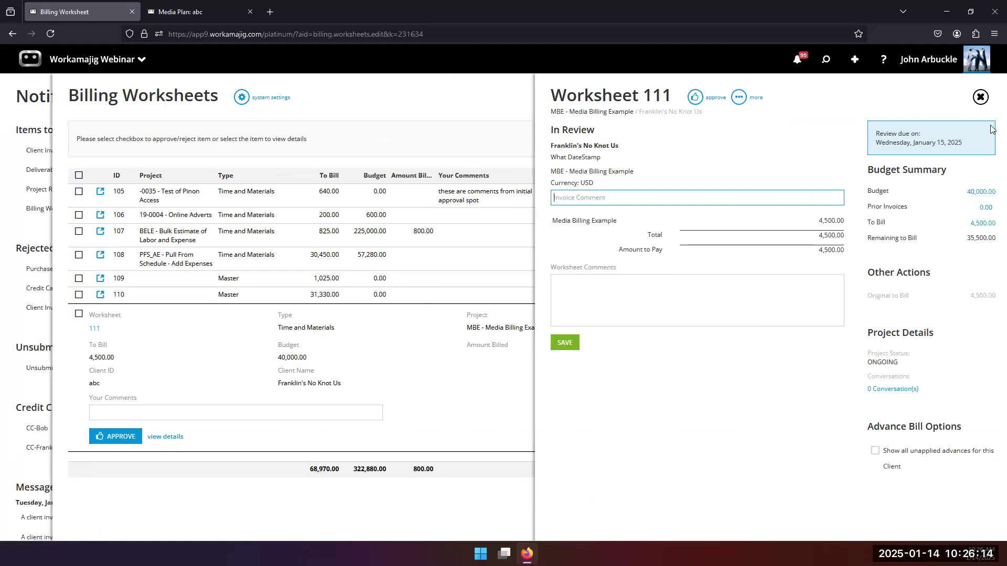
Open project MBE from recent items and review its budget: 4,500.00 billable, 35,500.00 remaining.
left_click(827, 62)
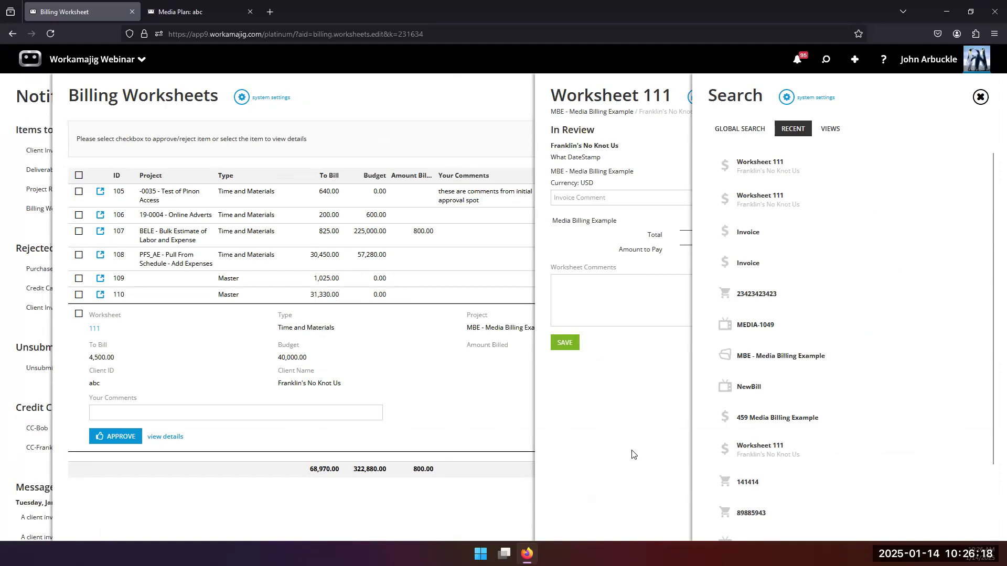
left_click(759, 356)
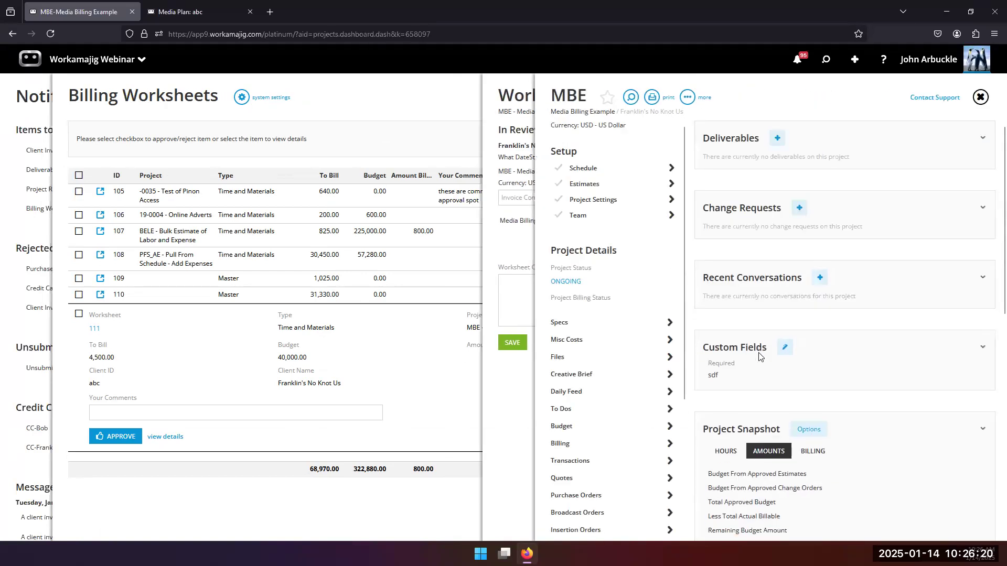
left_click(585, 428)
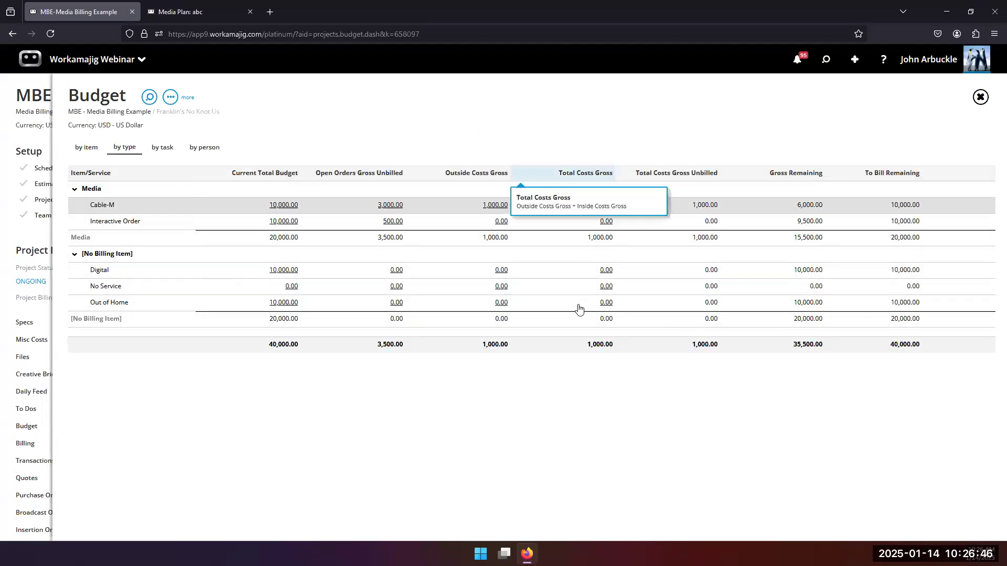
left_click(15, 235)
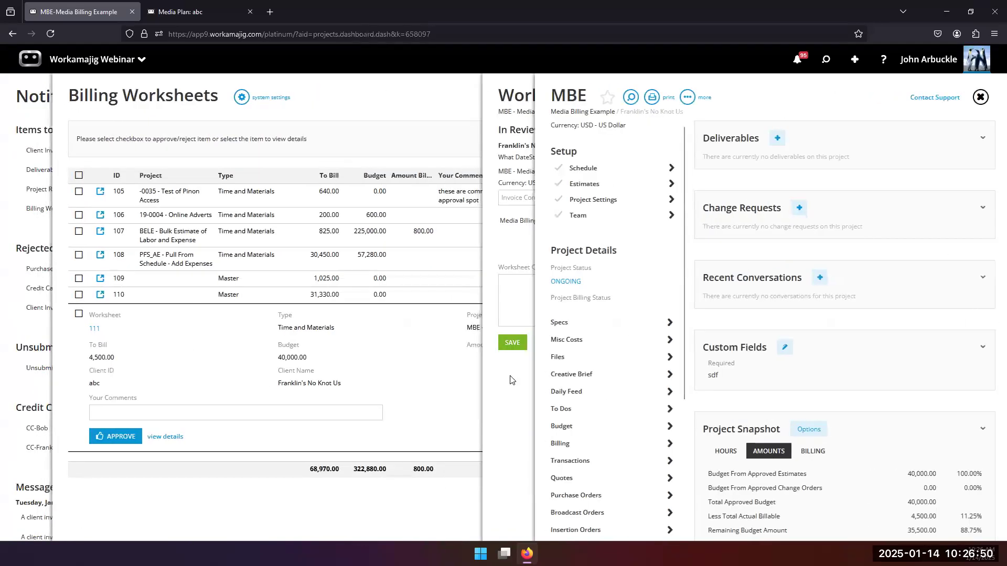